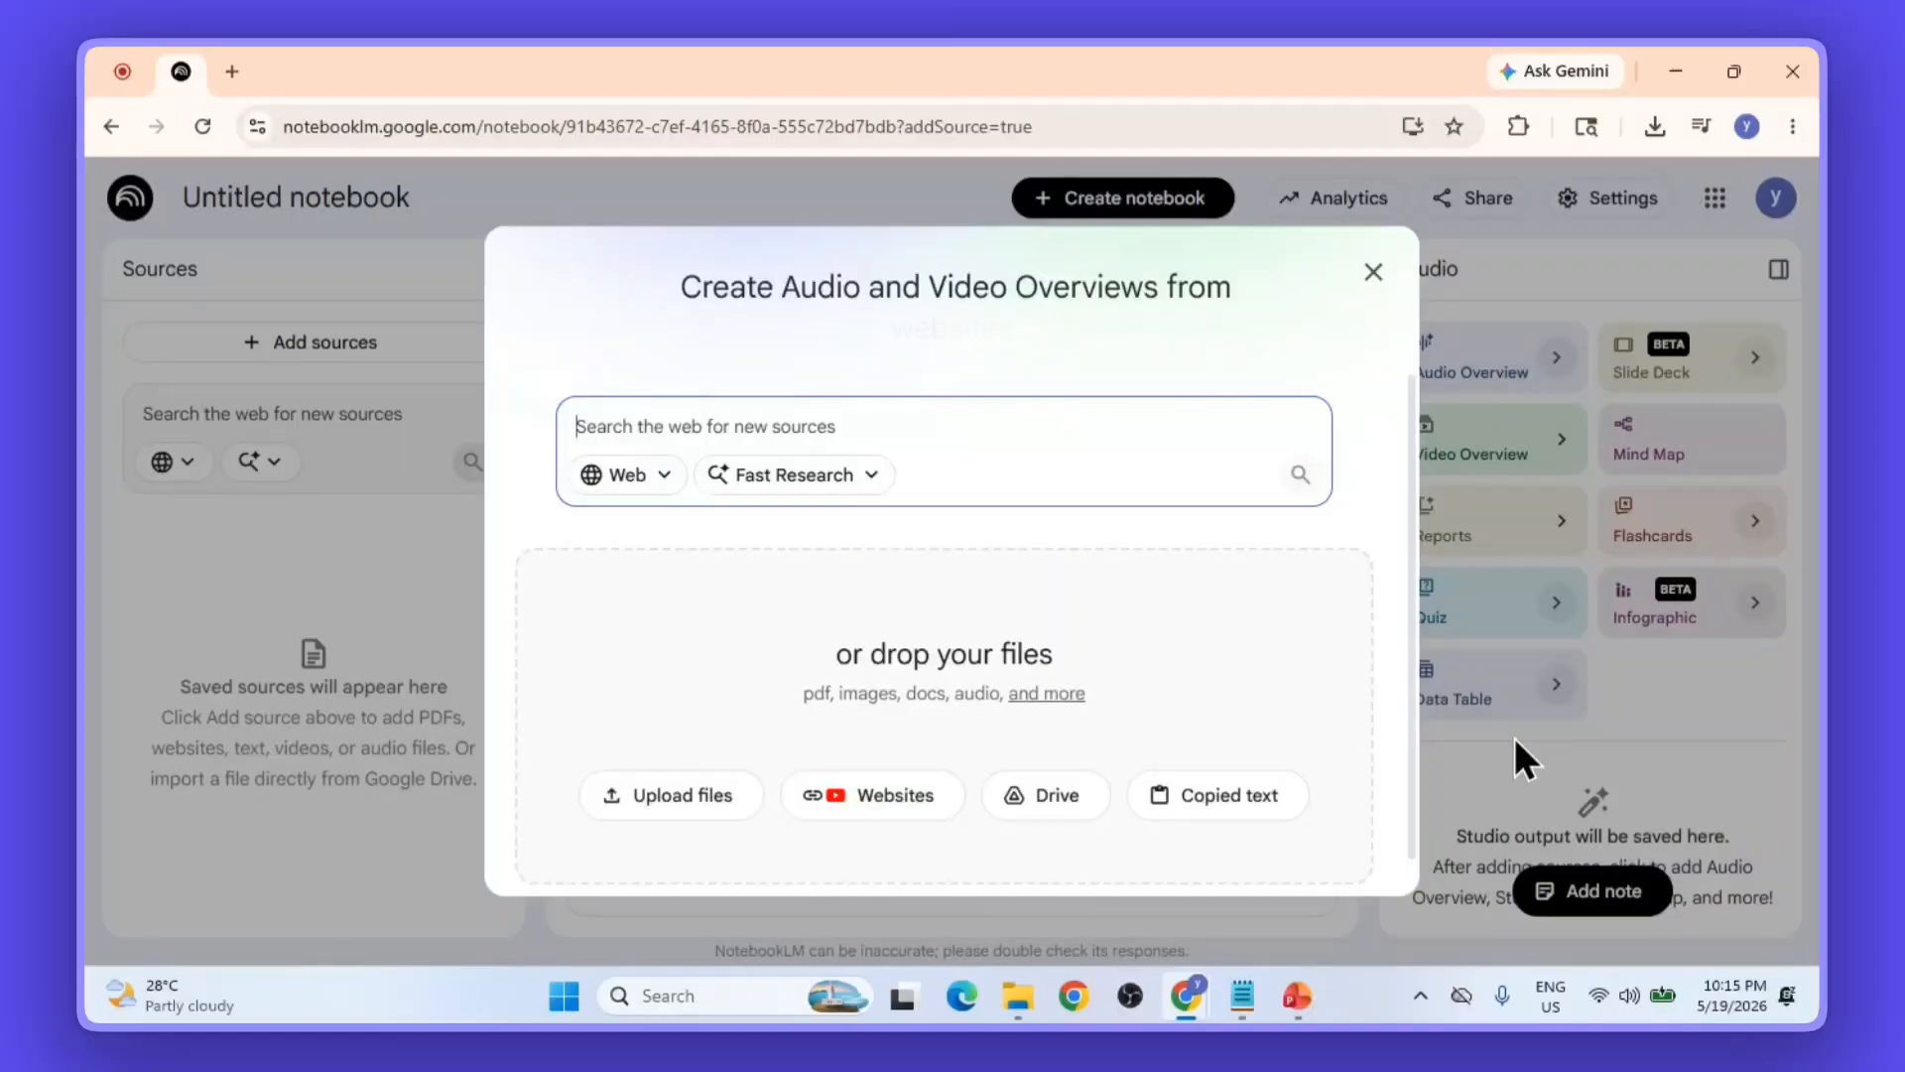
Step: Switch to PowerPoint and look through the four slides of the Q1 business report, ending on the title slide
click(1302, 992)
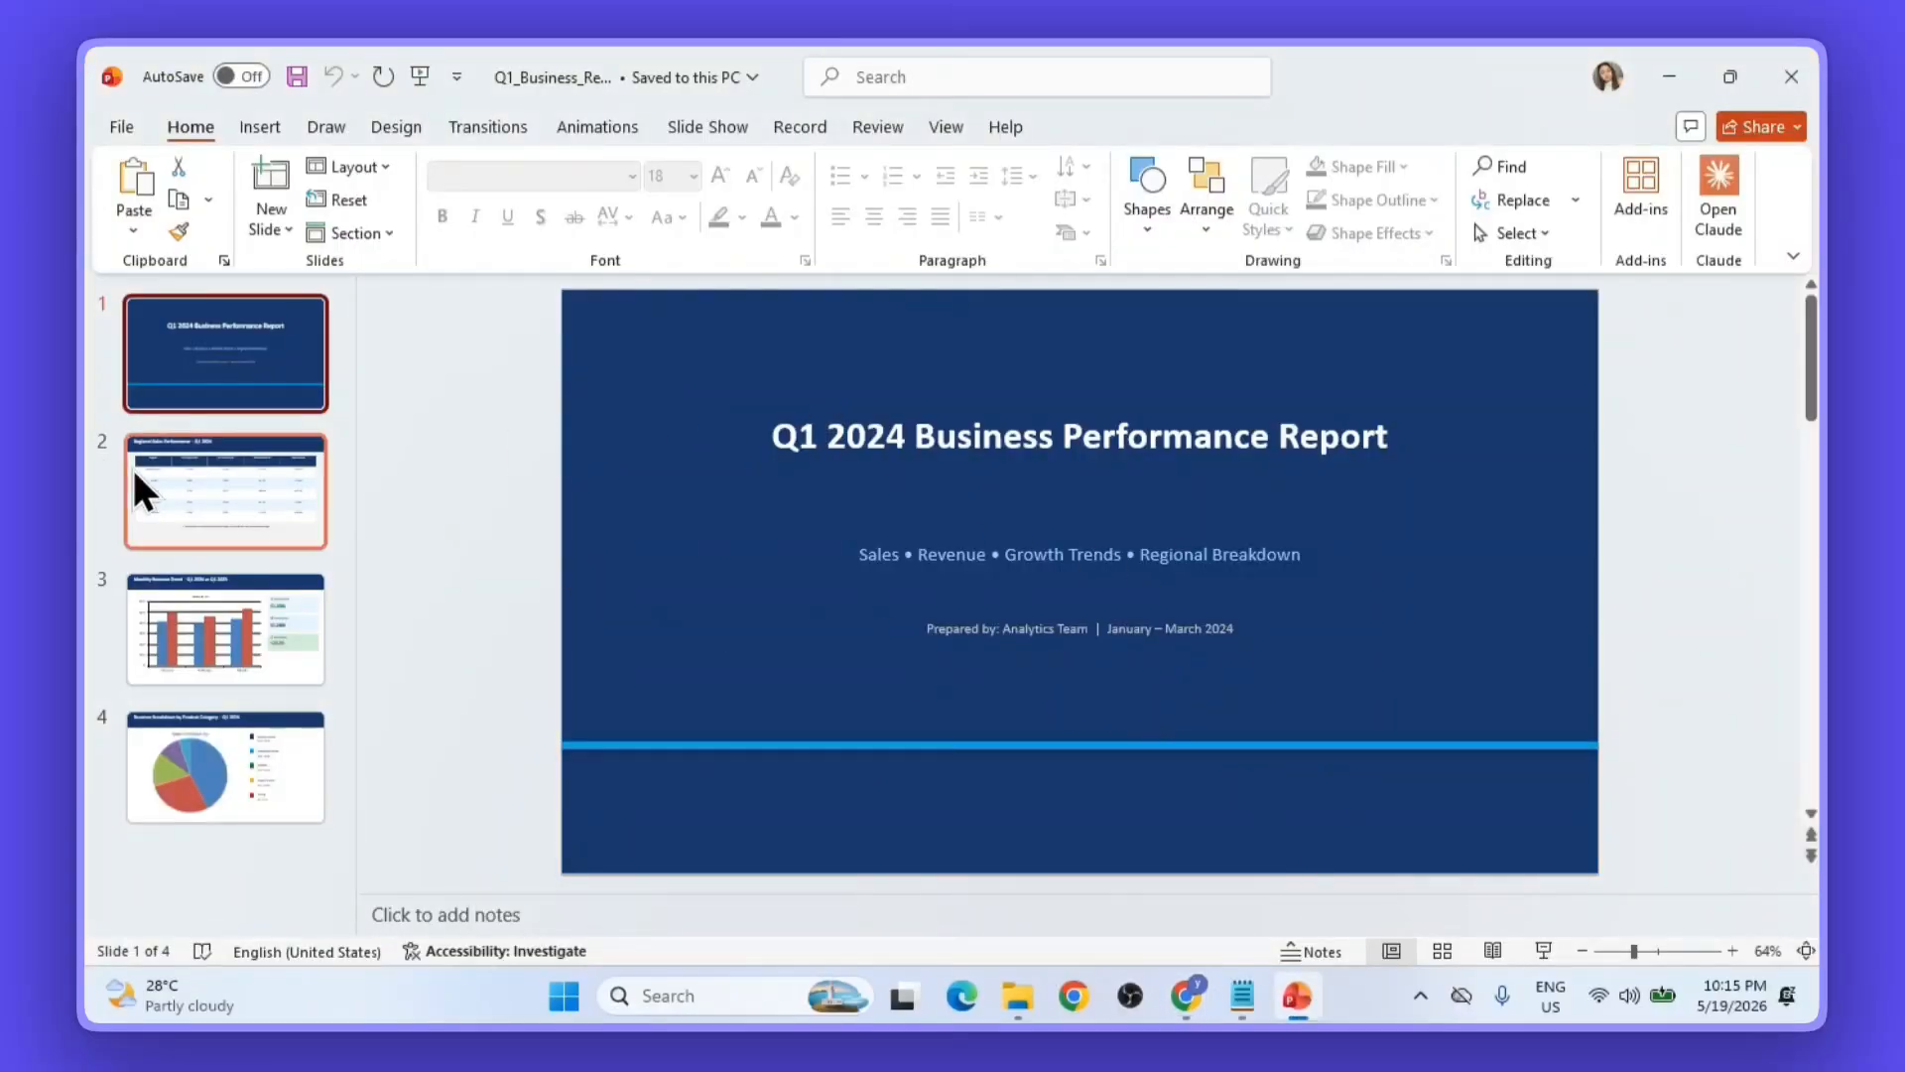
click(236, 484)
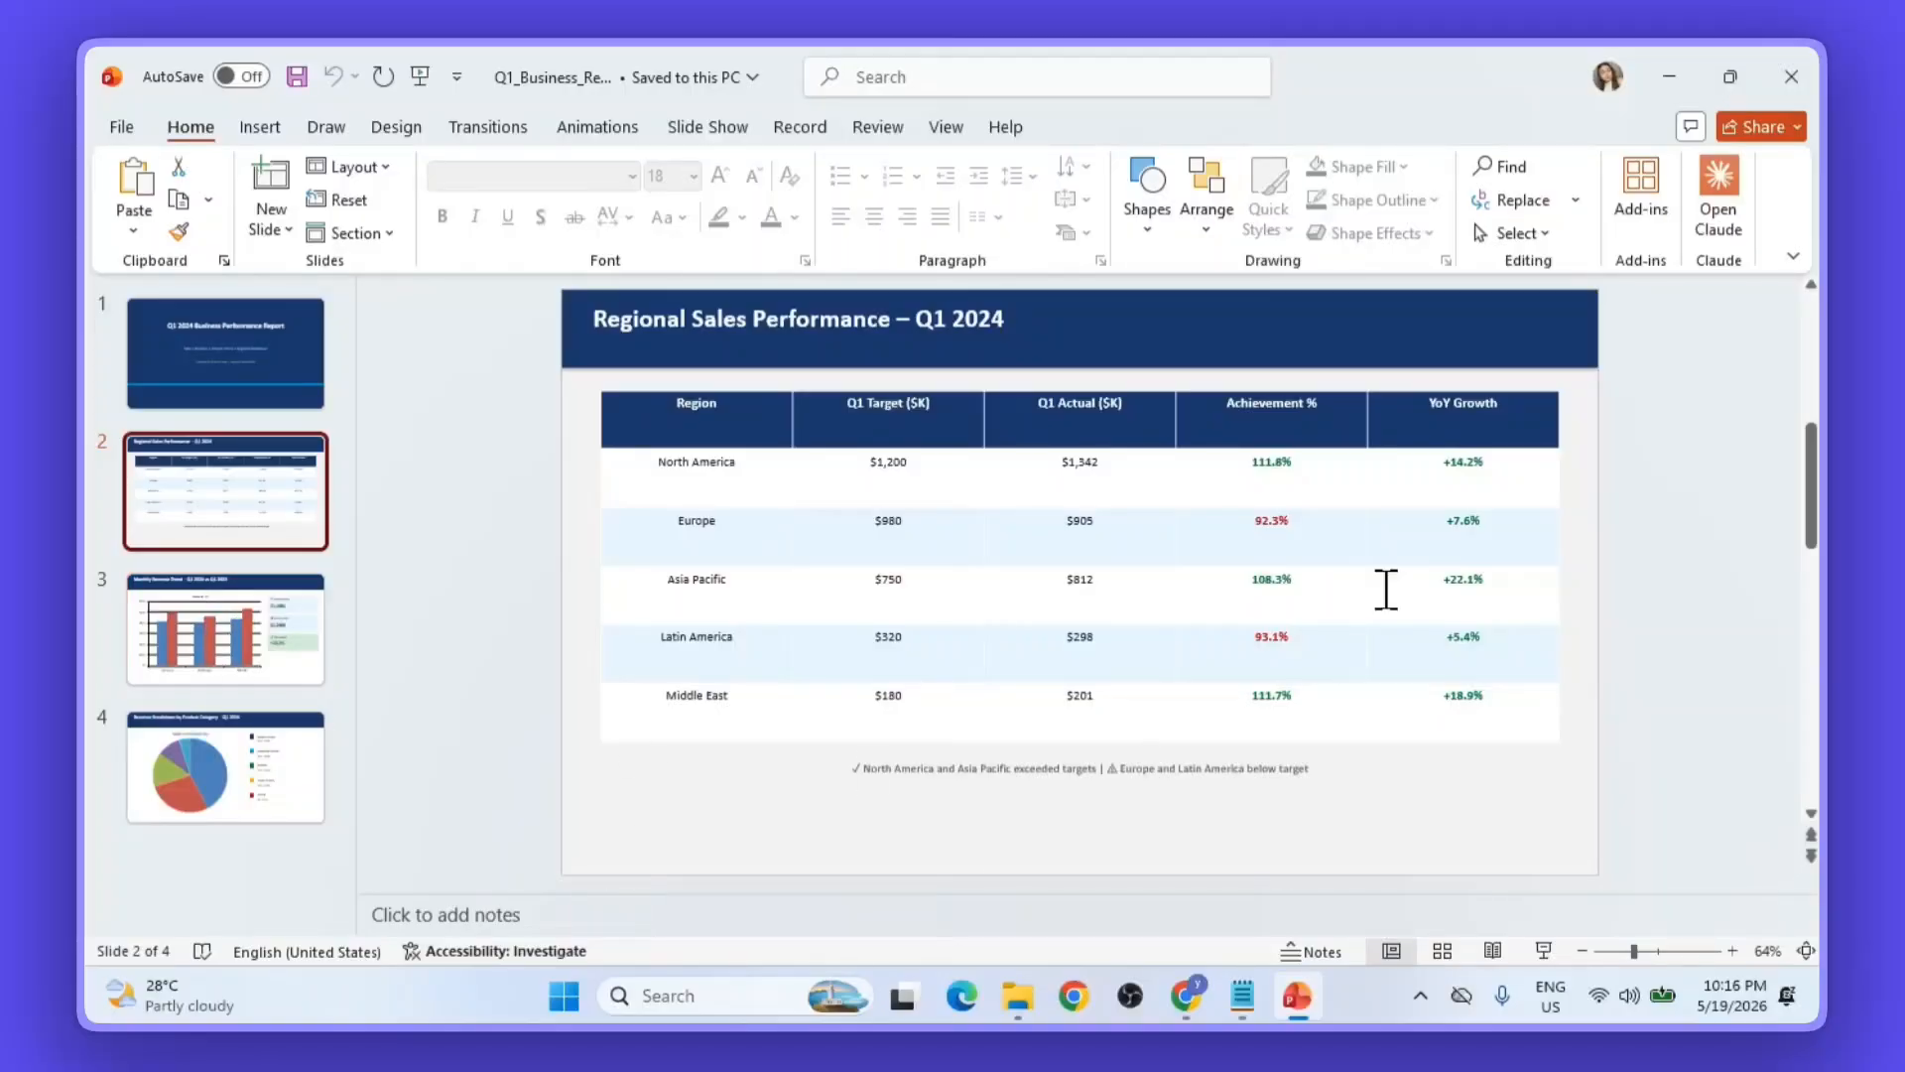
click(260, 612)
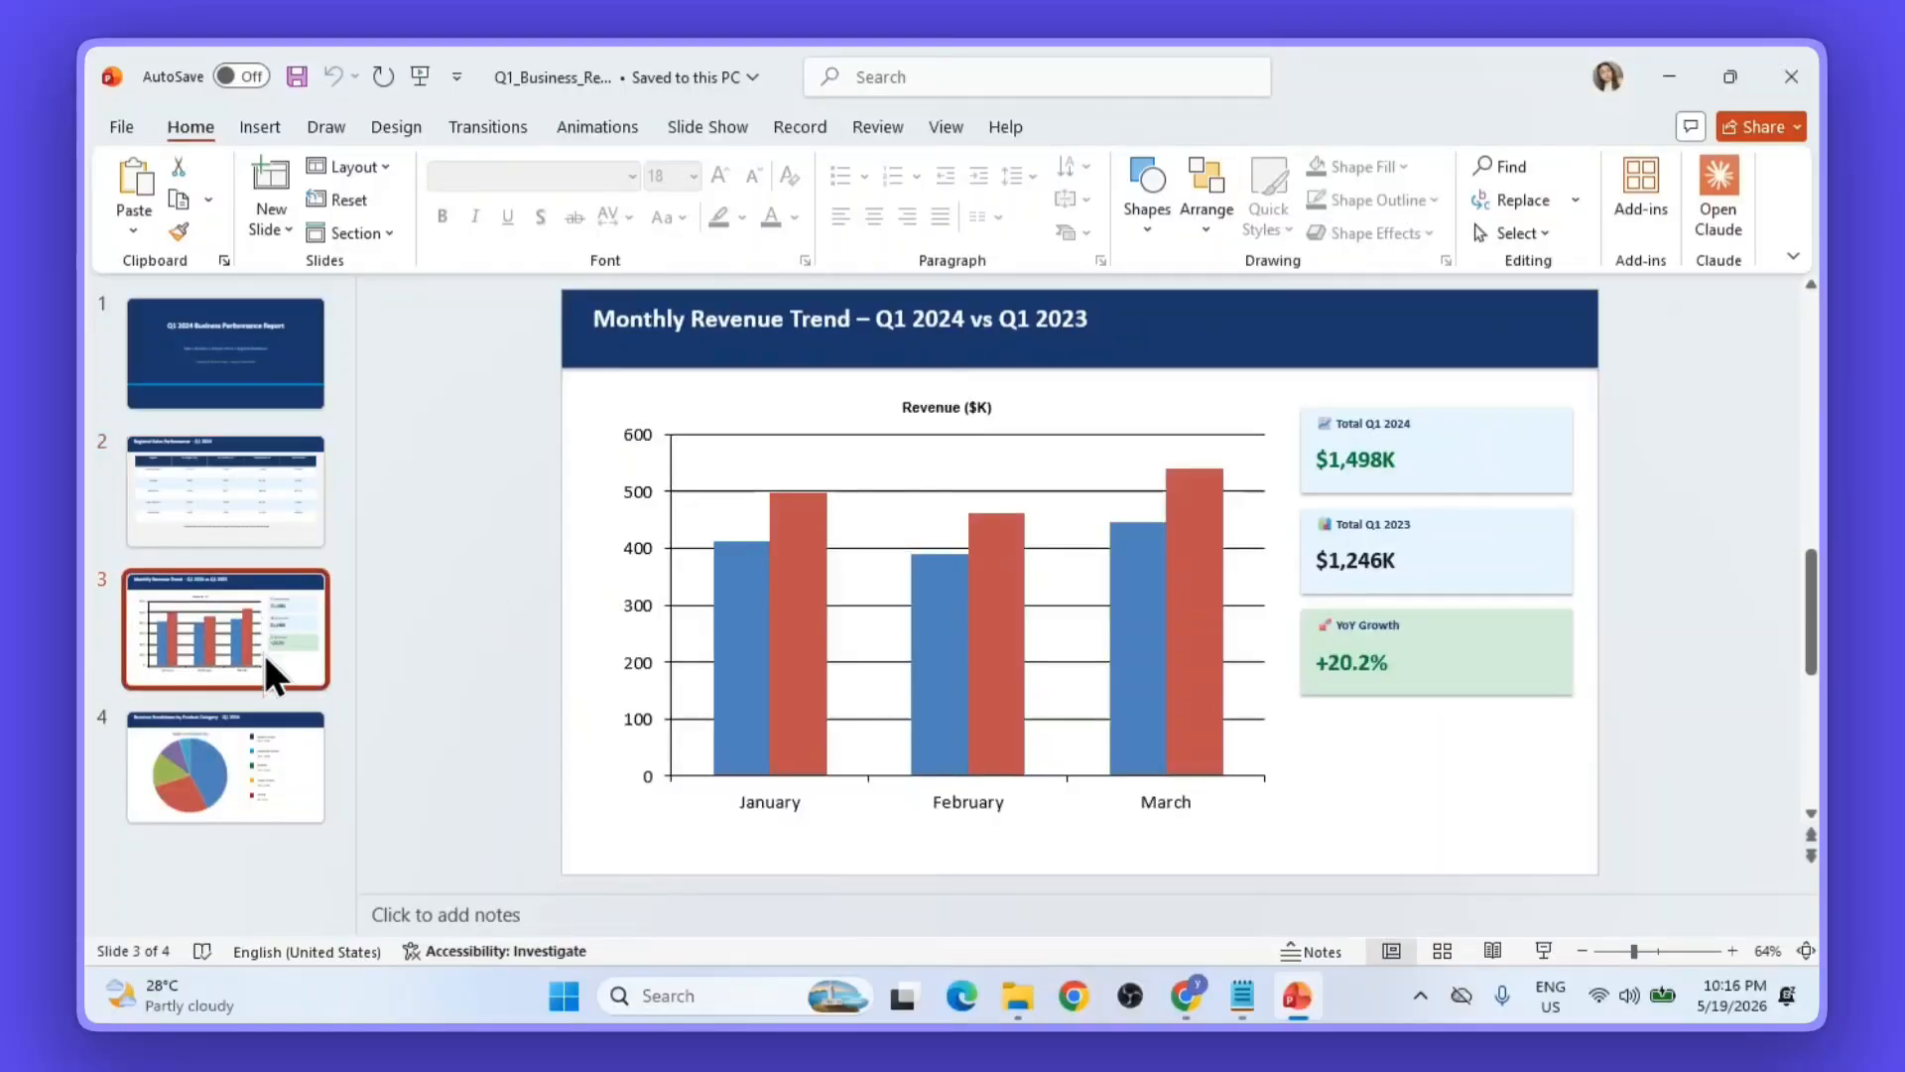
click(260, 735)
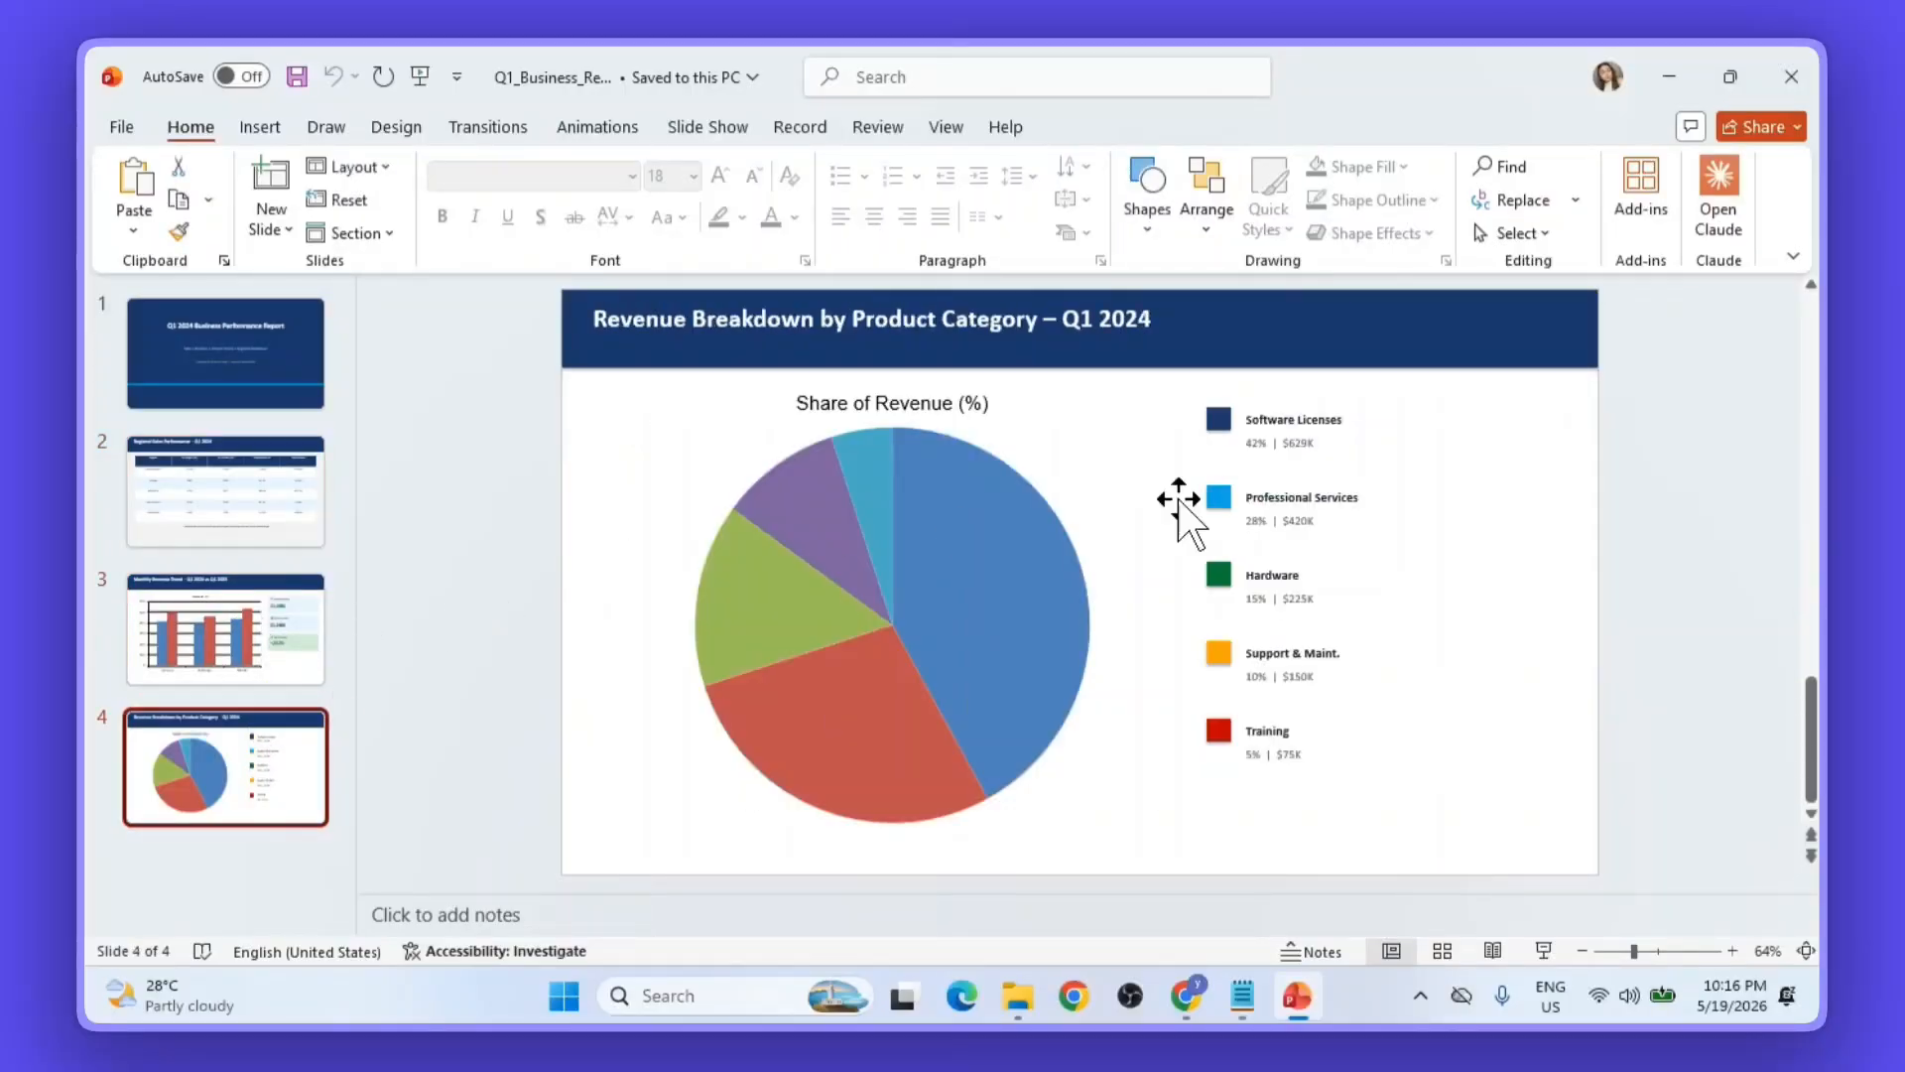
click(256, 318)
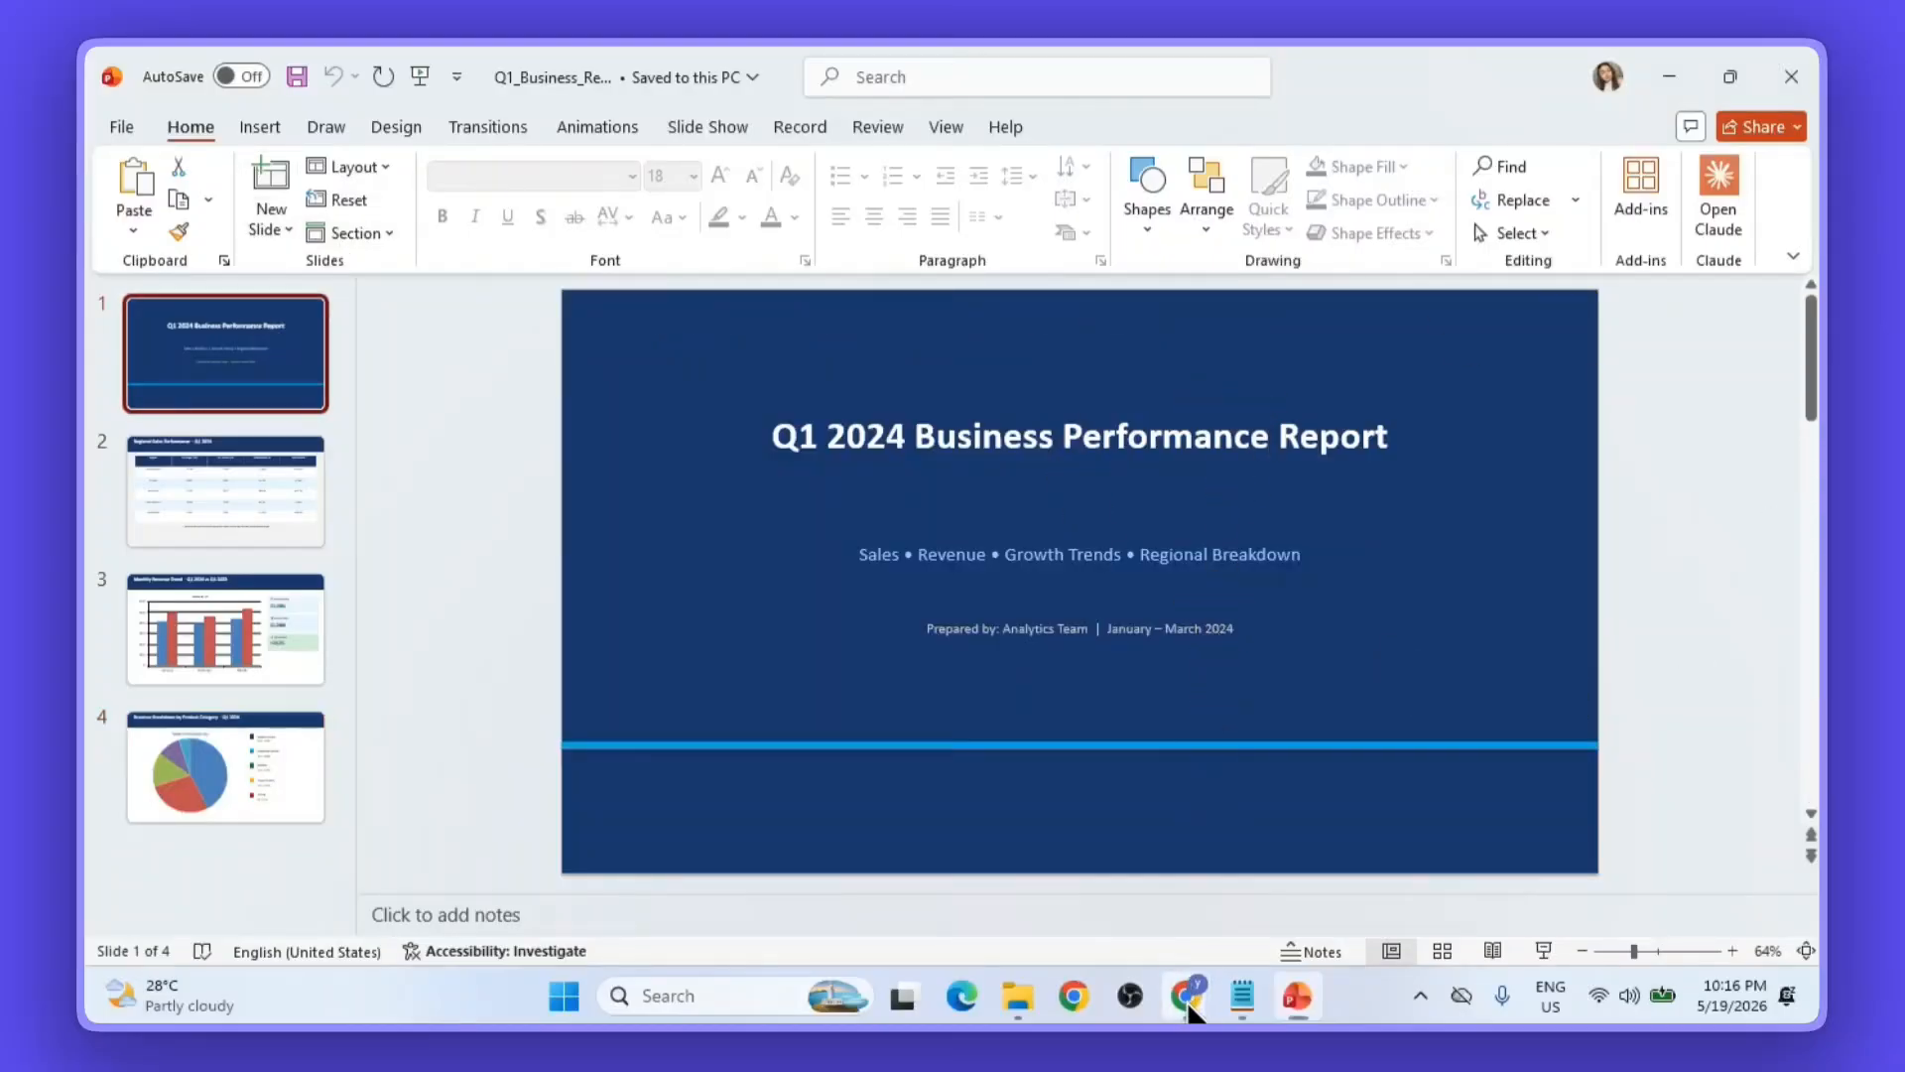
Step: Return to NotebookLM and upload the Q1_Business_Report PowerPoint file from Downloads as a source
mouse_move(1189, 1002)
click(1092, 883)
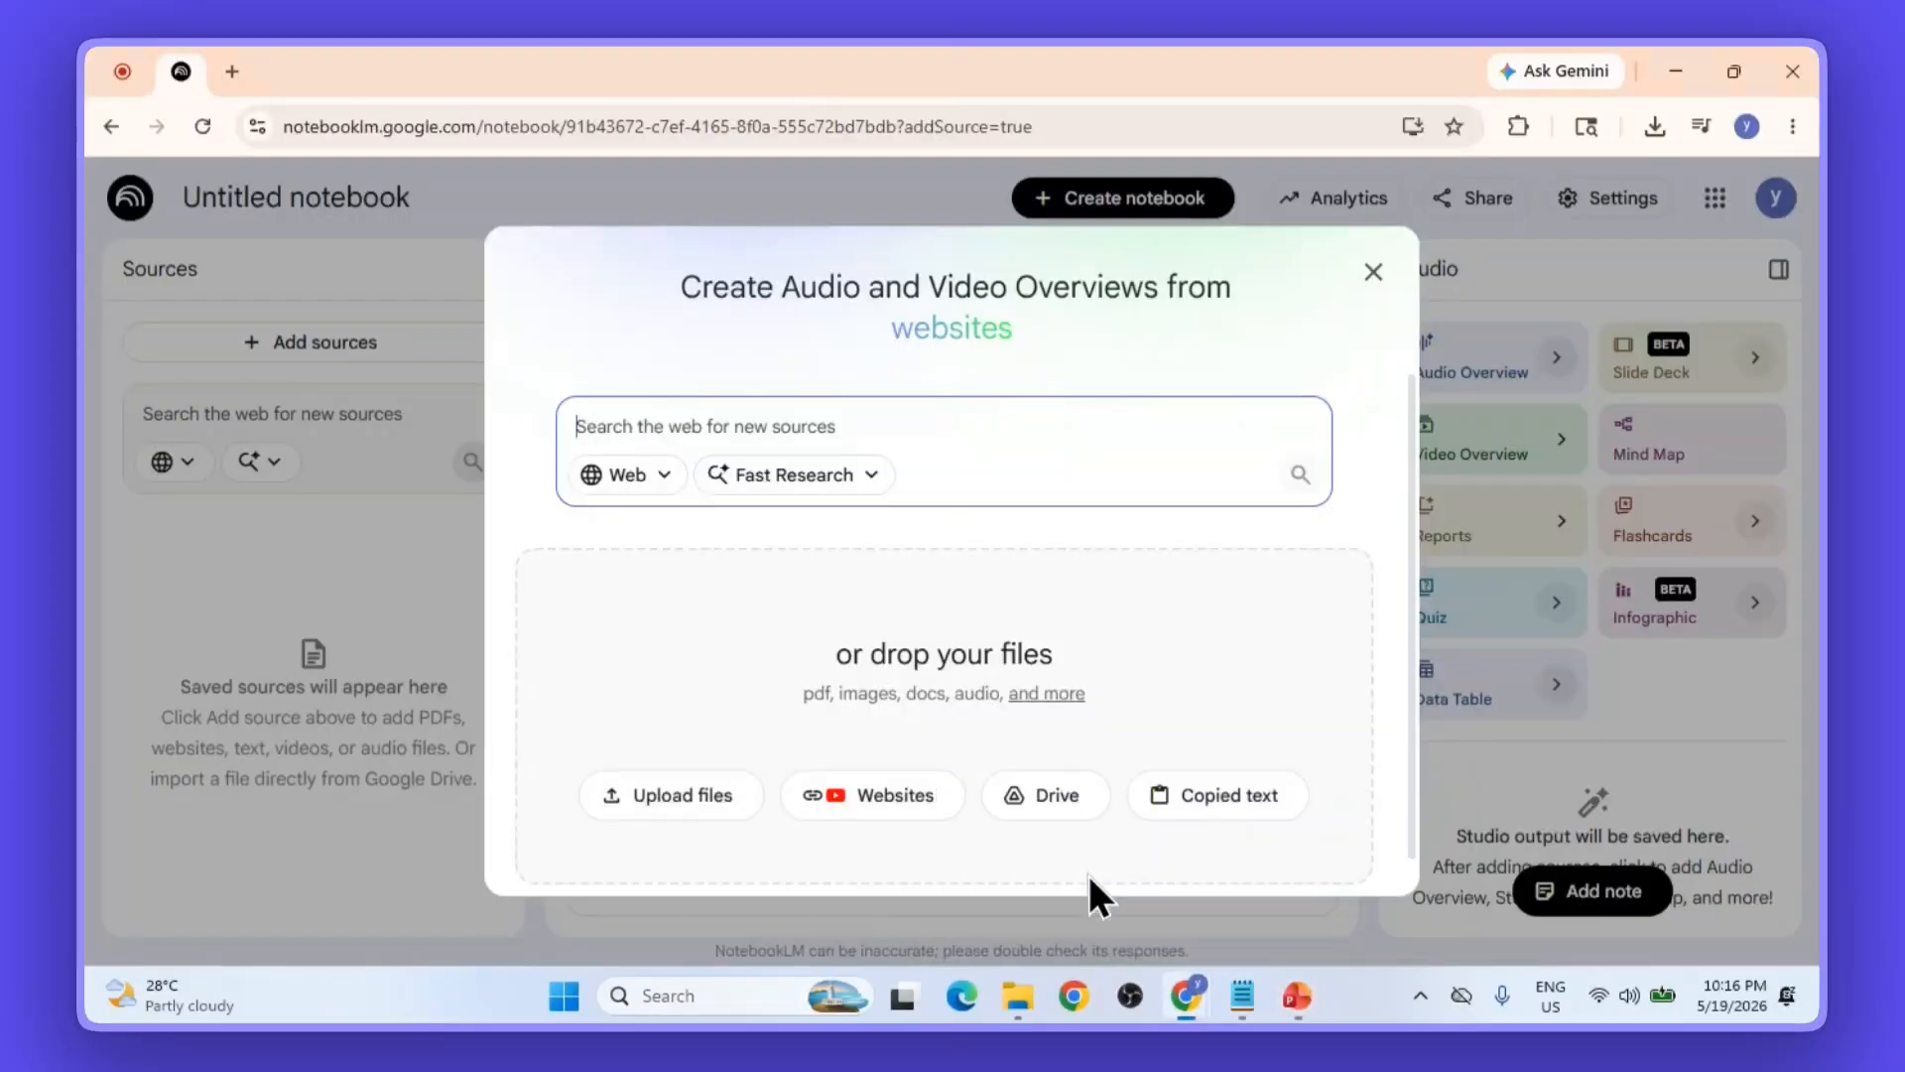
click(699, 797)
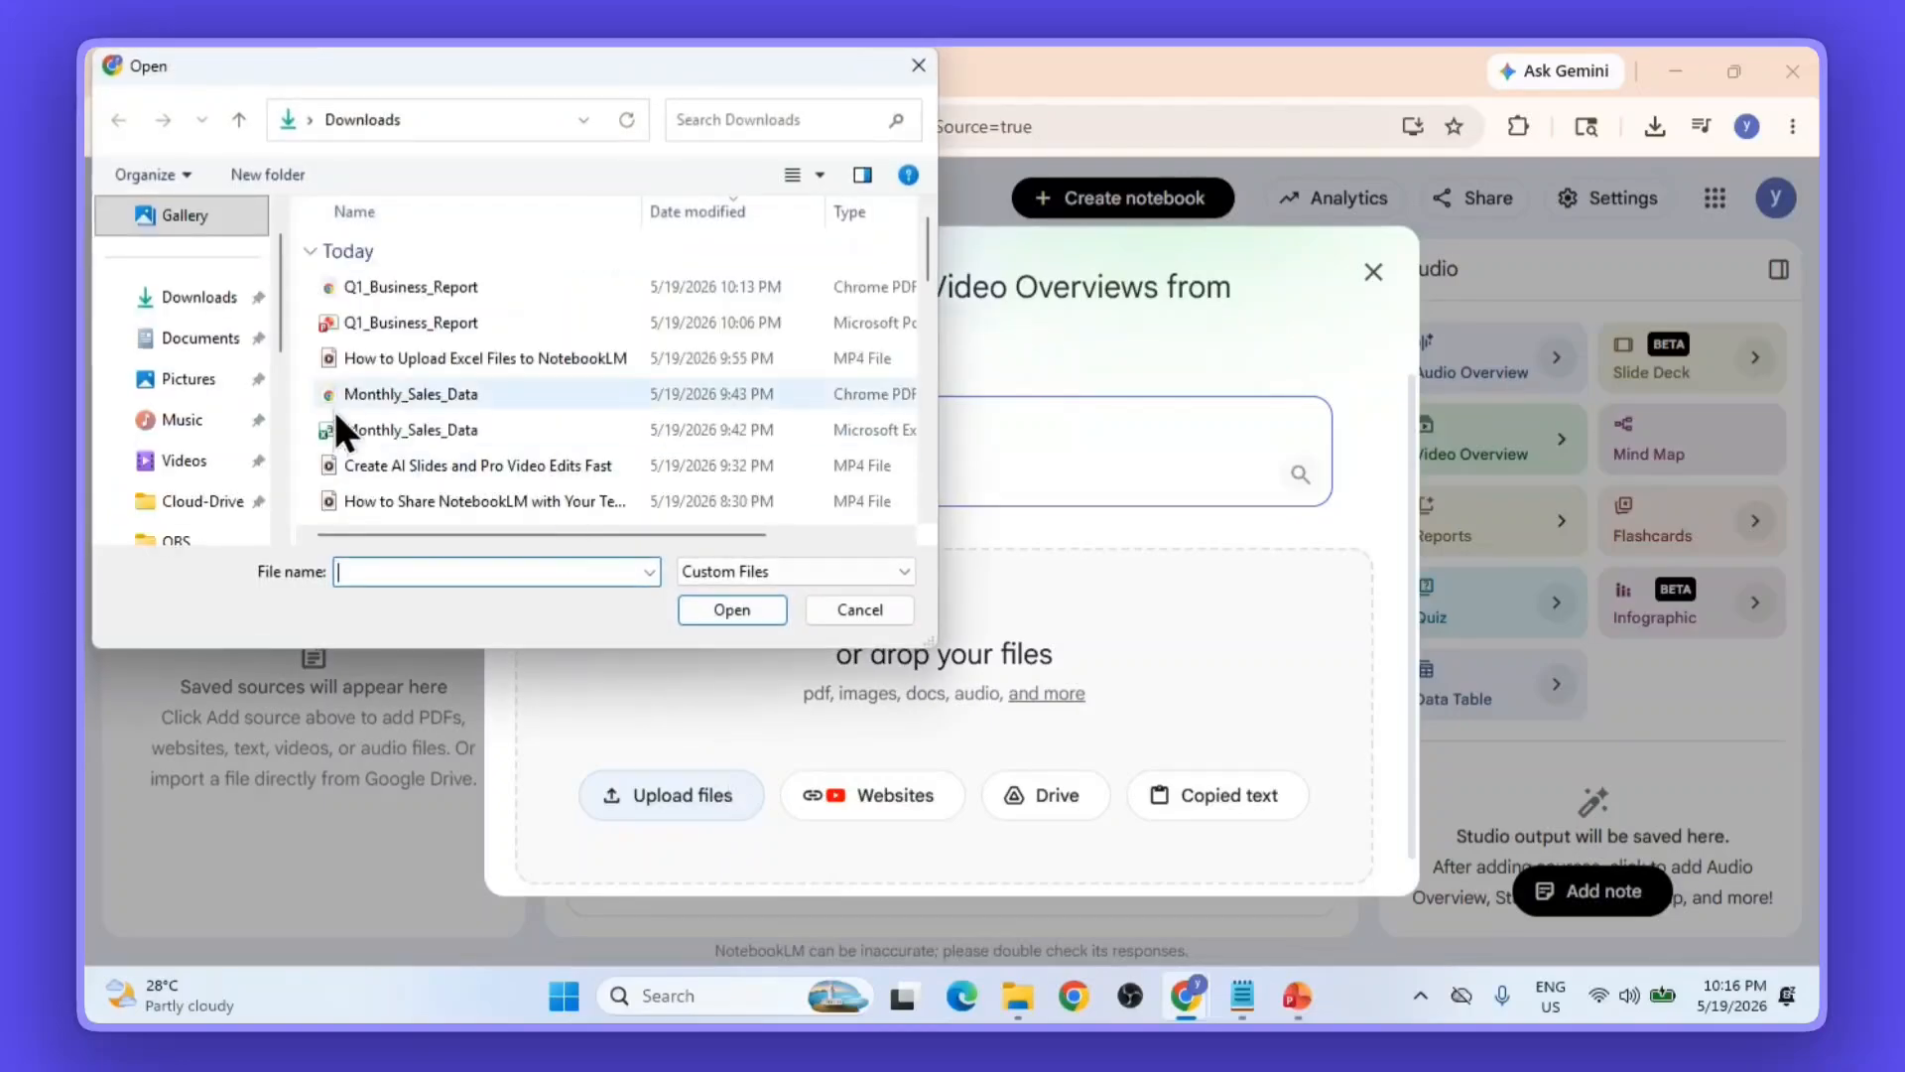
click(407, 320)
click(741, 608)
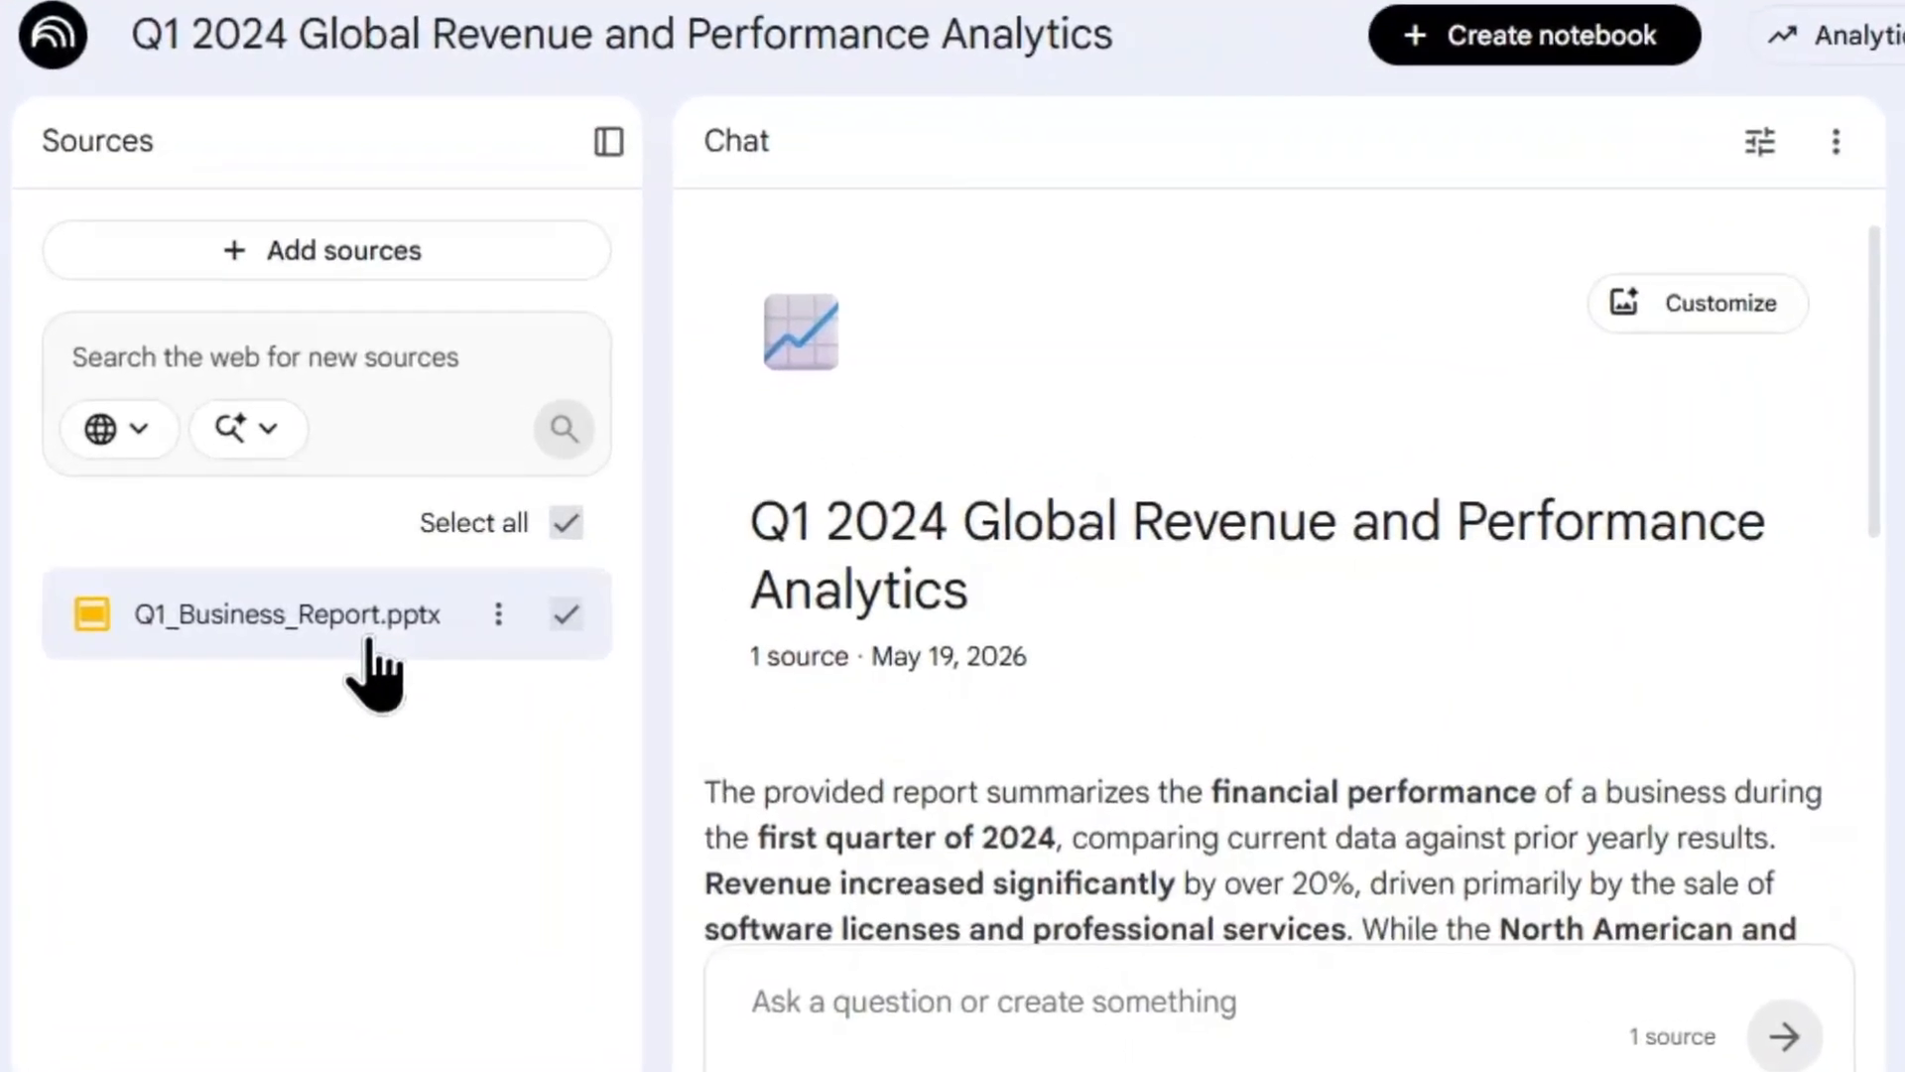
Step: Open the Q1_Business_Report.pptx source, collapse its source guide and read through the extracted text
click(346, 623)
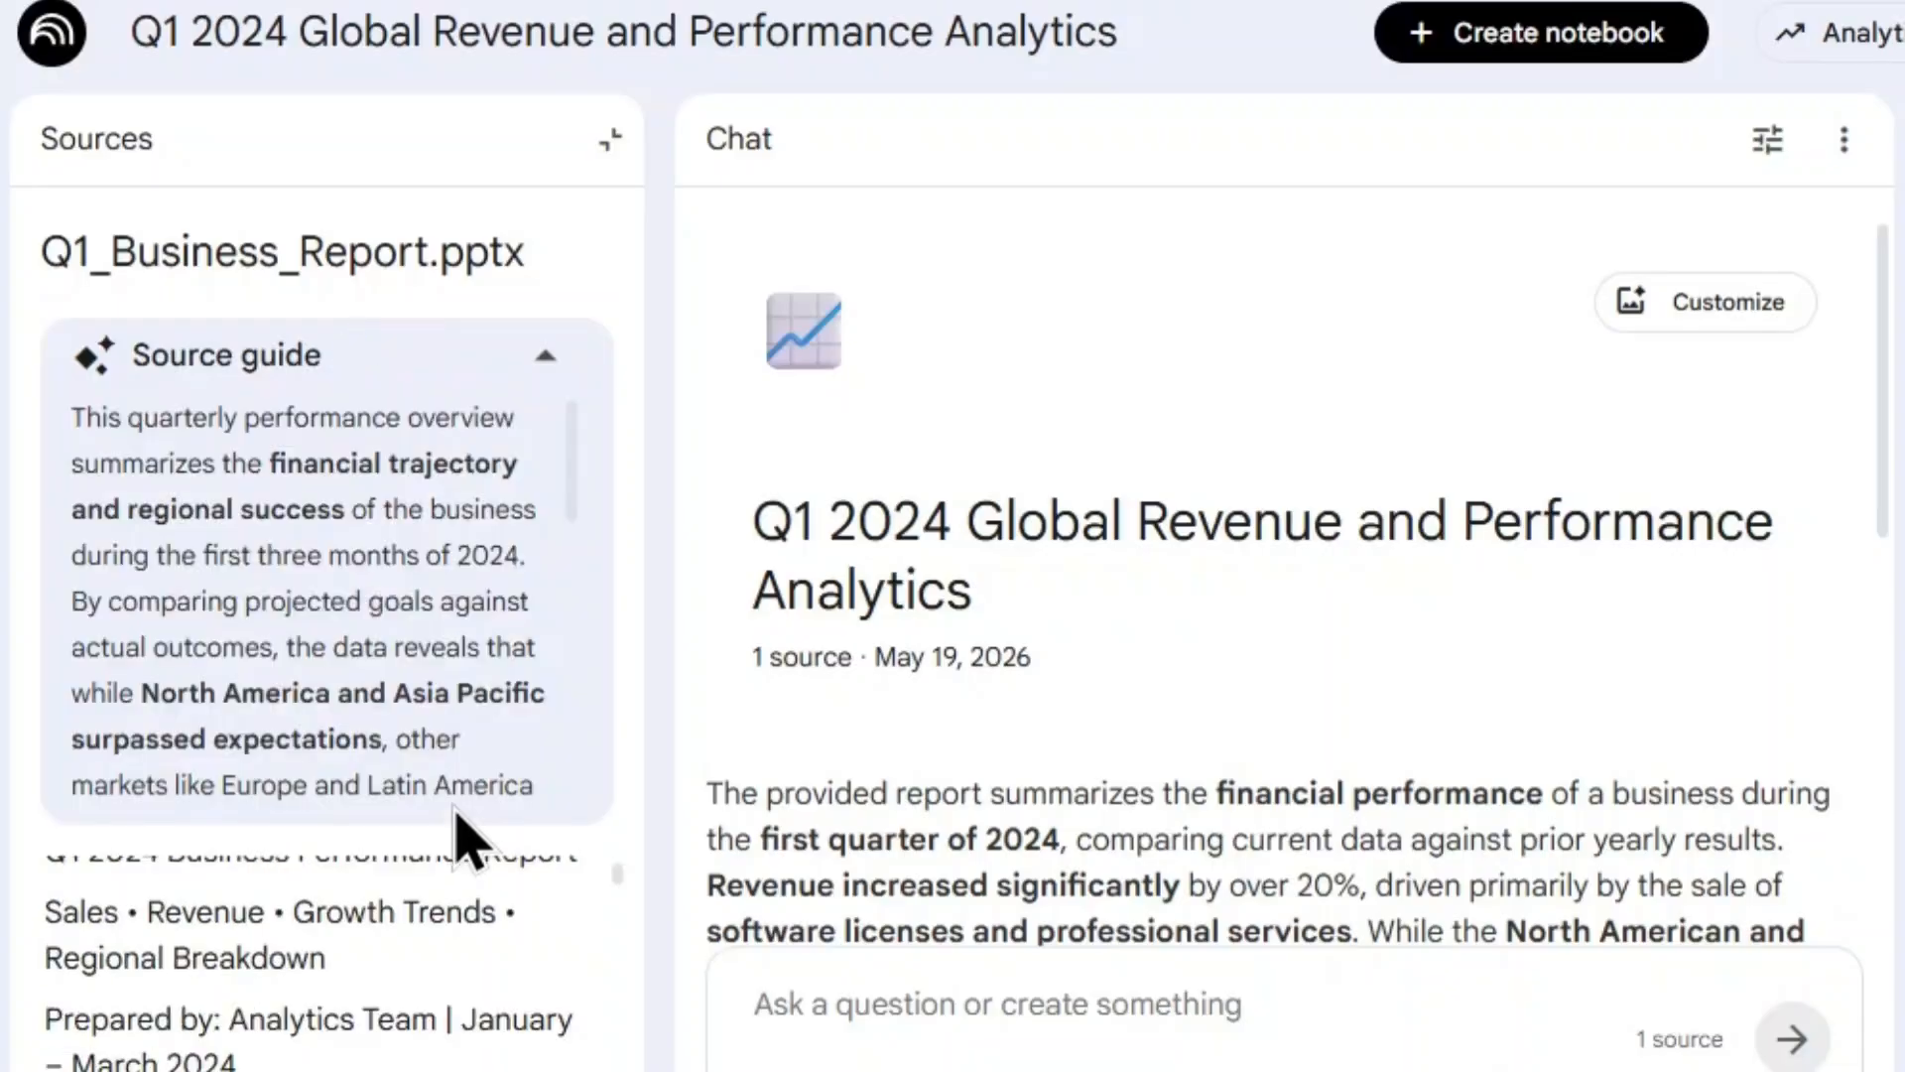
scroll(456, 838, down, 3)
click(526, 369)
scroll(446, 625, down, 15)
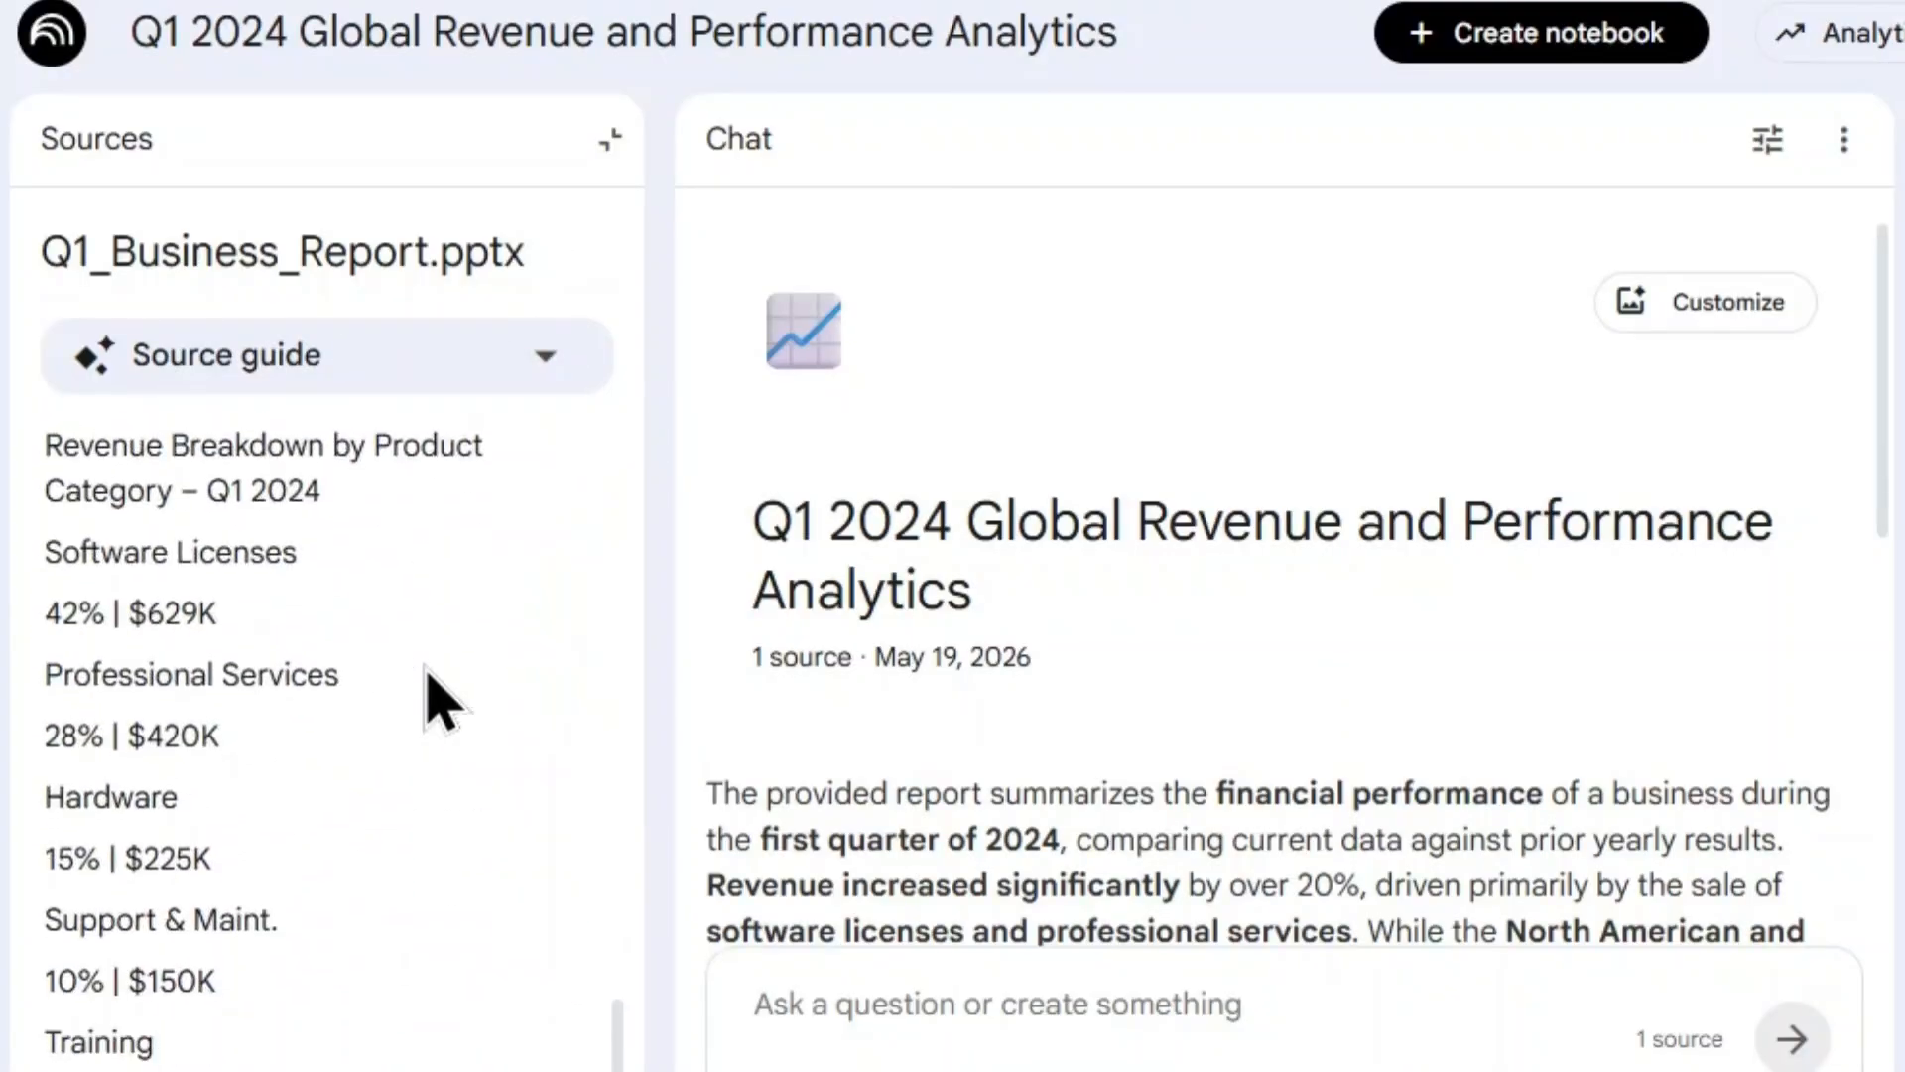
scroll(436, 700, up, 15)
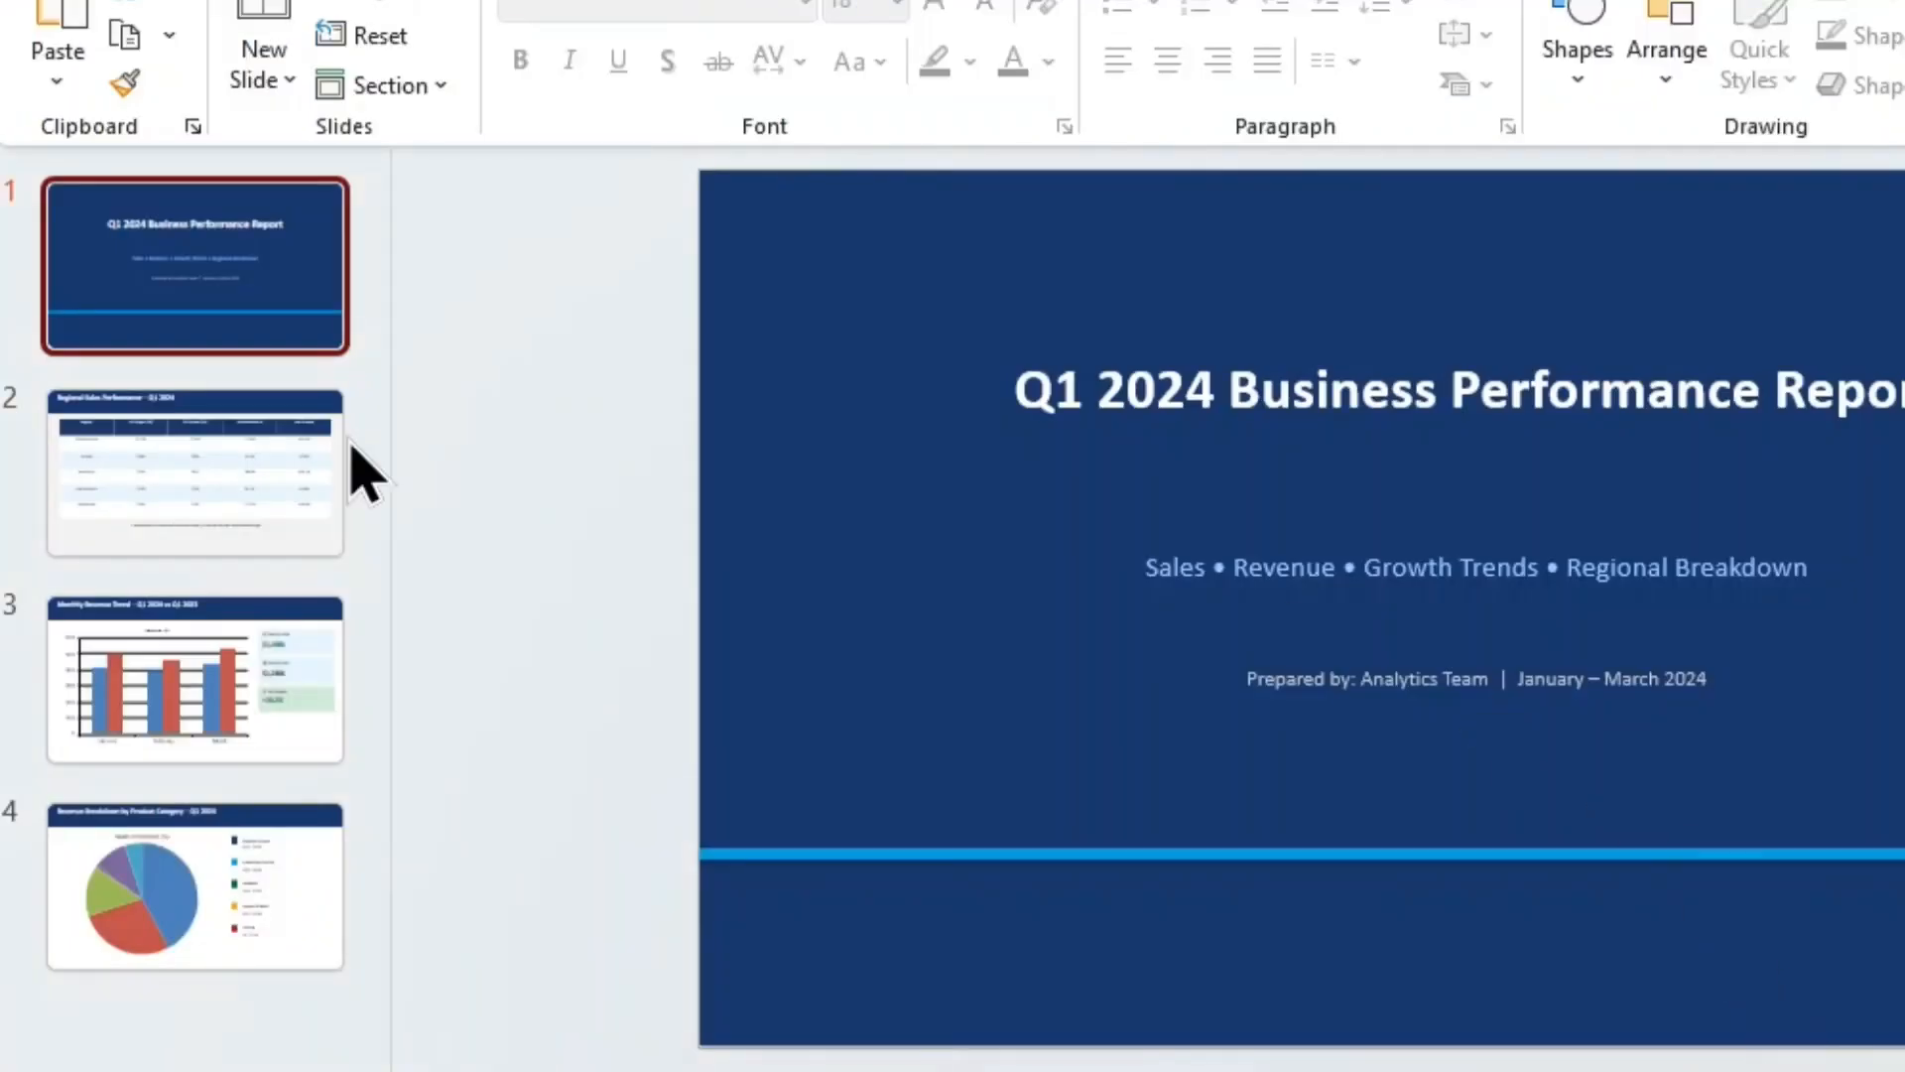
Step: Compare the regional sales and monthly revenue slides in PowerPoint with the text extracted in NotebookLM, then close the source
click(109, 540)
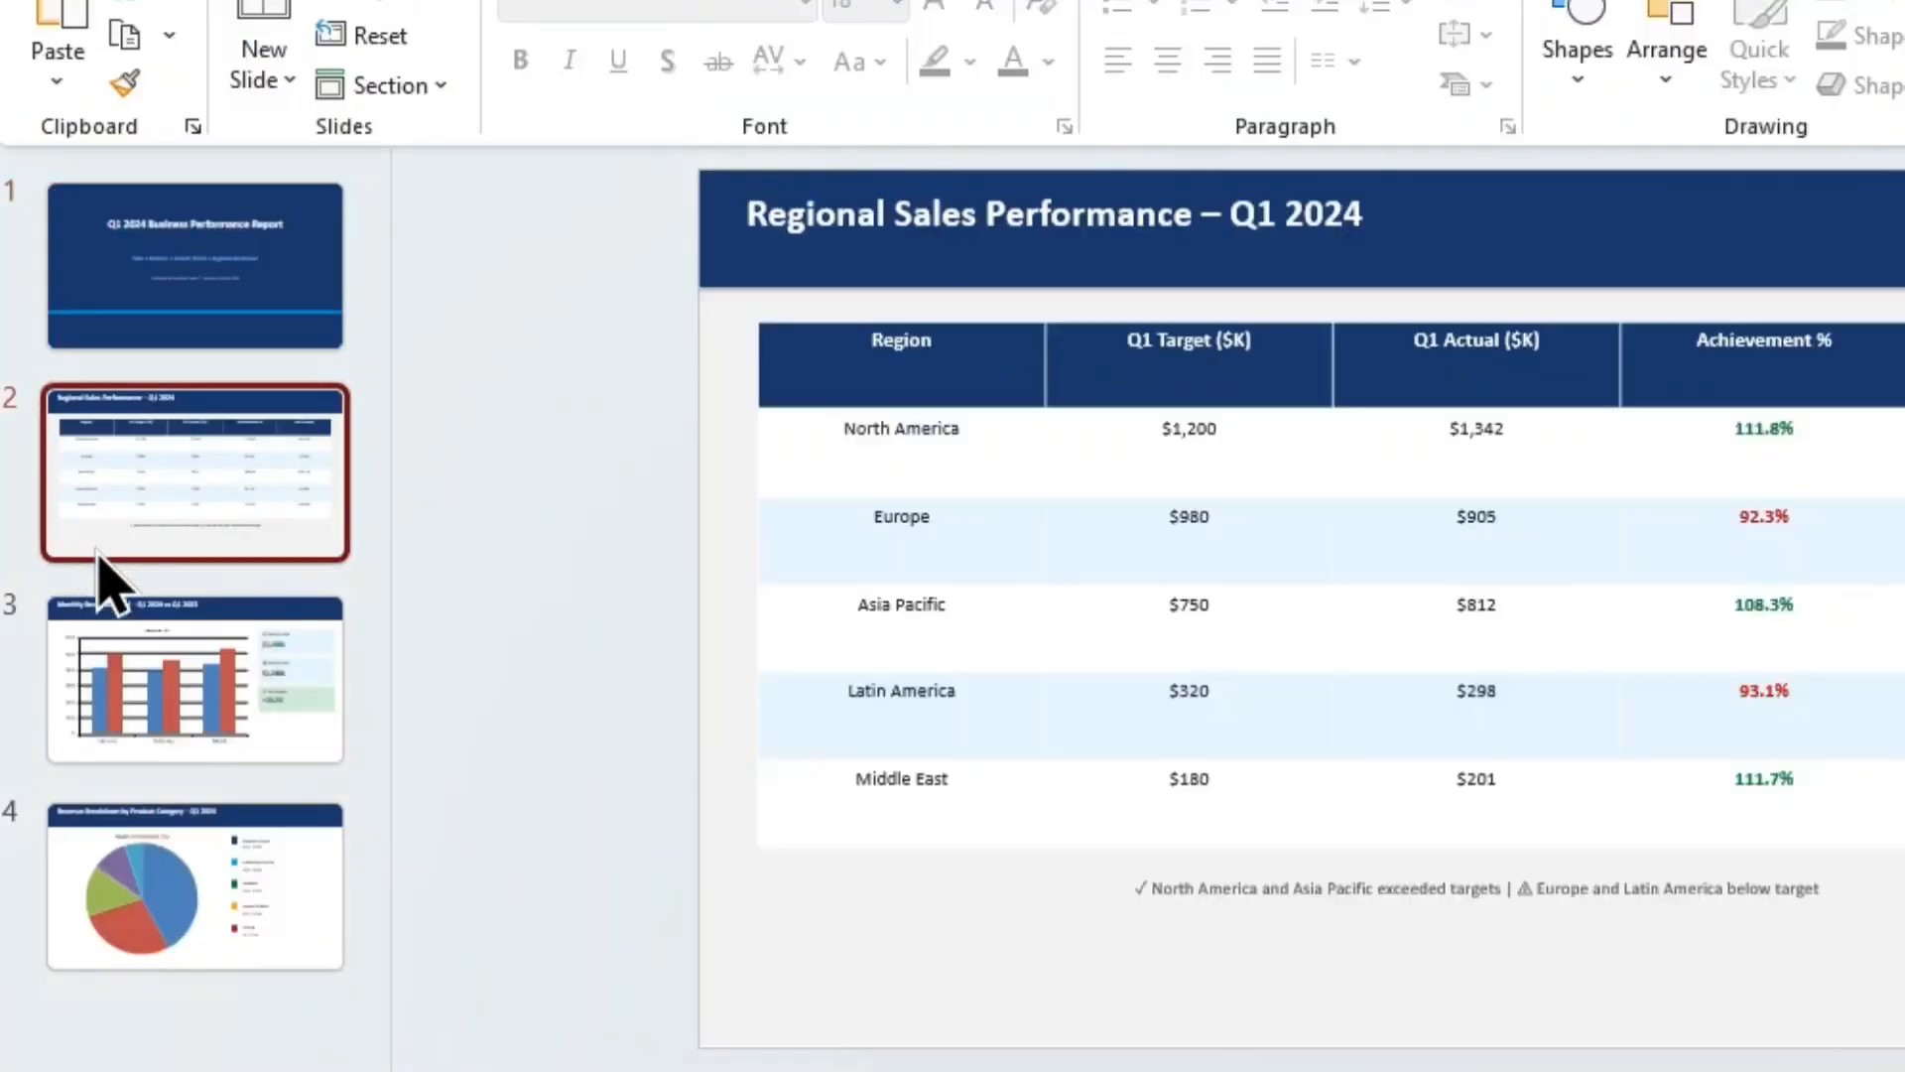
click(139, 694)
drag(139, 710, 1578, 1067)
click(1429, 1002)
scroll(467, 838, down, 3)
scroll(468, 838, up, 3)
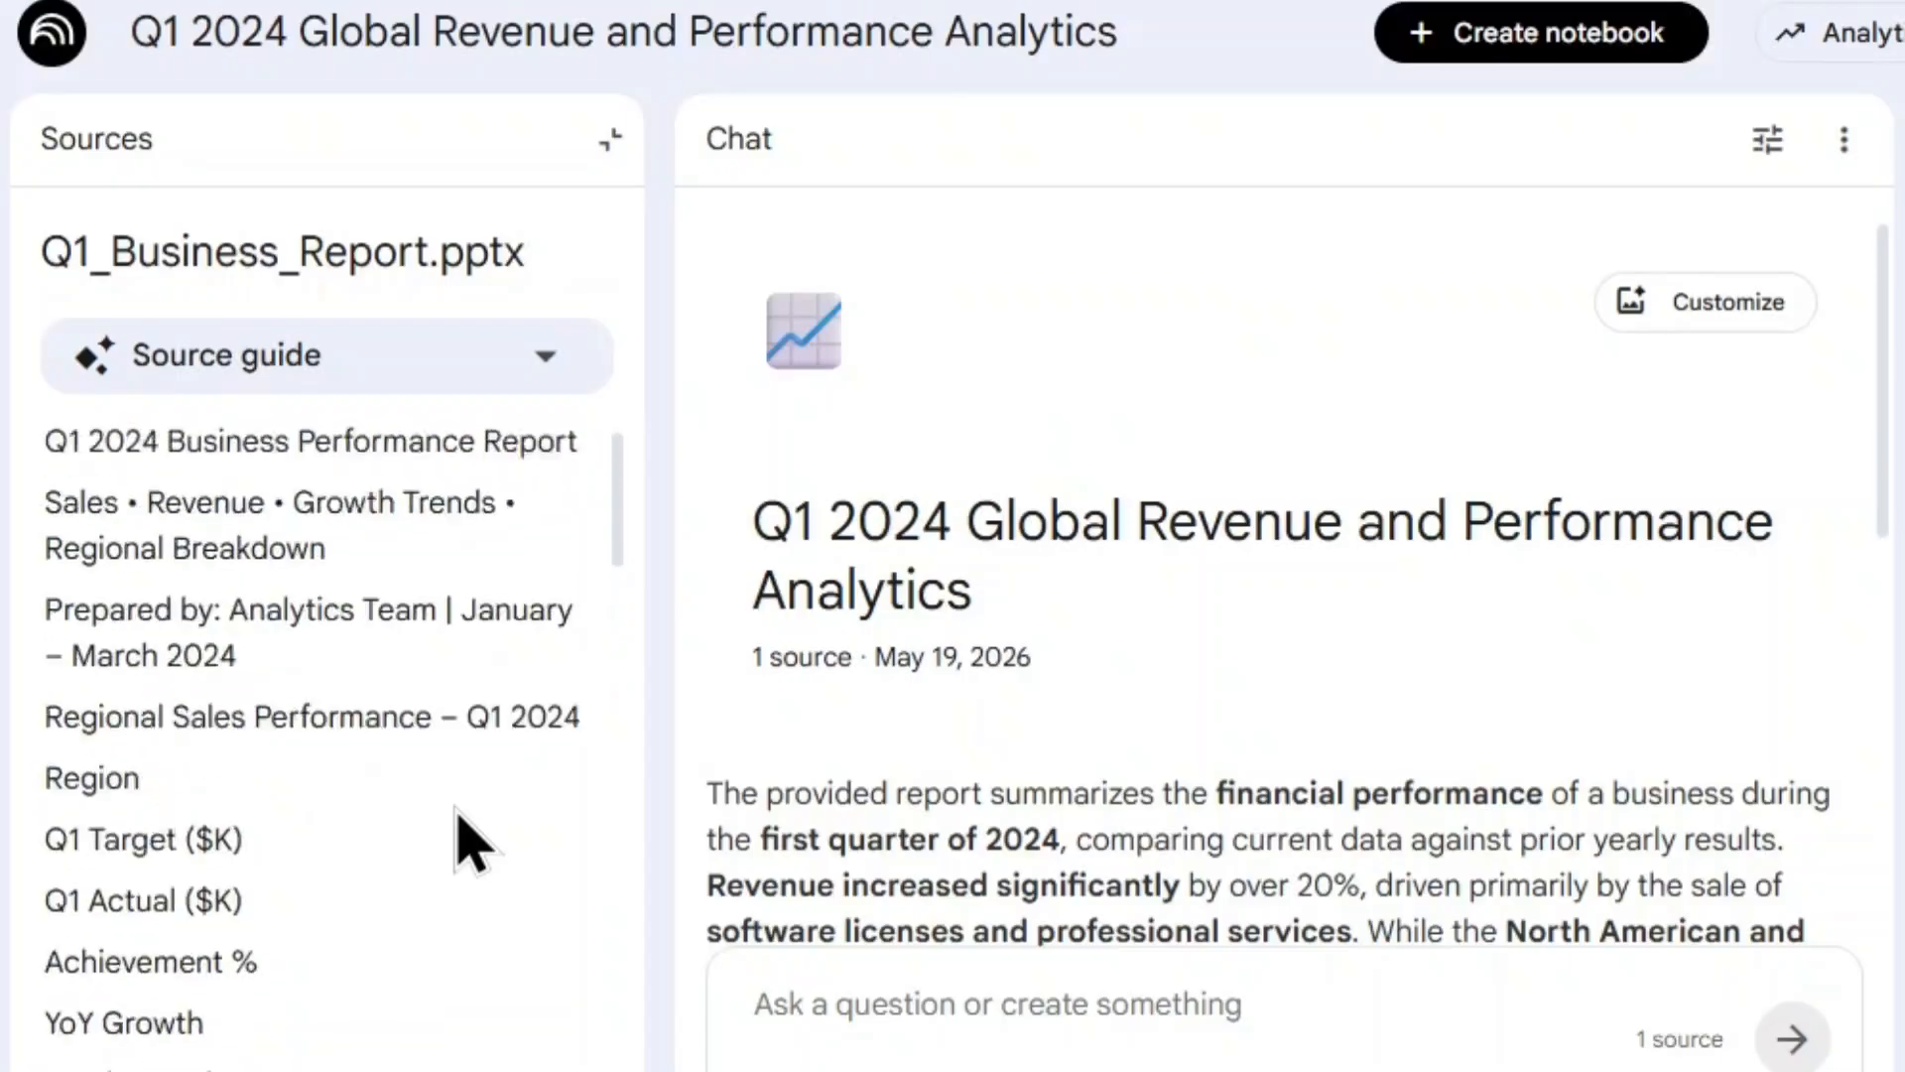
scroll(468, 842, down, 10)
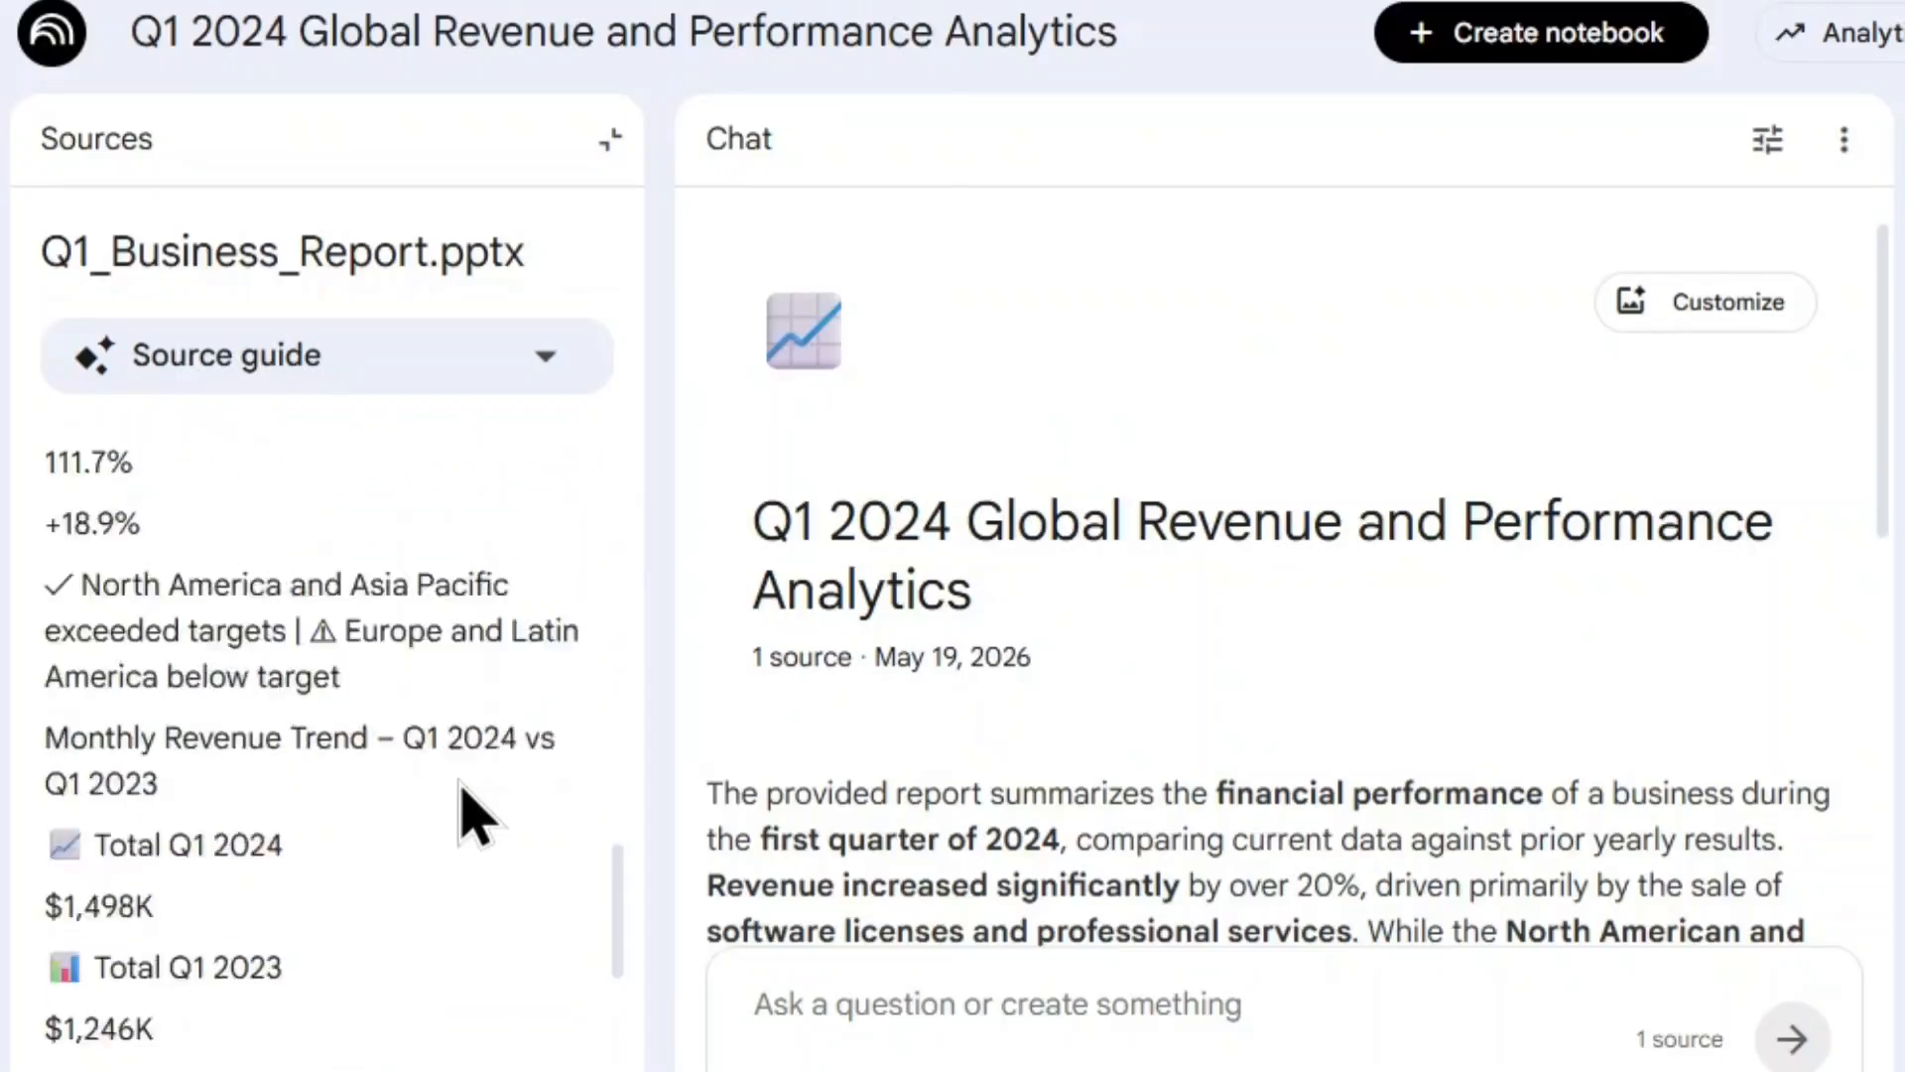
scroll(475, 815, down, 6)
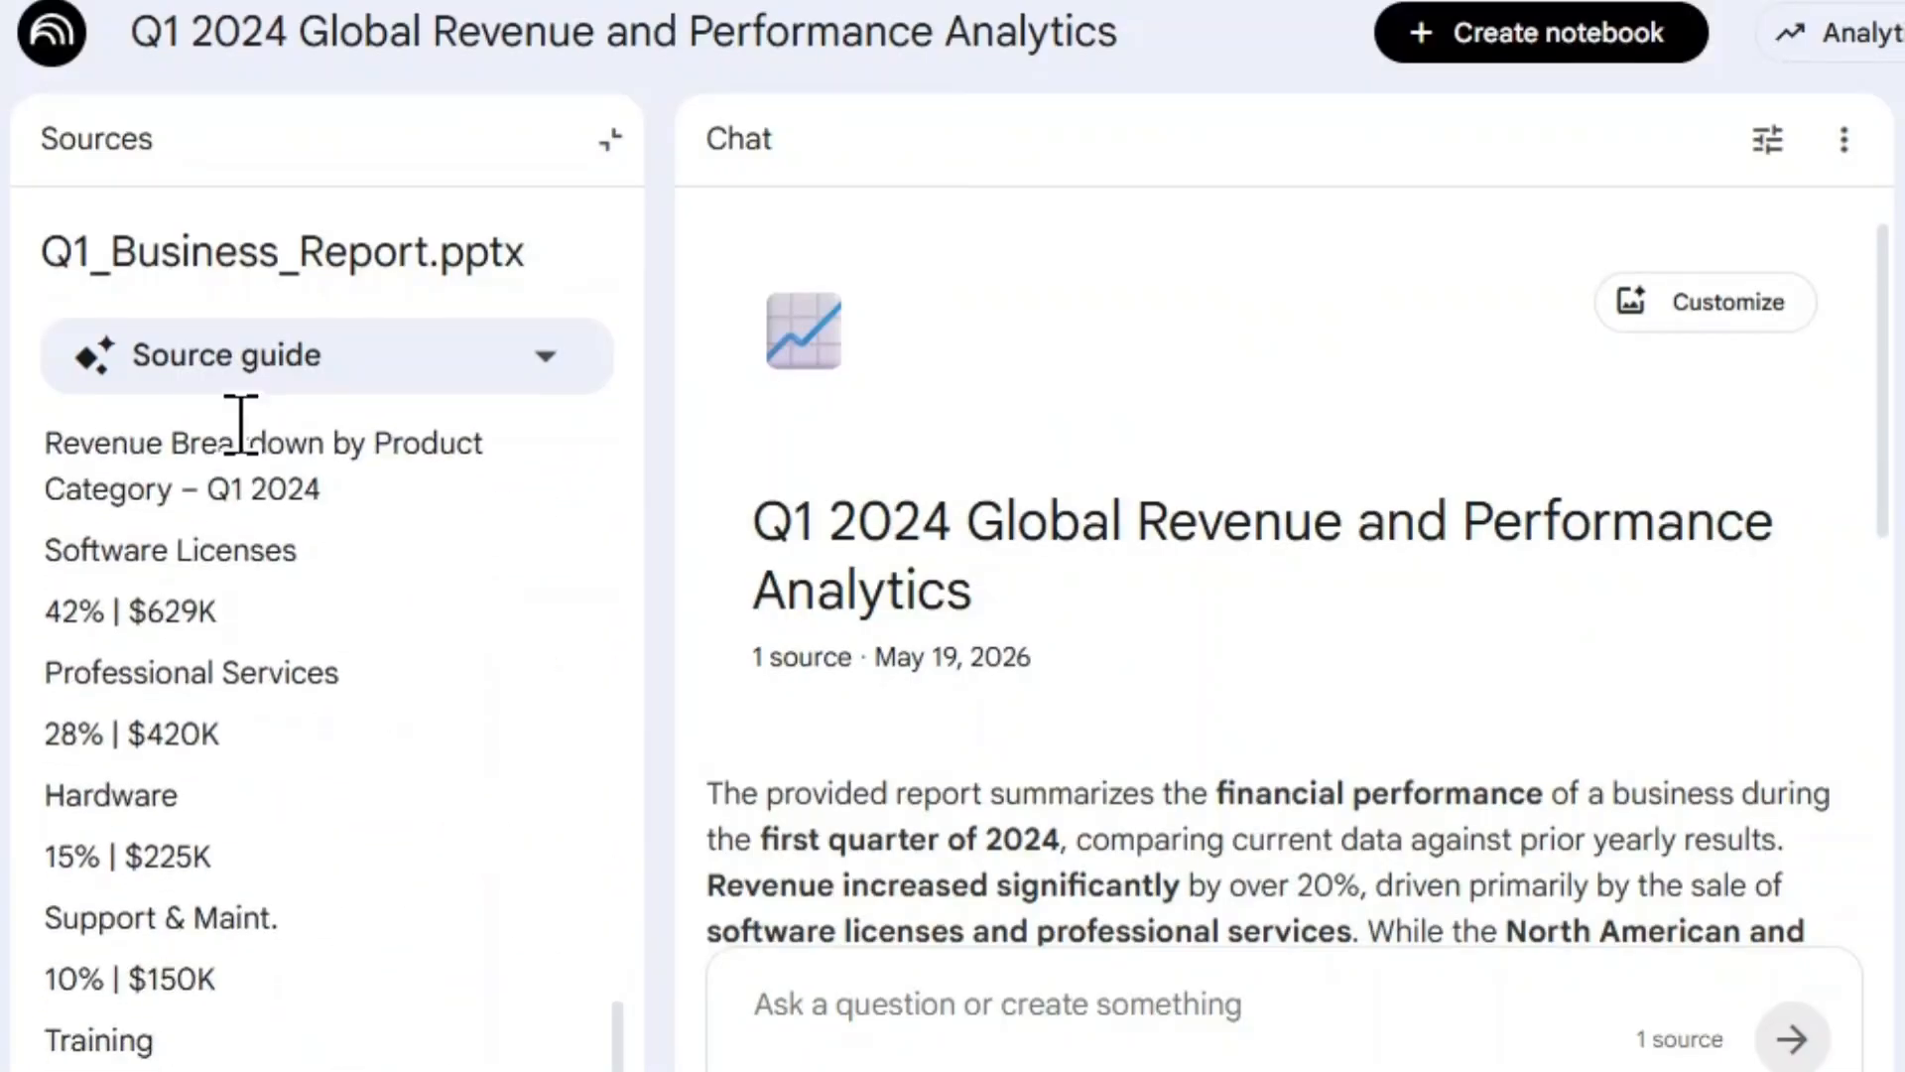
click(101, 186)
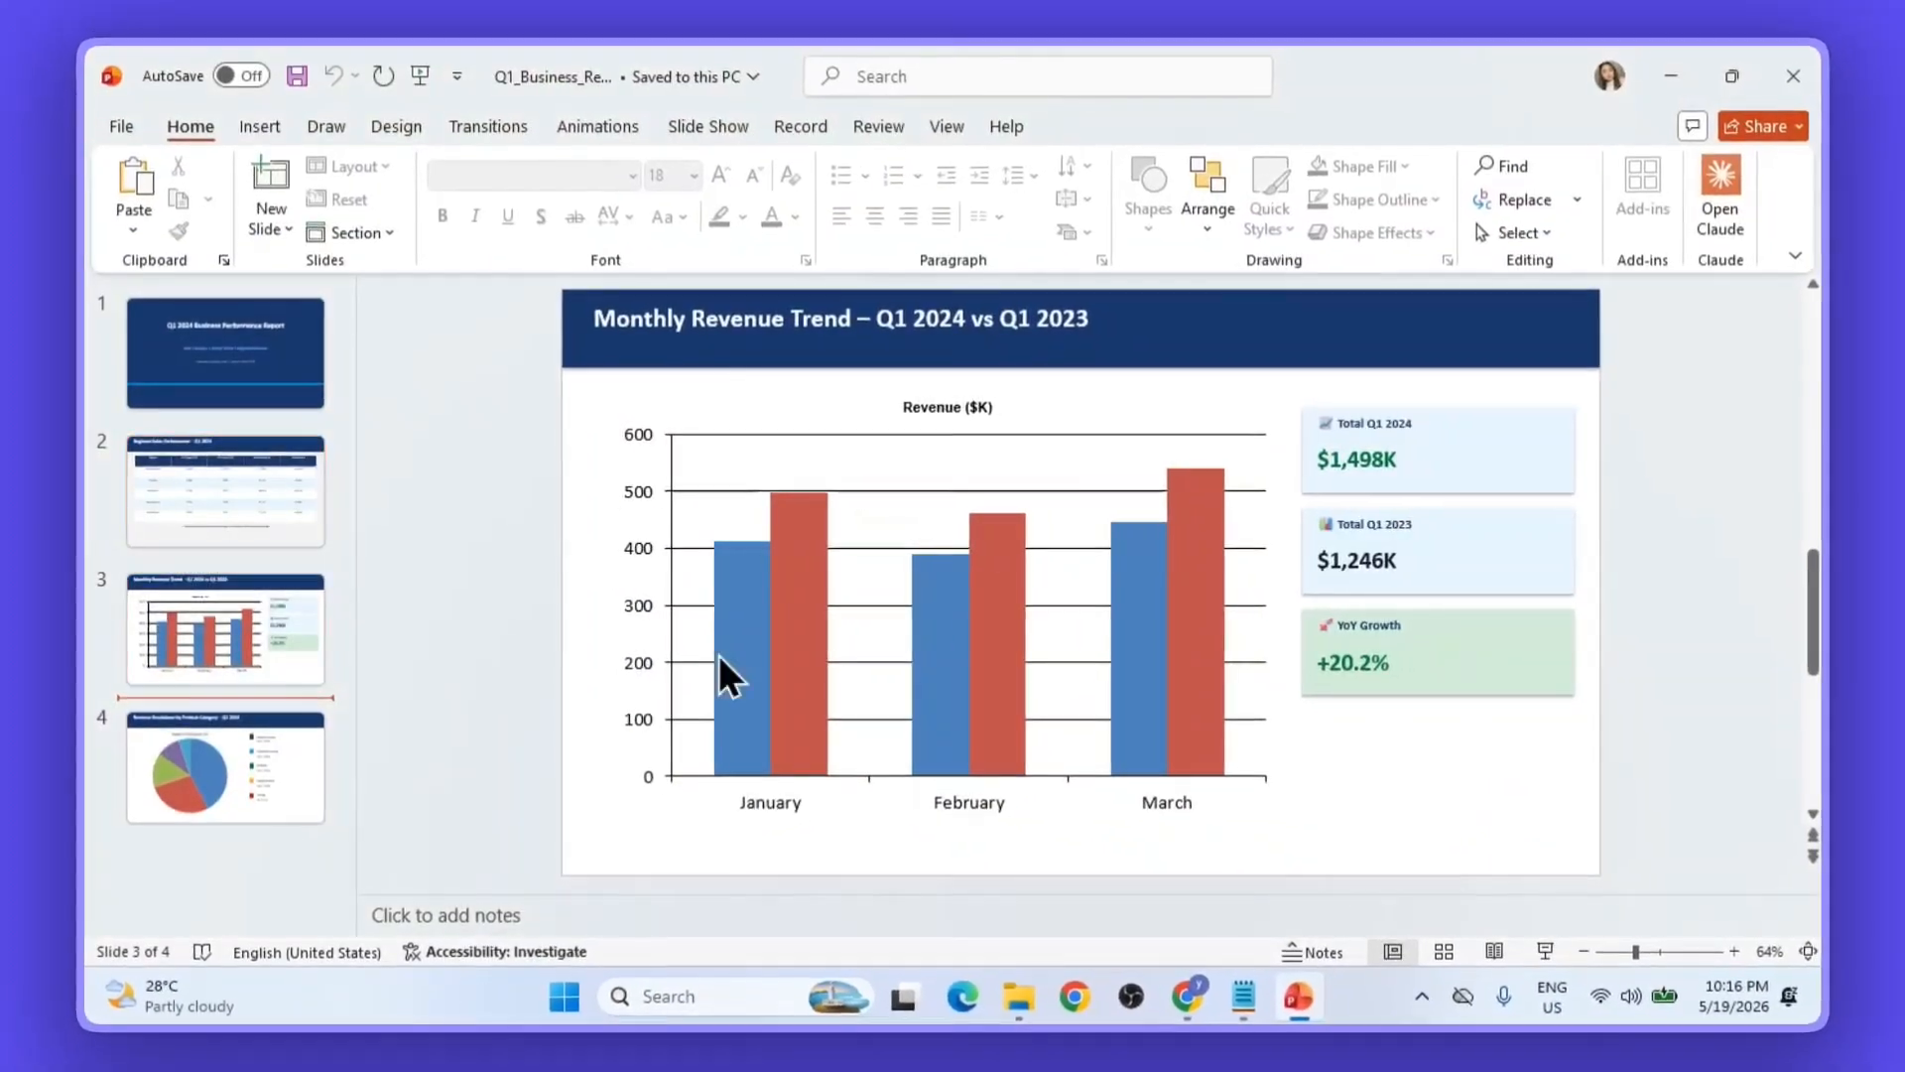
Step: Ask in the notebook chat, "What was North America's Q1 achievement?"
mouse_move(1182, 988)
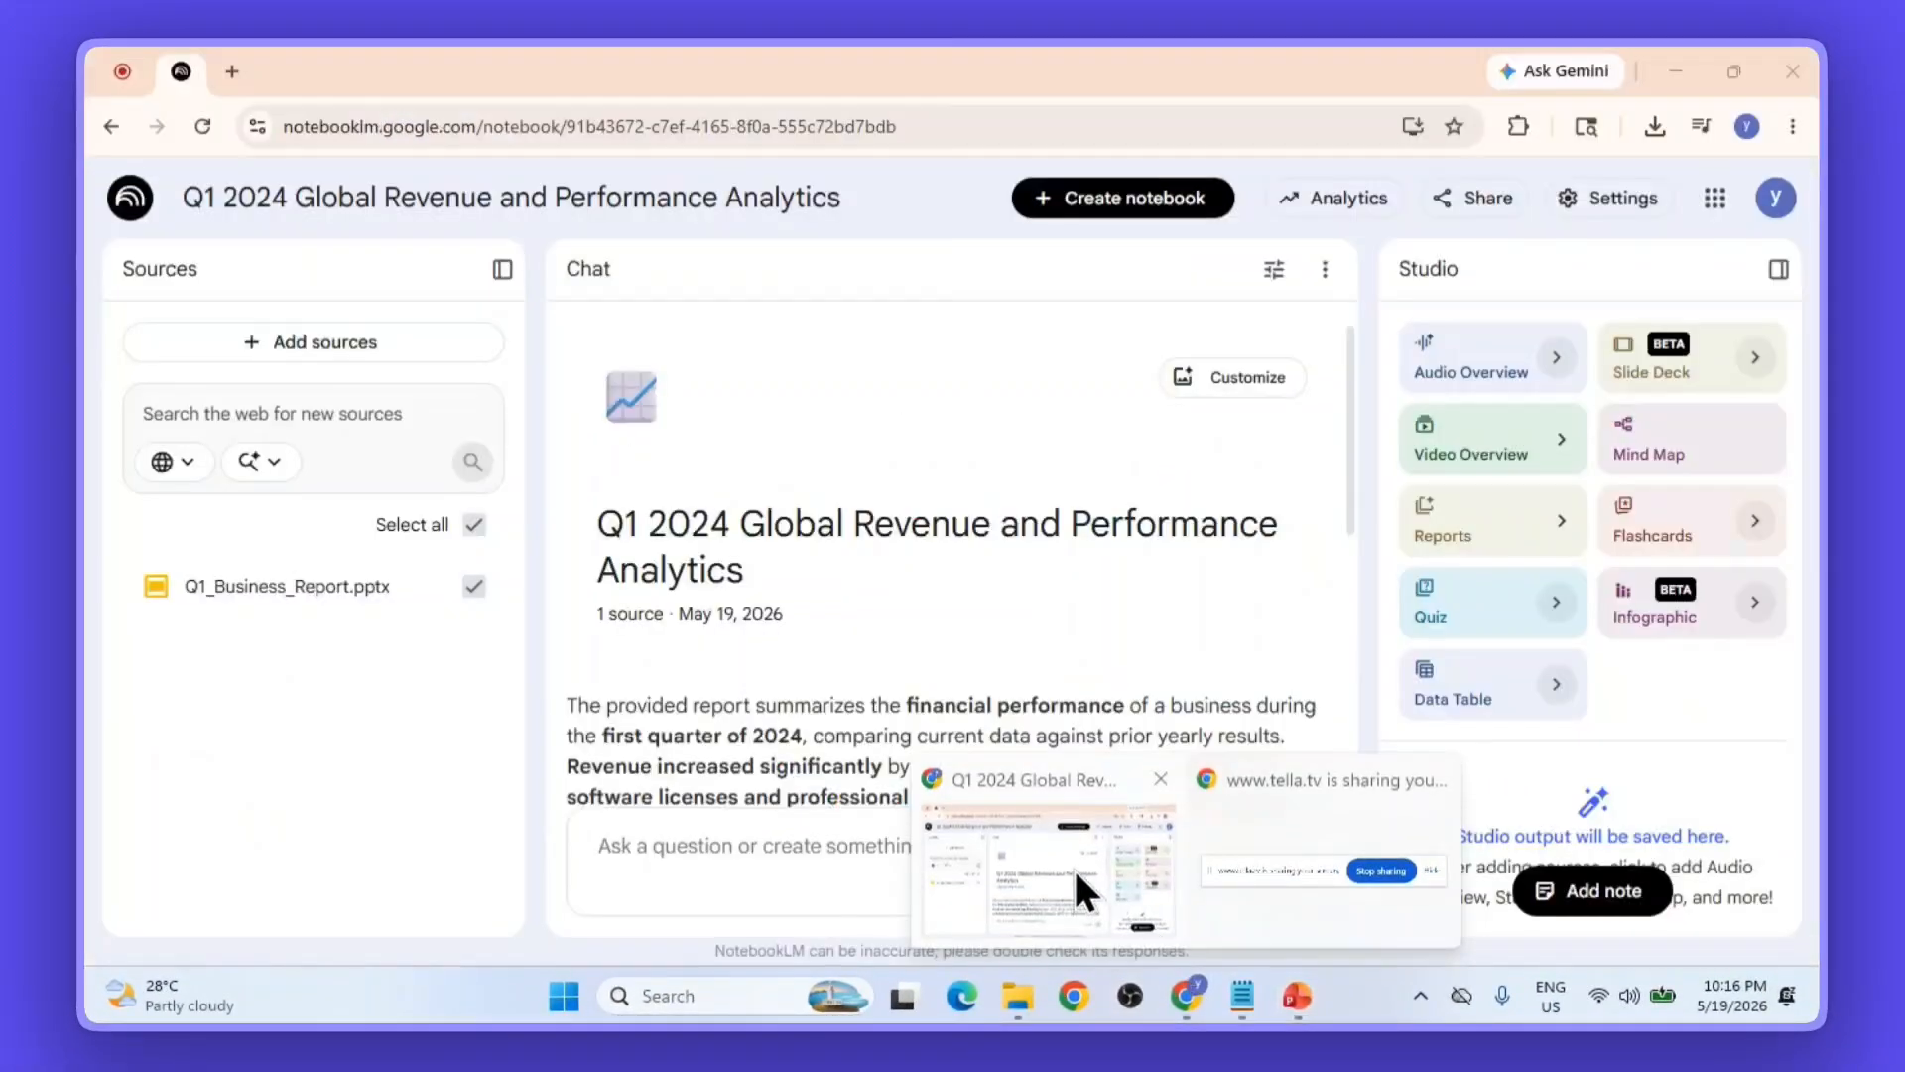
click(1073, 866)
text(What was North America's Q1 achievement?)
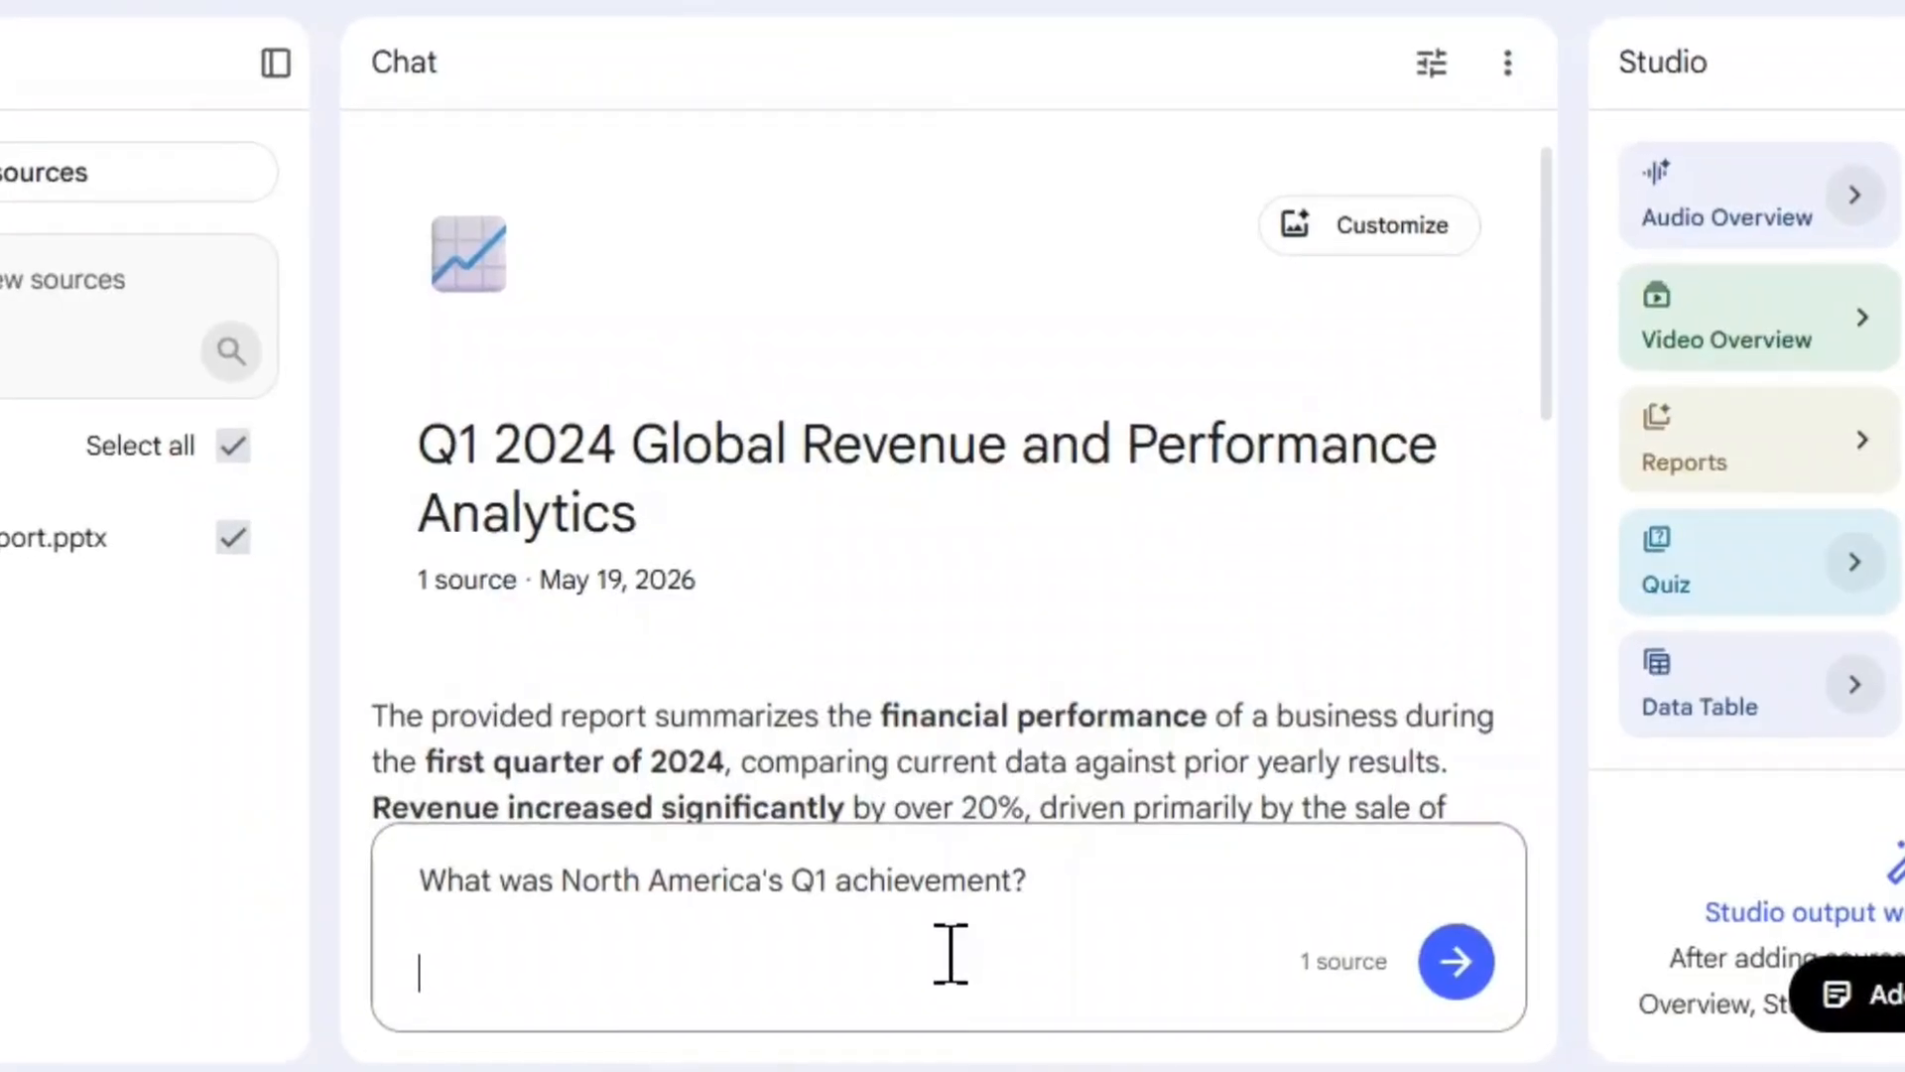
click(1455, 980)
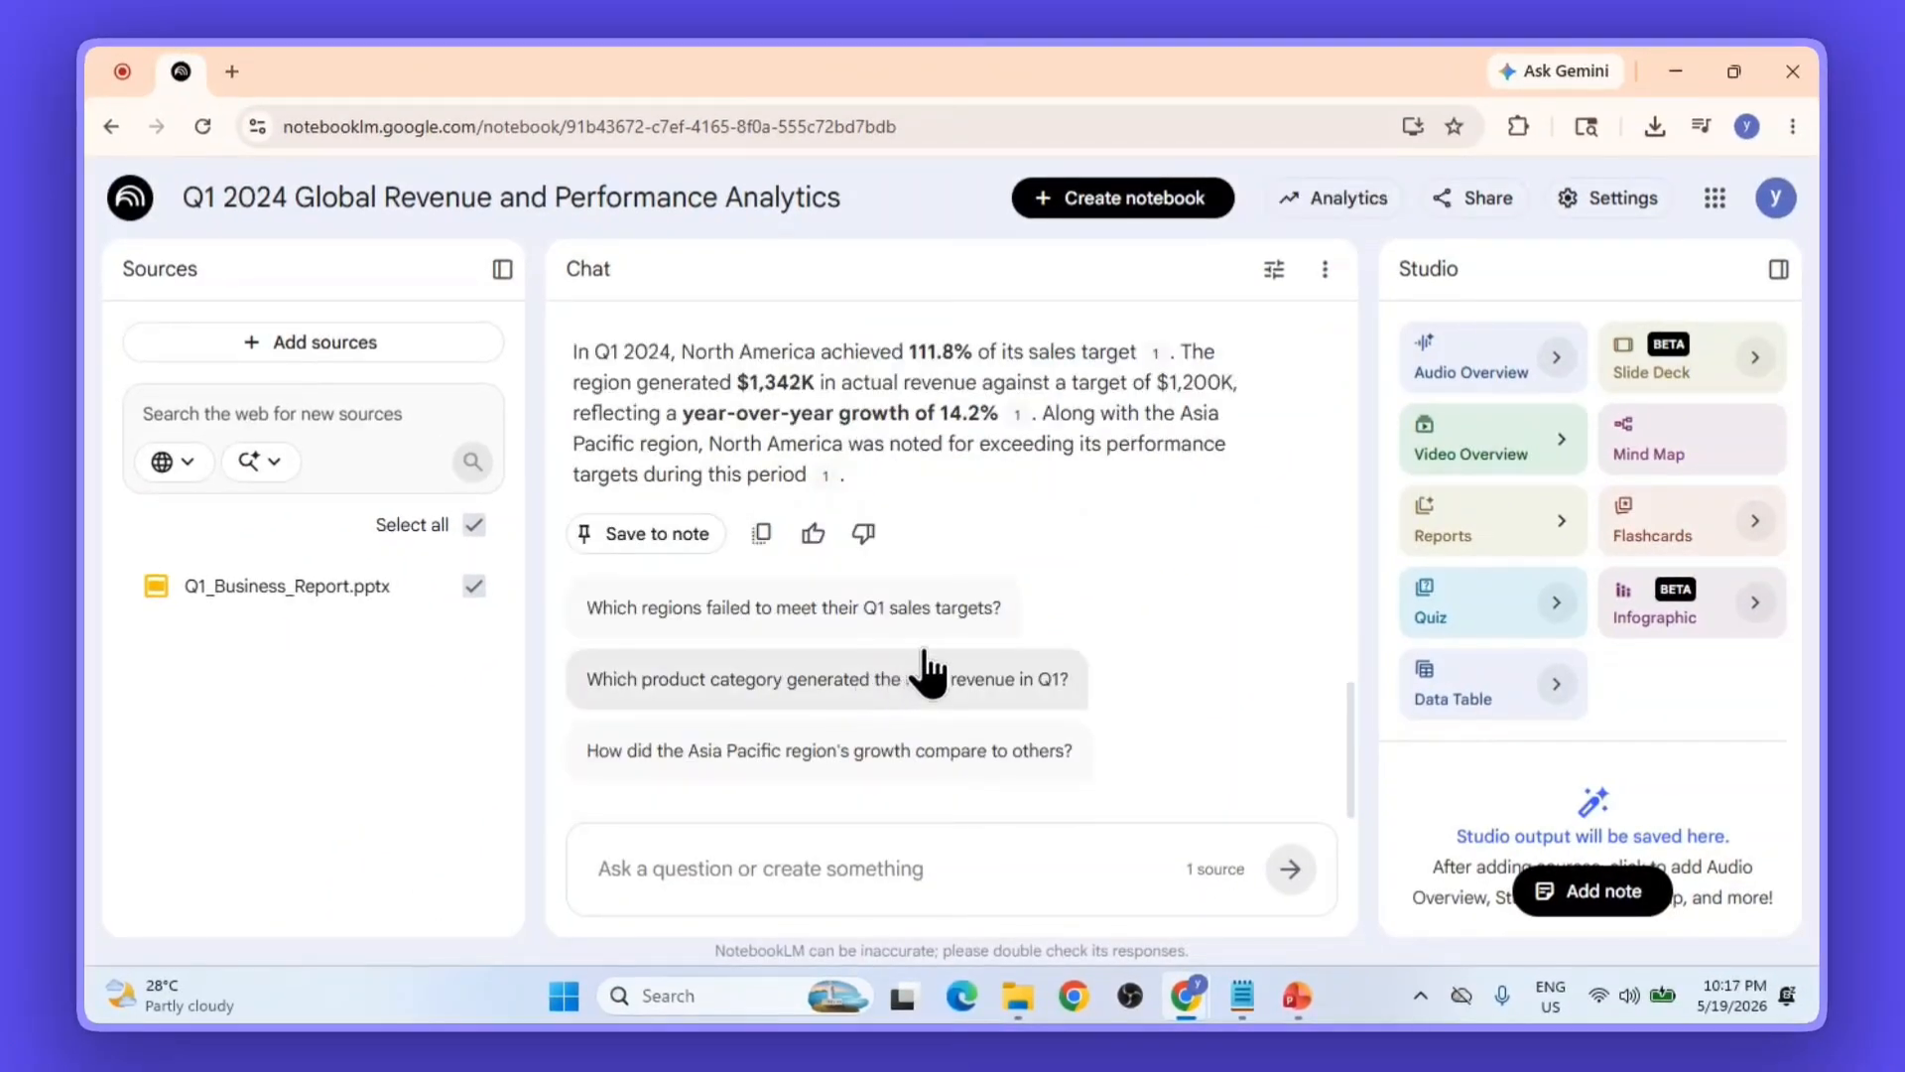
Step: Open the citation after the year-over-year growth figure, examine the cited source text, and return to the source list
scroll(1009, 585, up, 2)
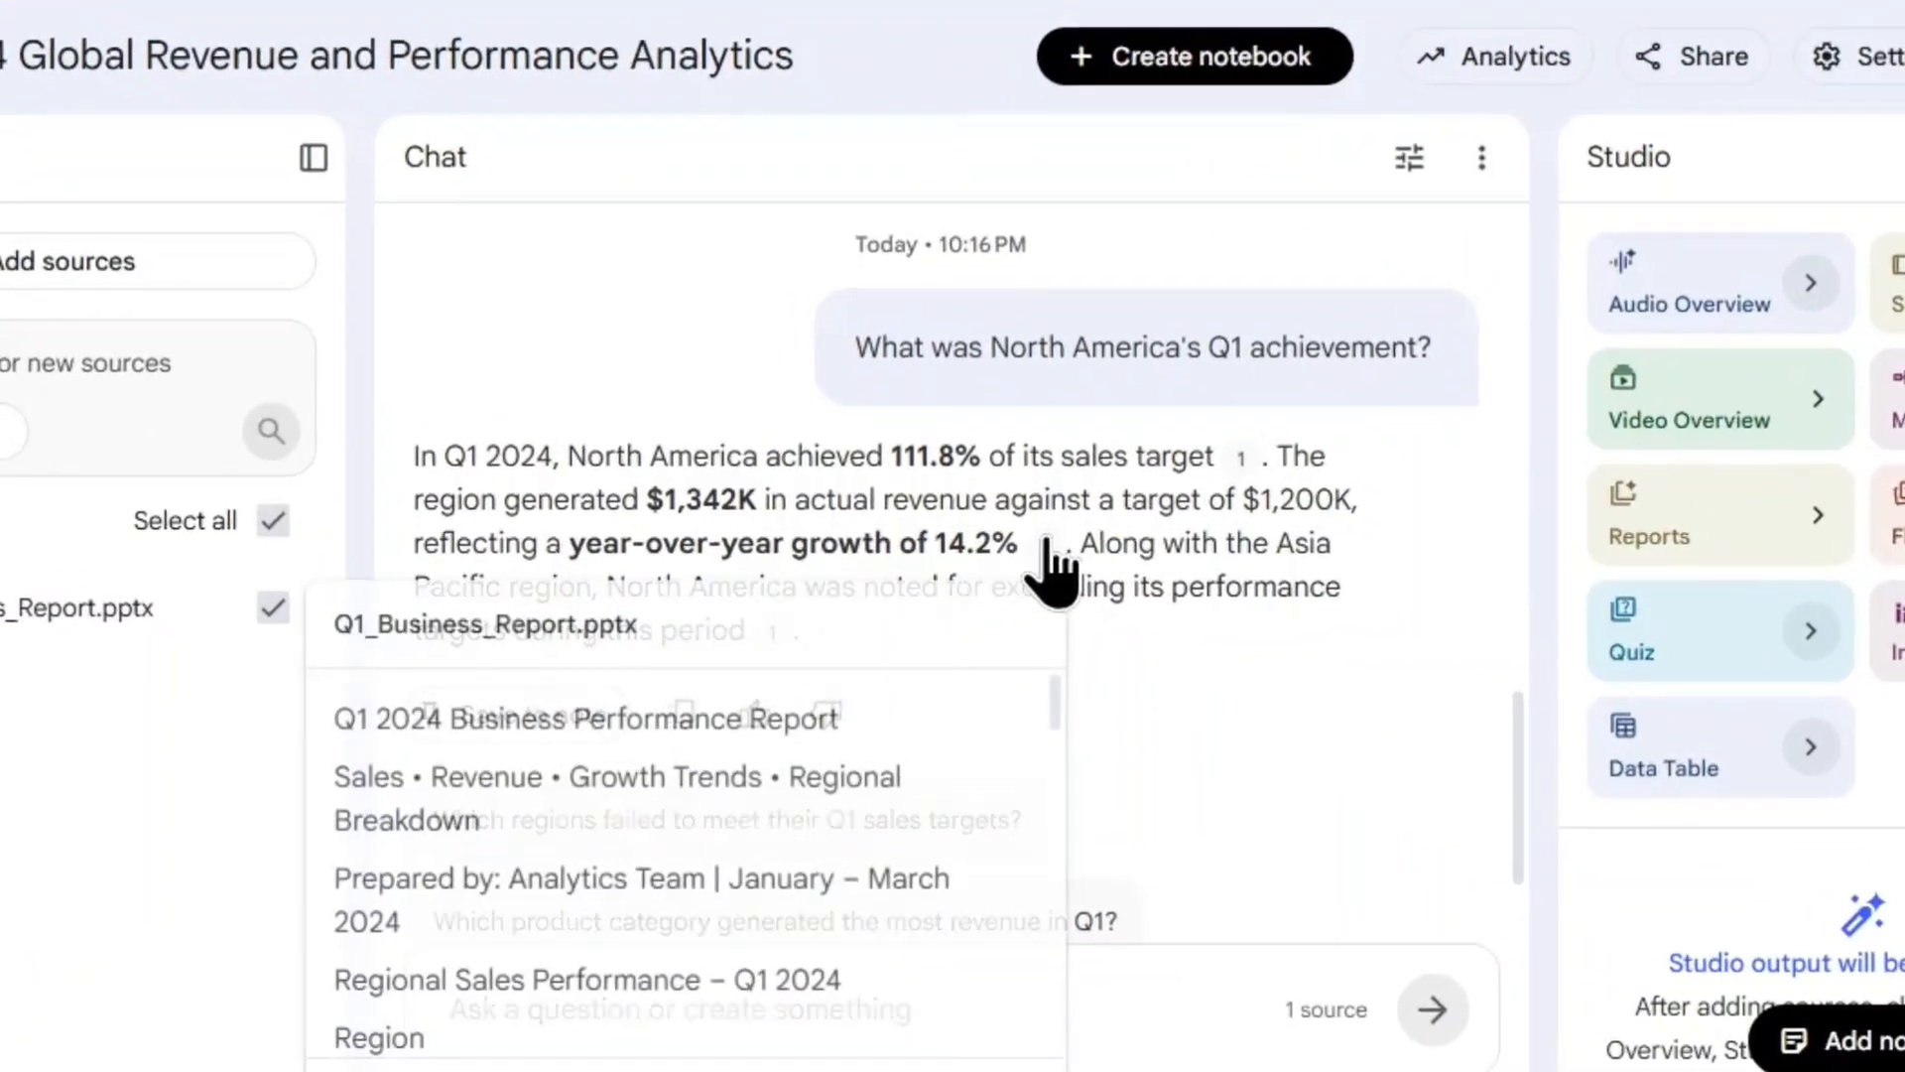
click(1017, 541)
scroll(210, 640, down, 15)
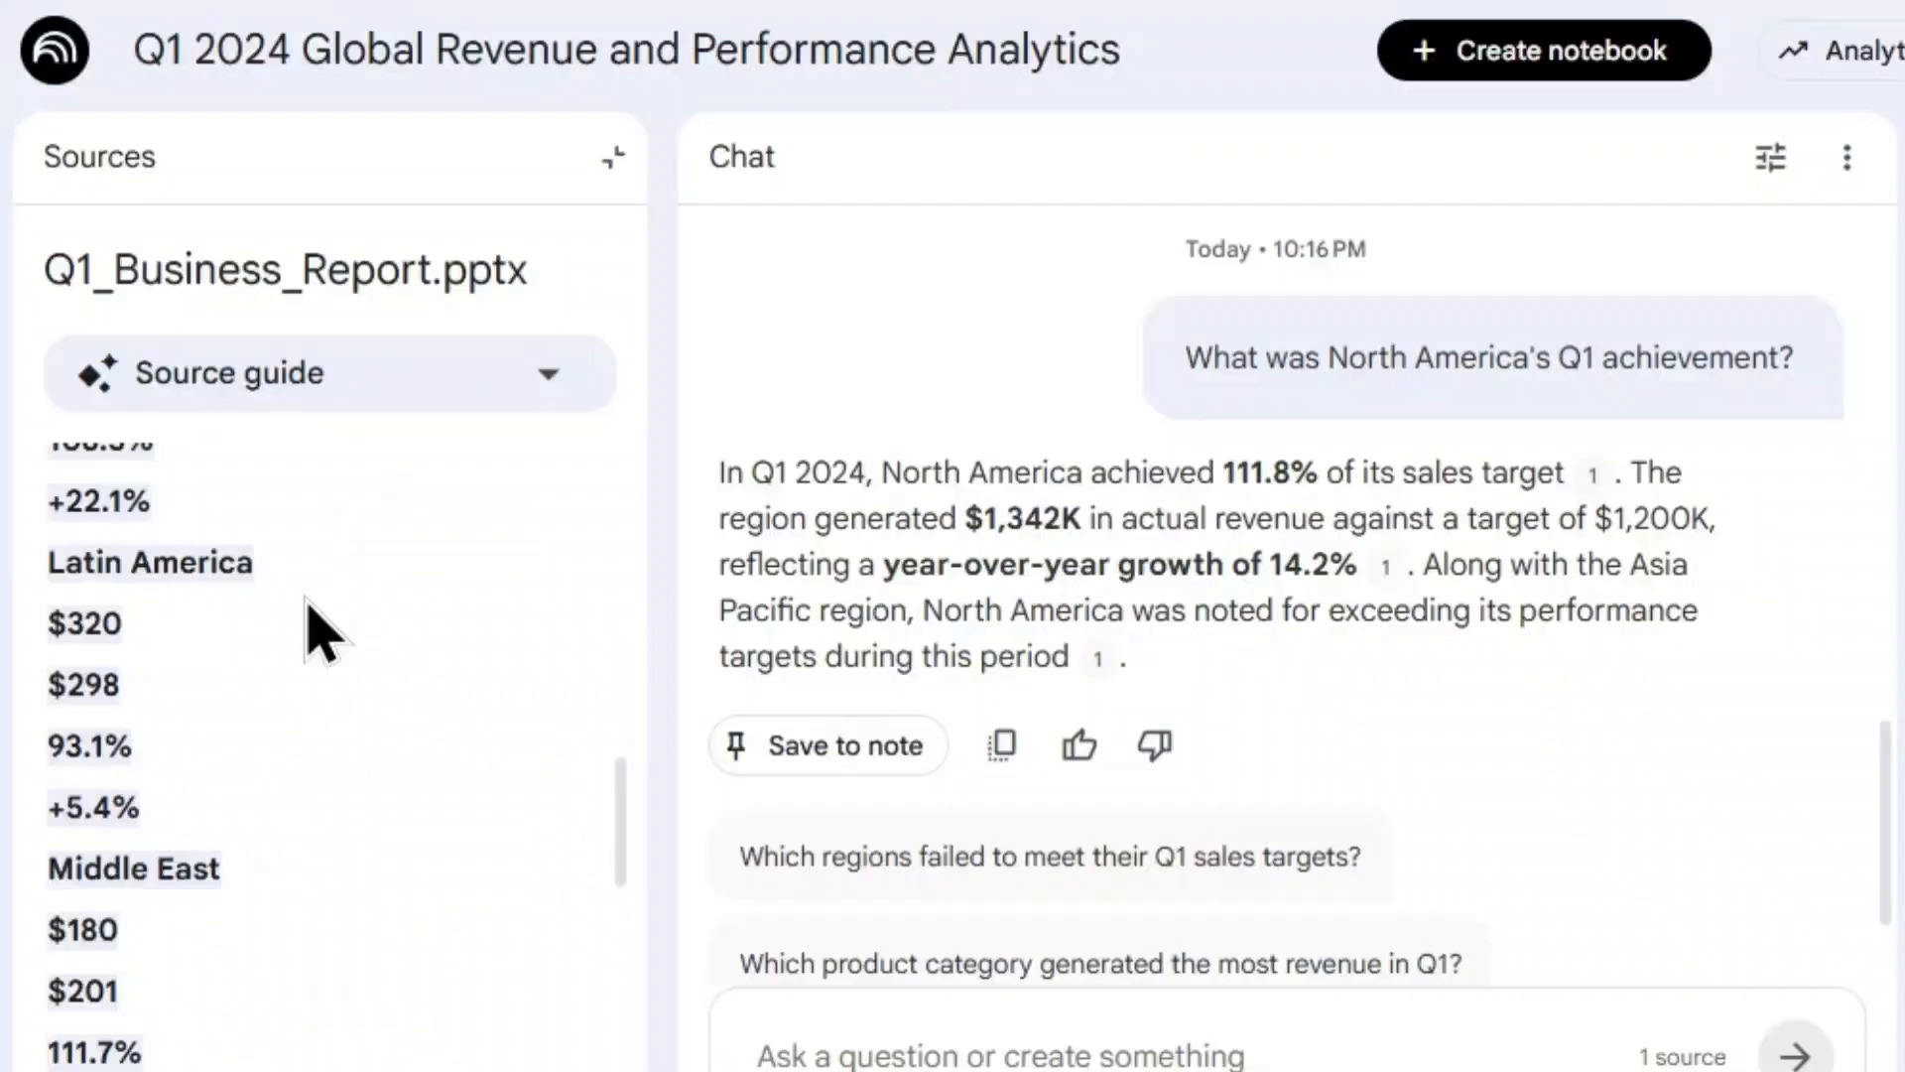
scroll(310, 607, down, 9)
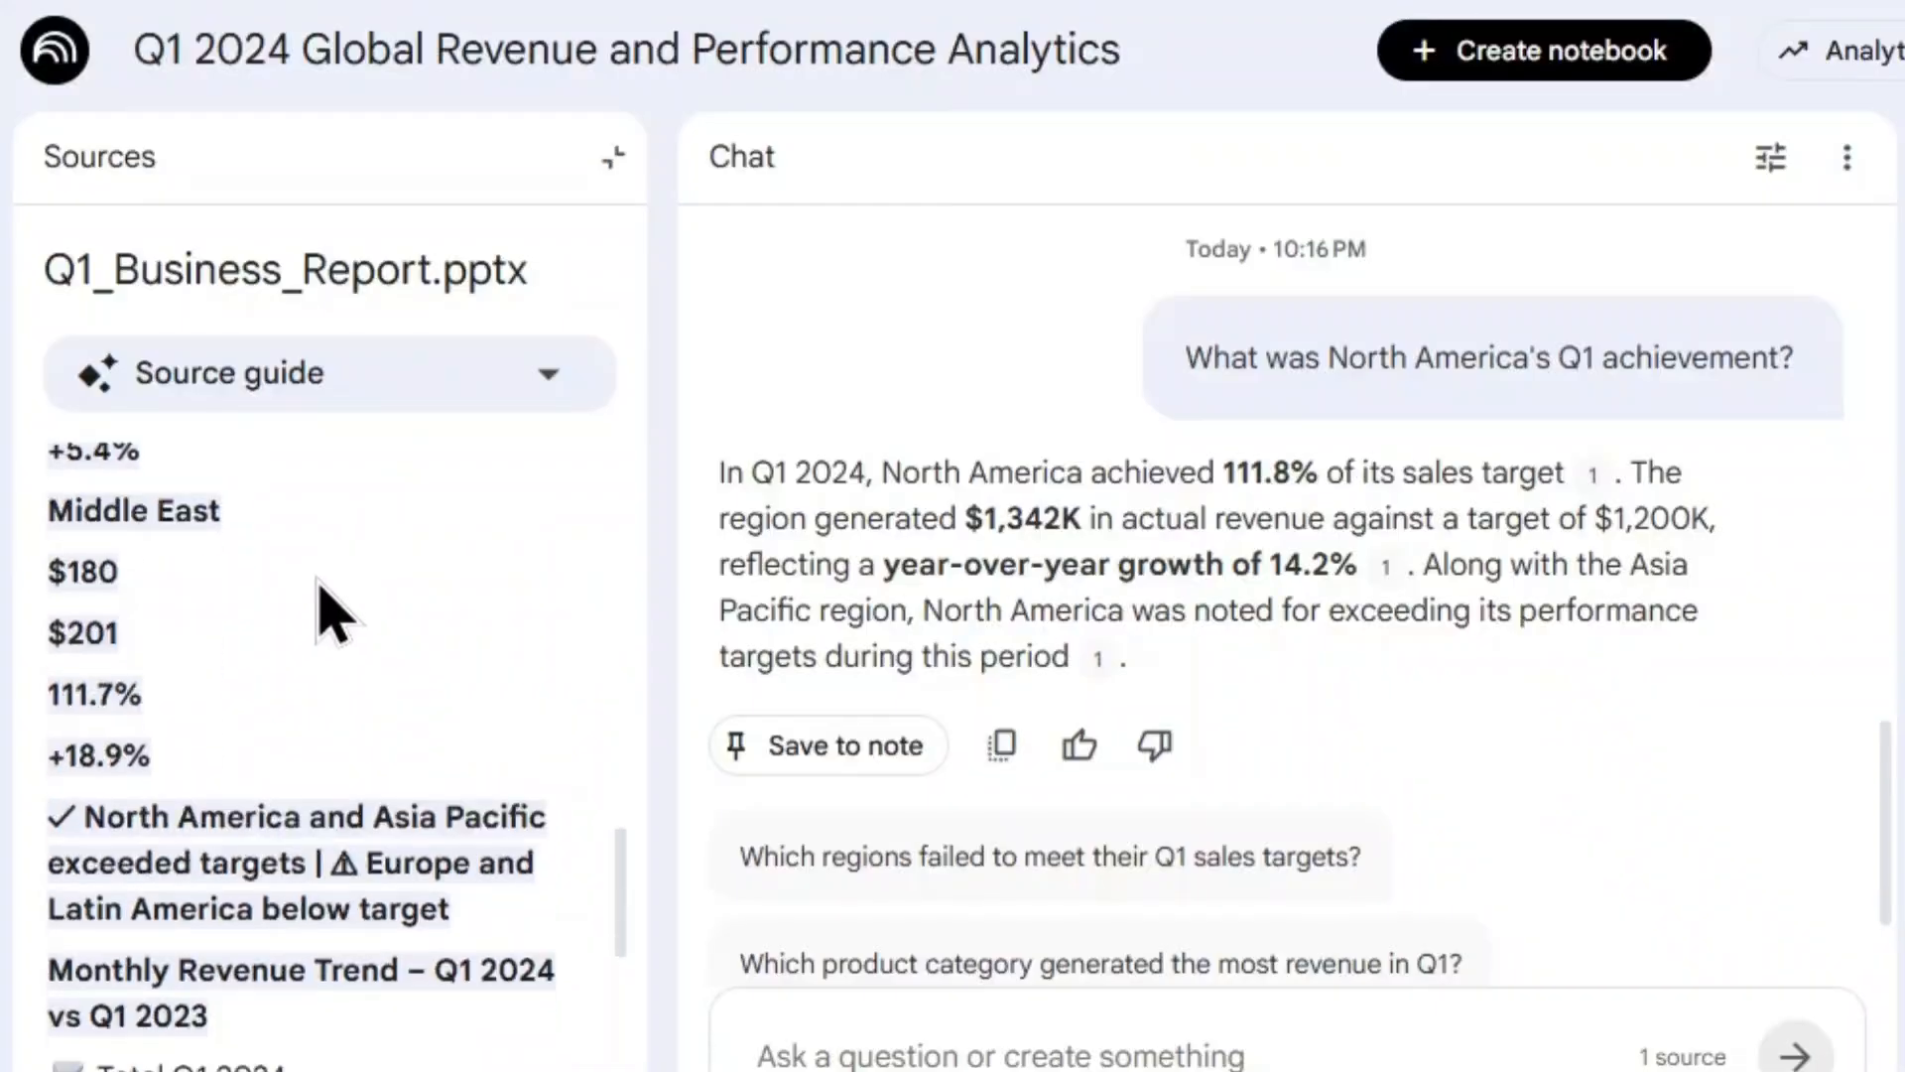
scroll(318, 595, up, 8)
scroll(331, 609, up, 6)
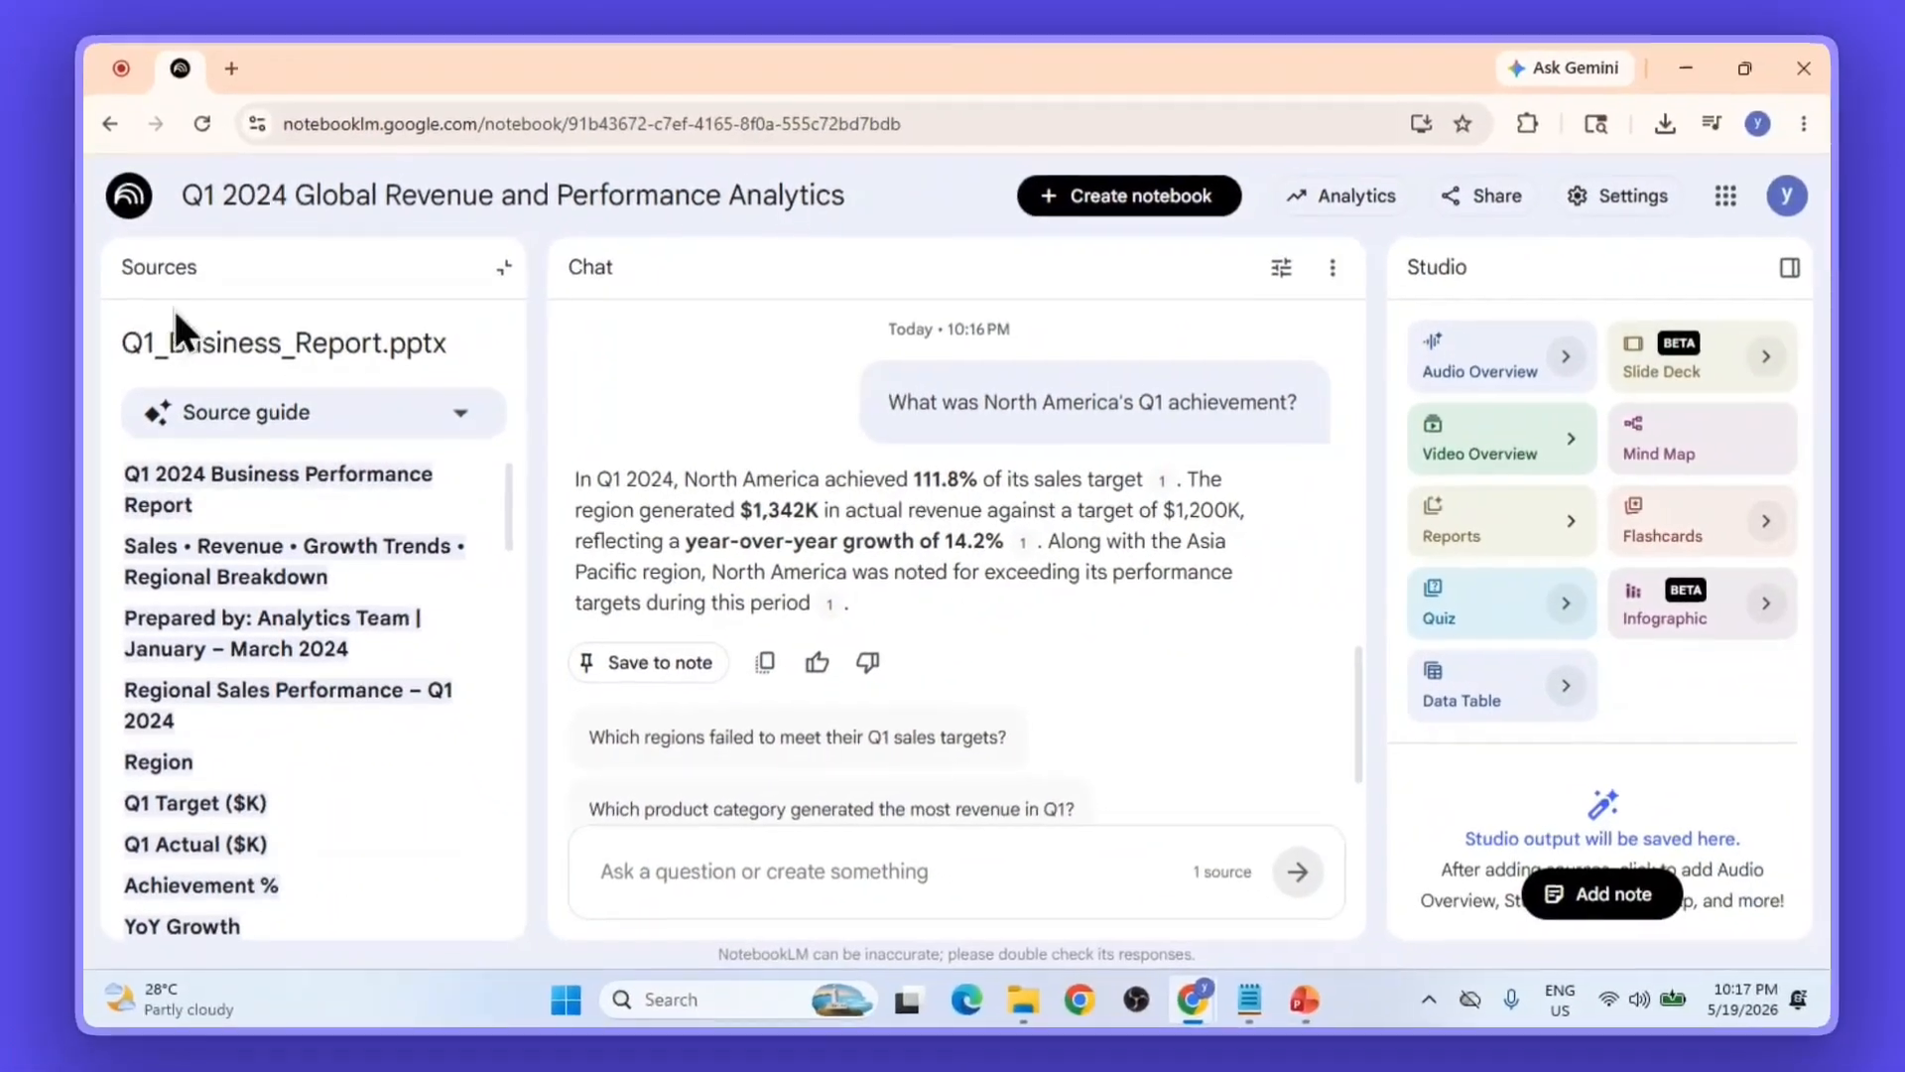
click(161, 267)
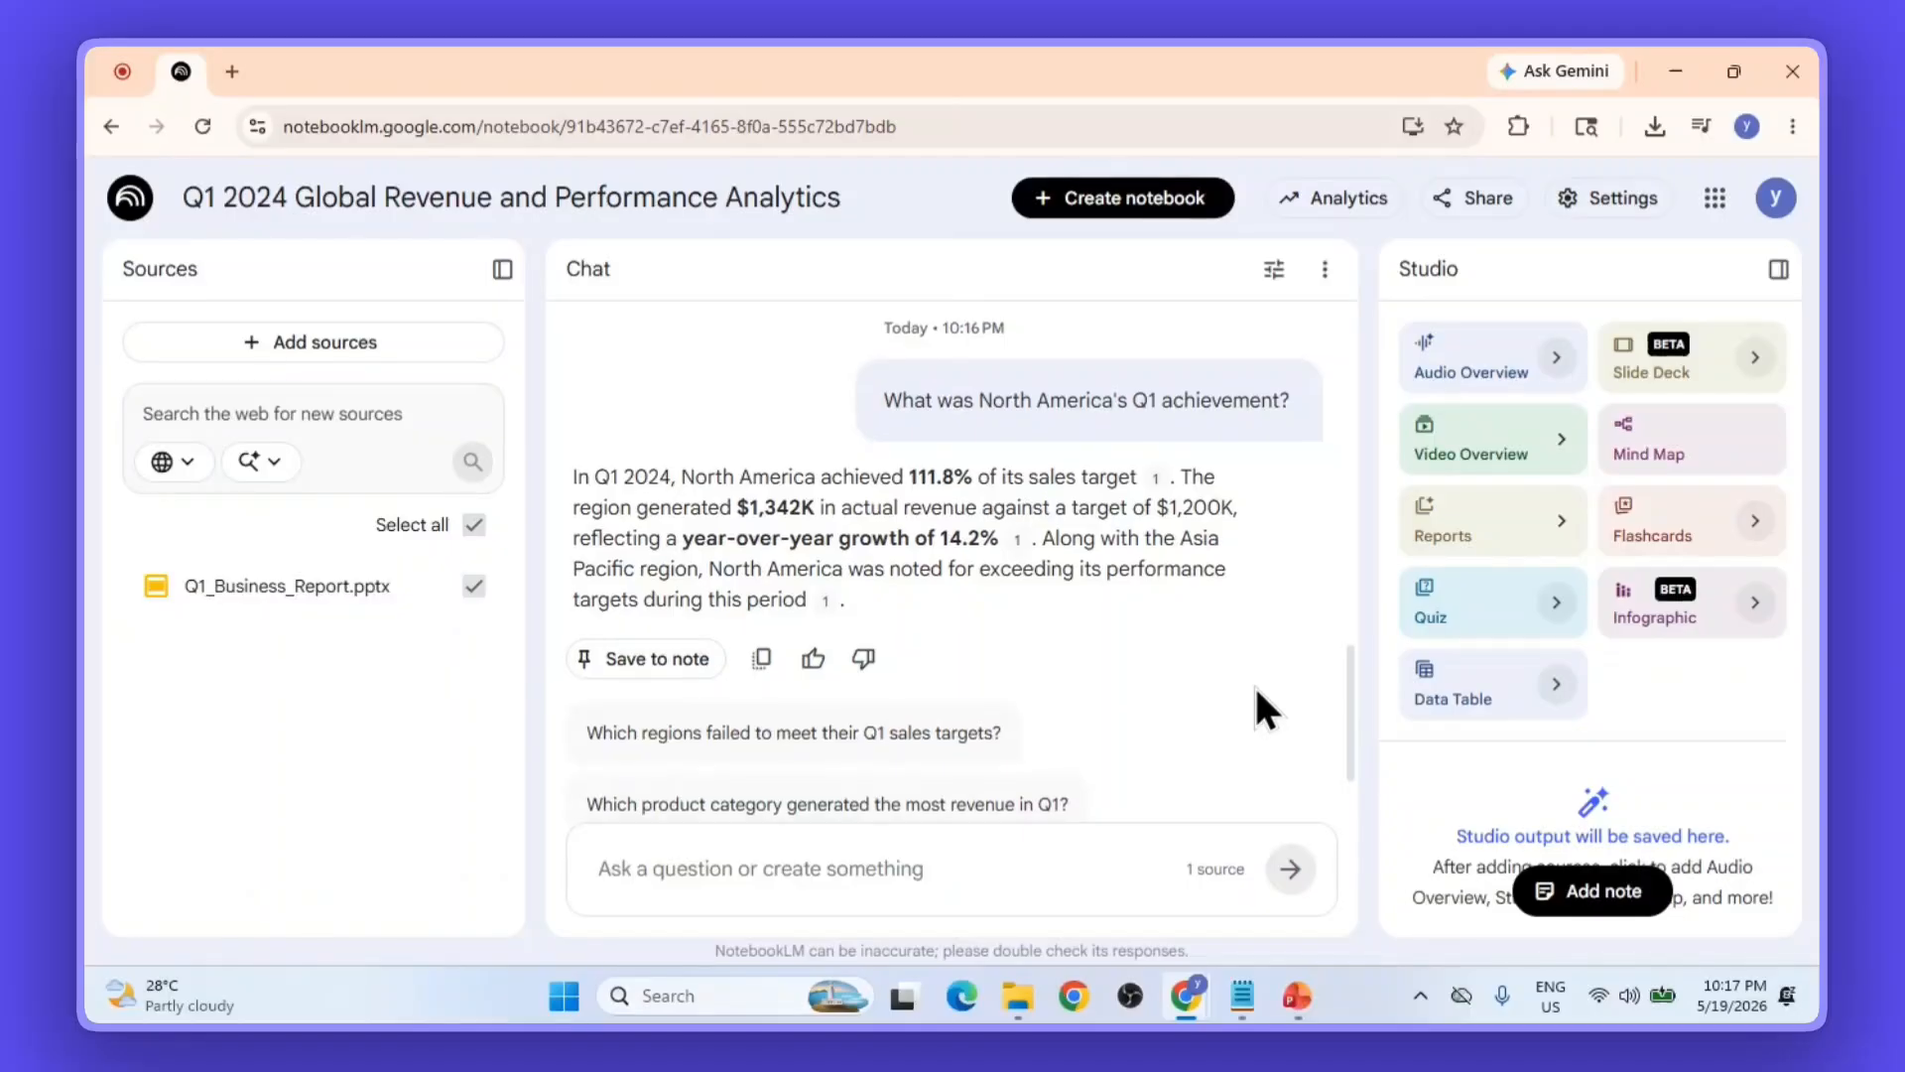
scroll(1254, 683, down, 2)
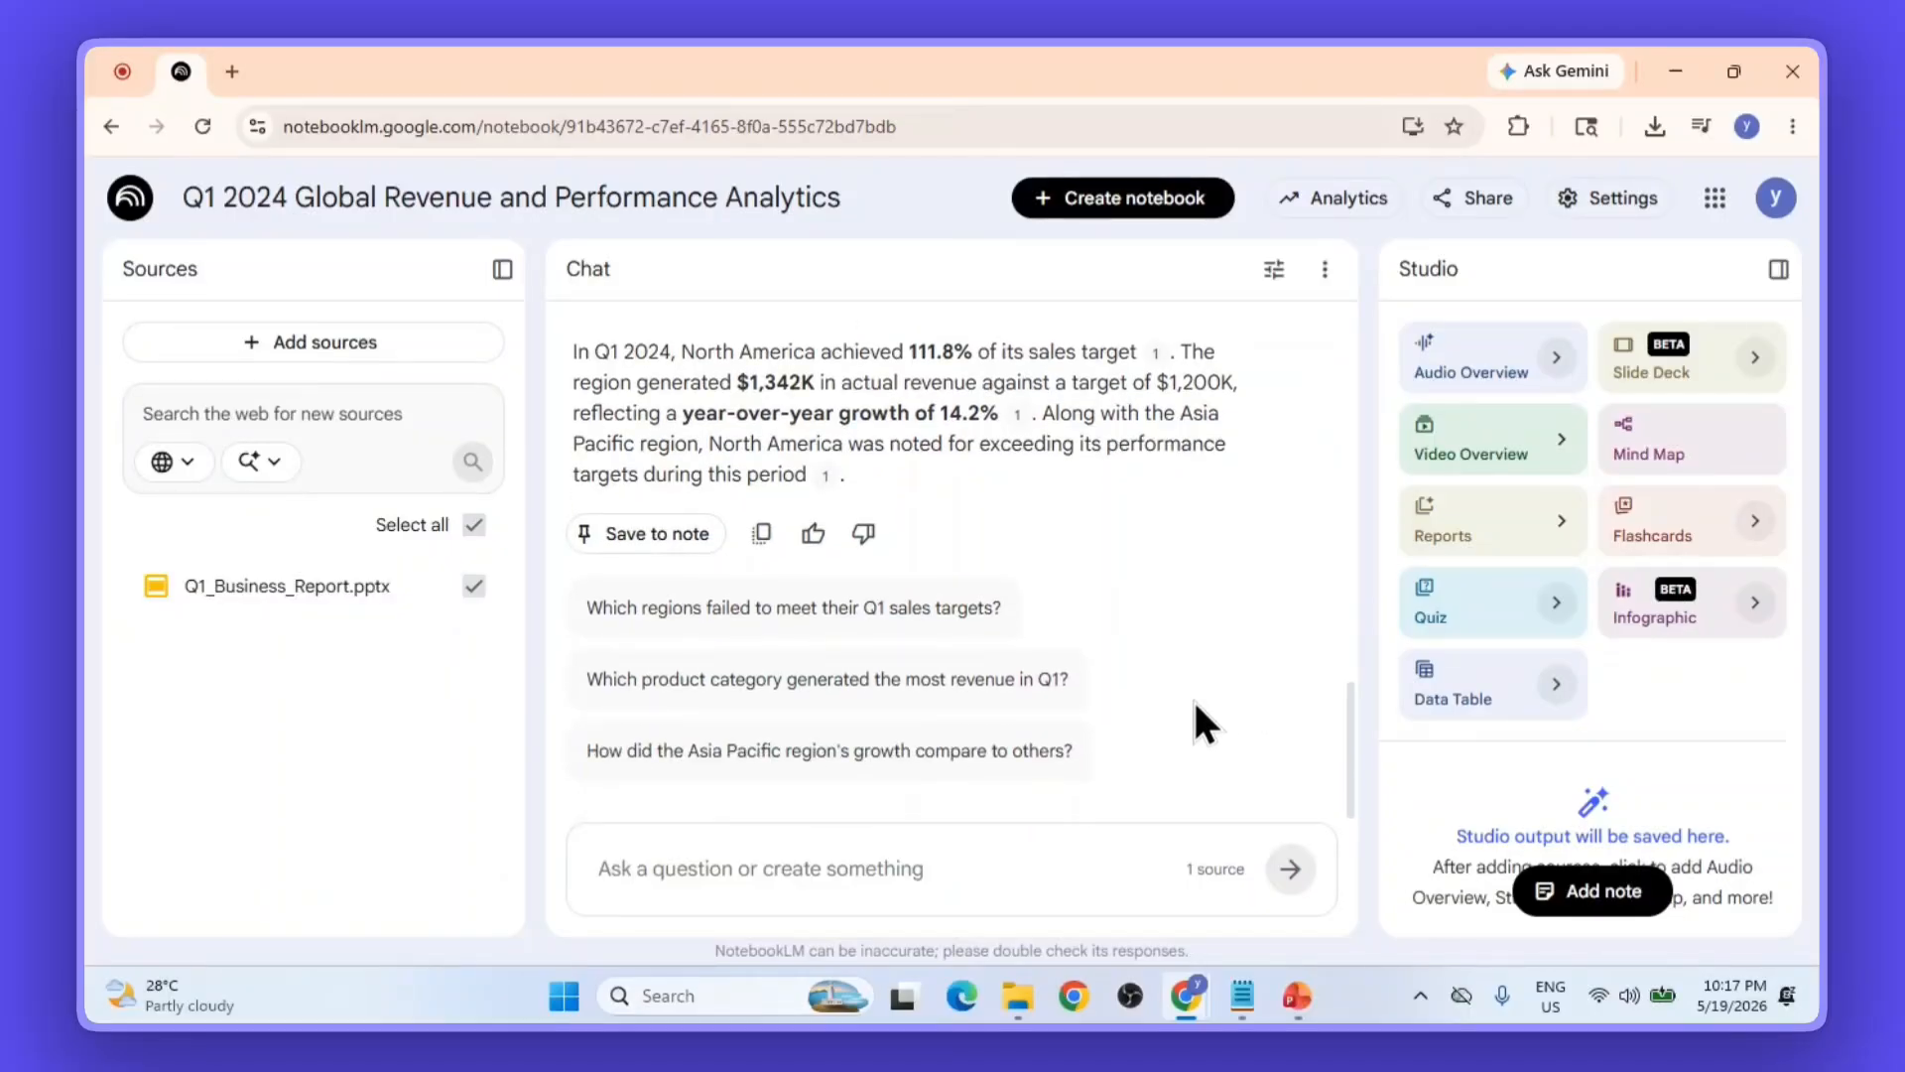
scroll(1195, 660, up, 2)
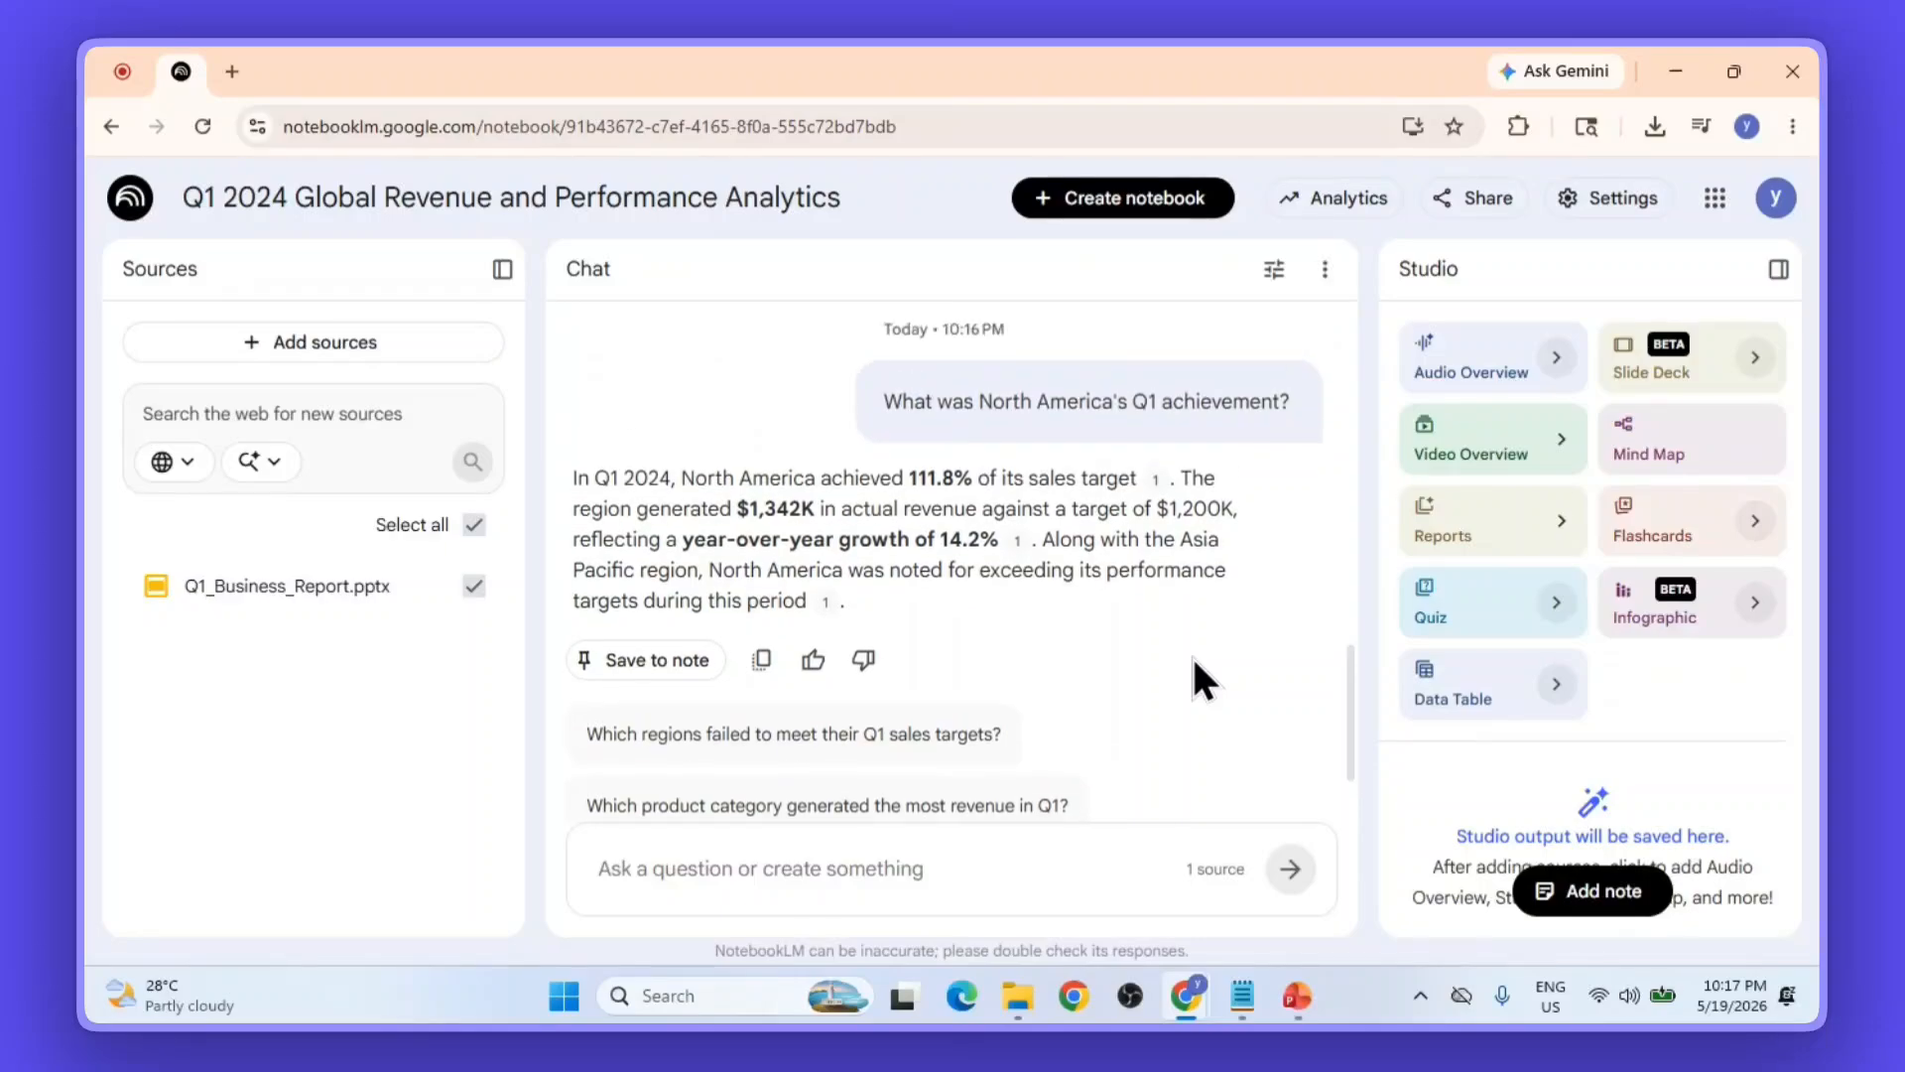
scroll(1195, 658, down, 2)
Step: Switch to PowerPoint and review the title, revenue trend, regional sales and product category slides
click(1297, 996)
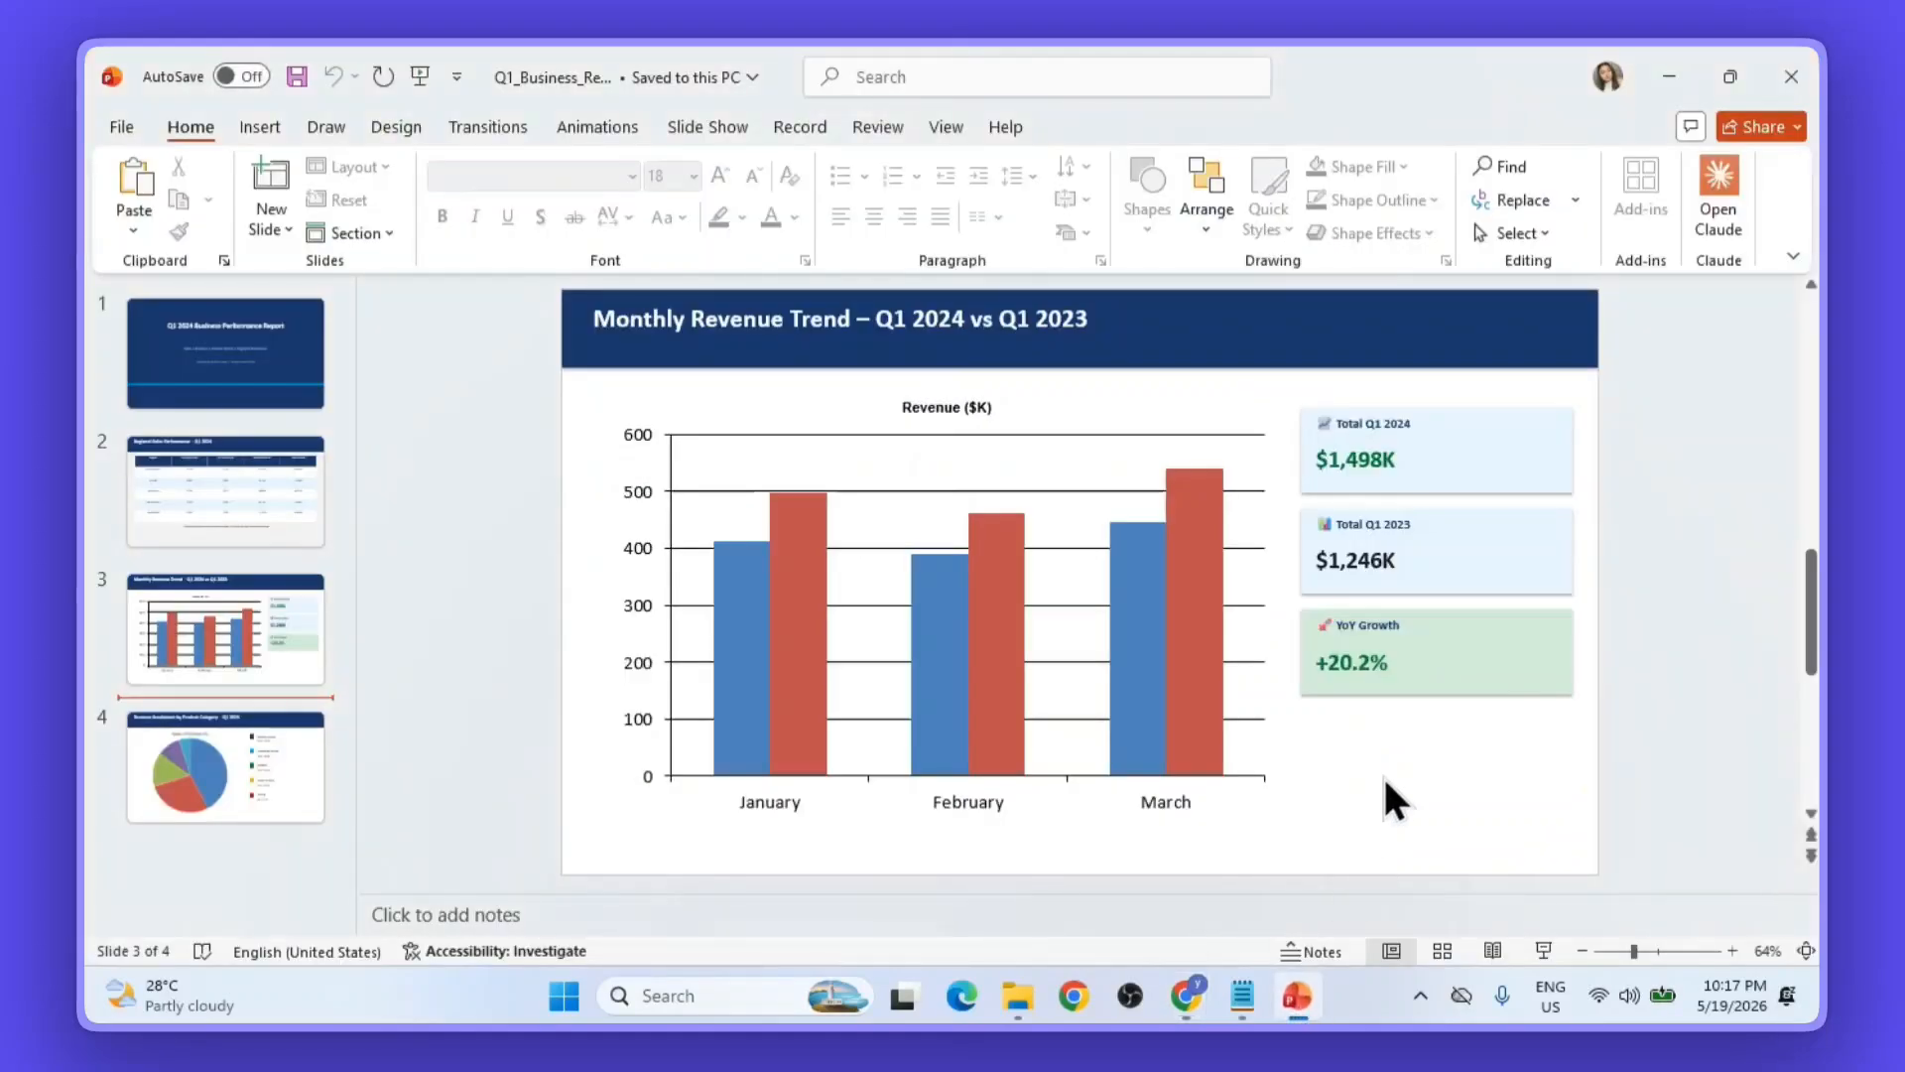
click(247, 355)
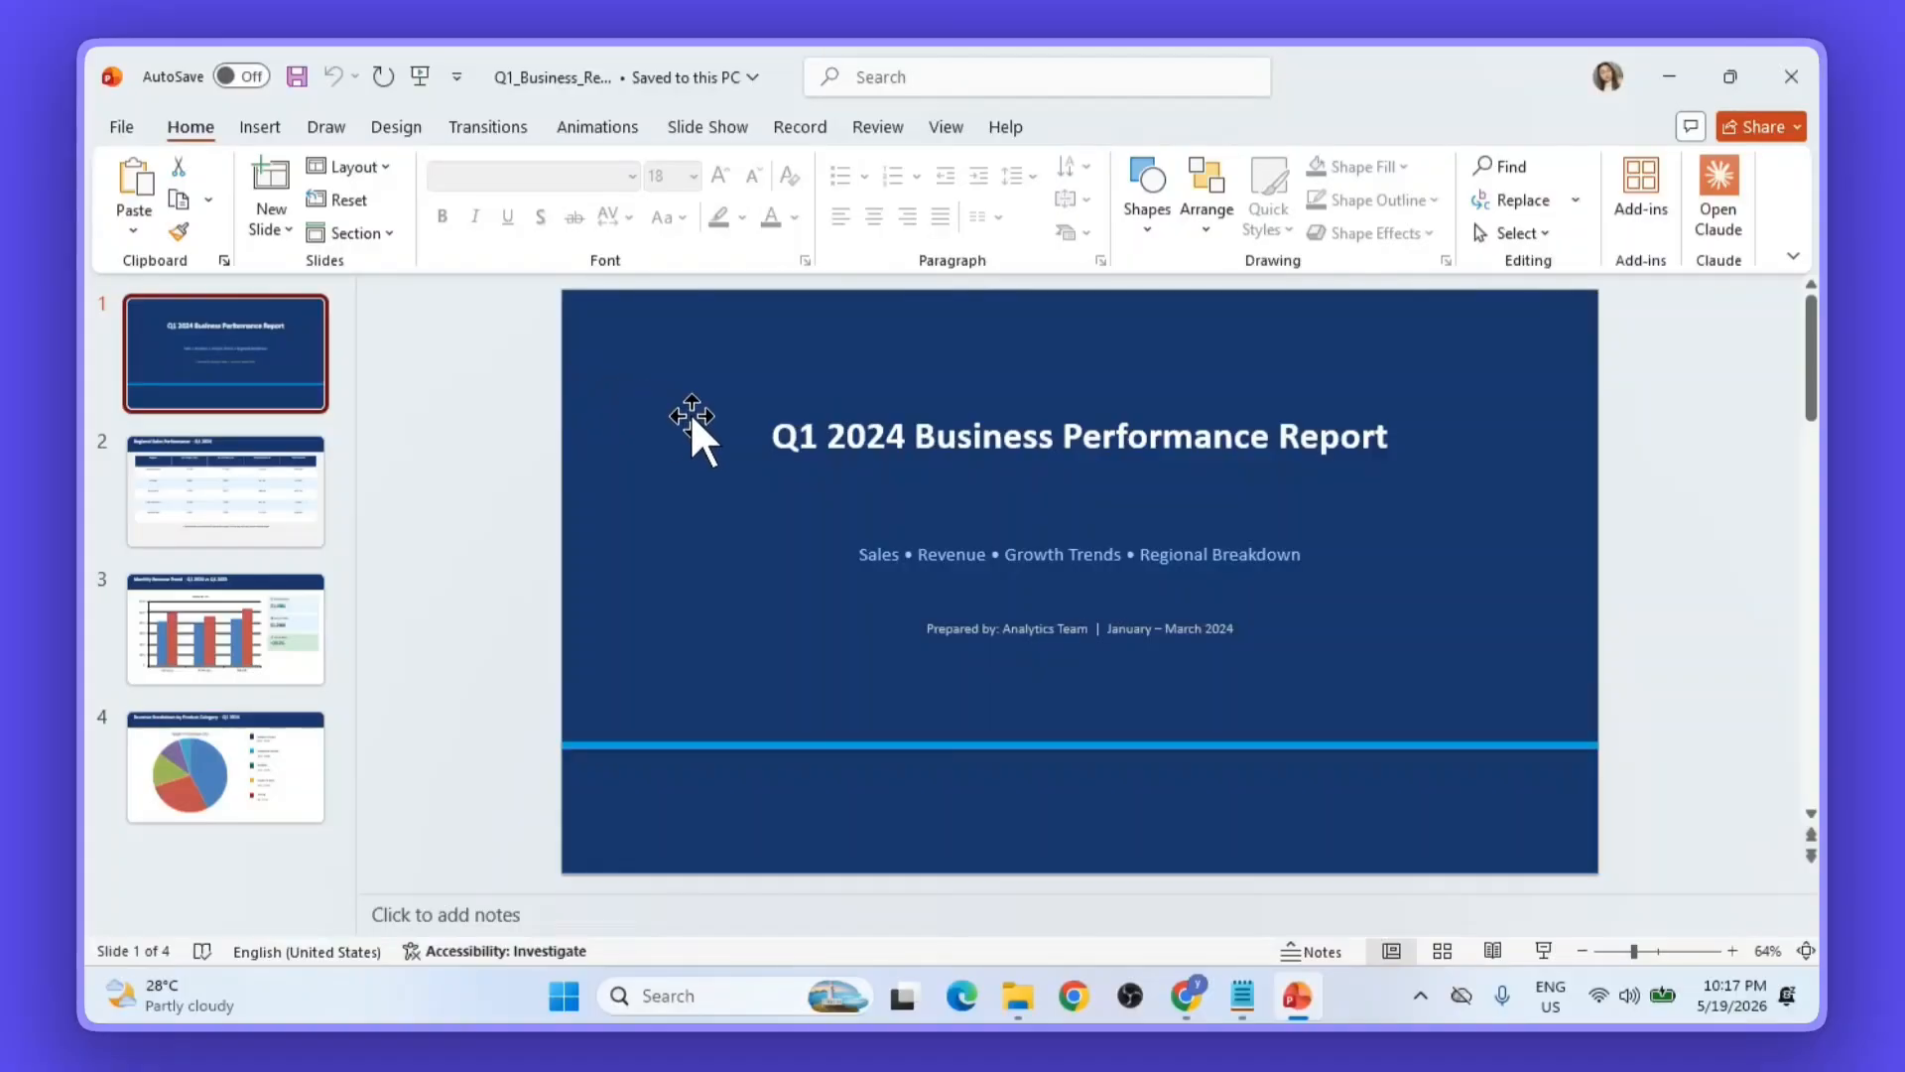
click(266, 615)
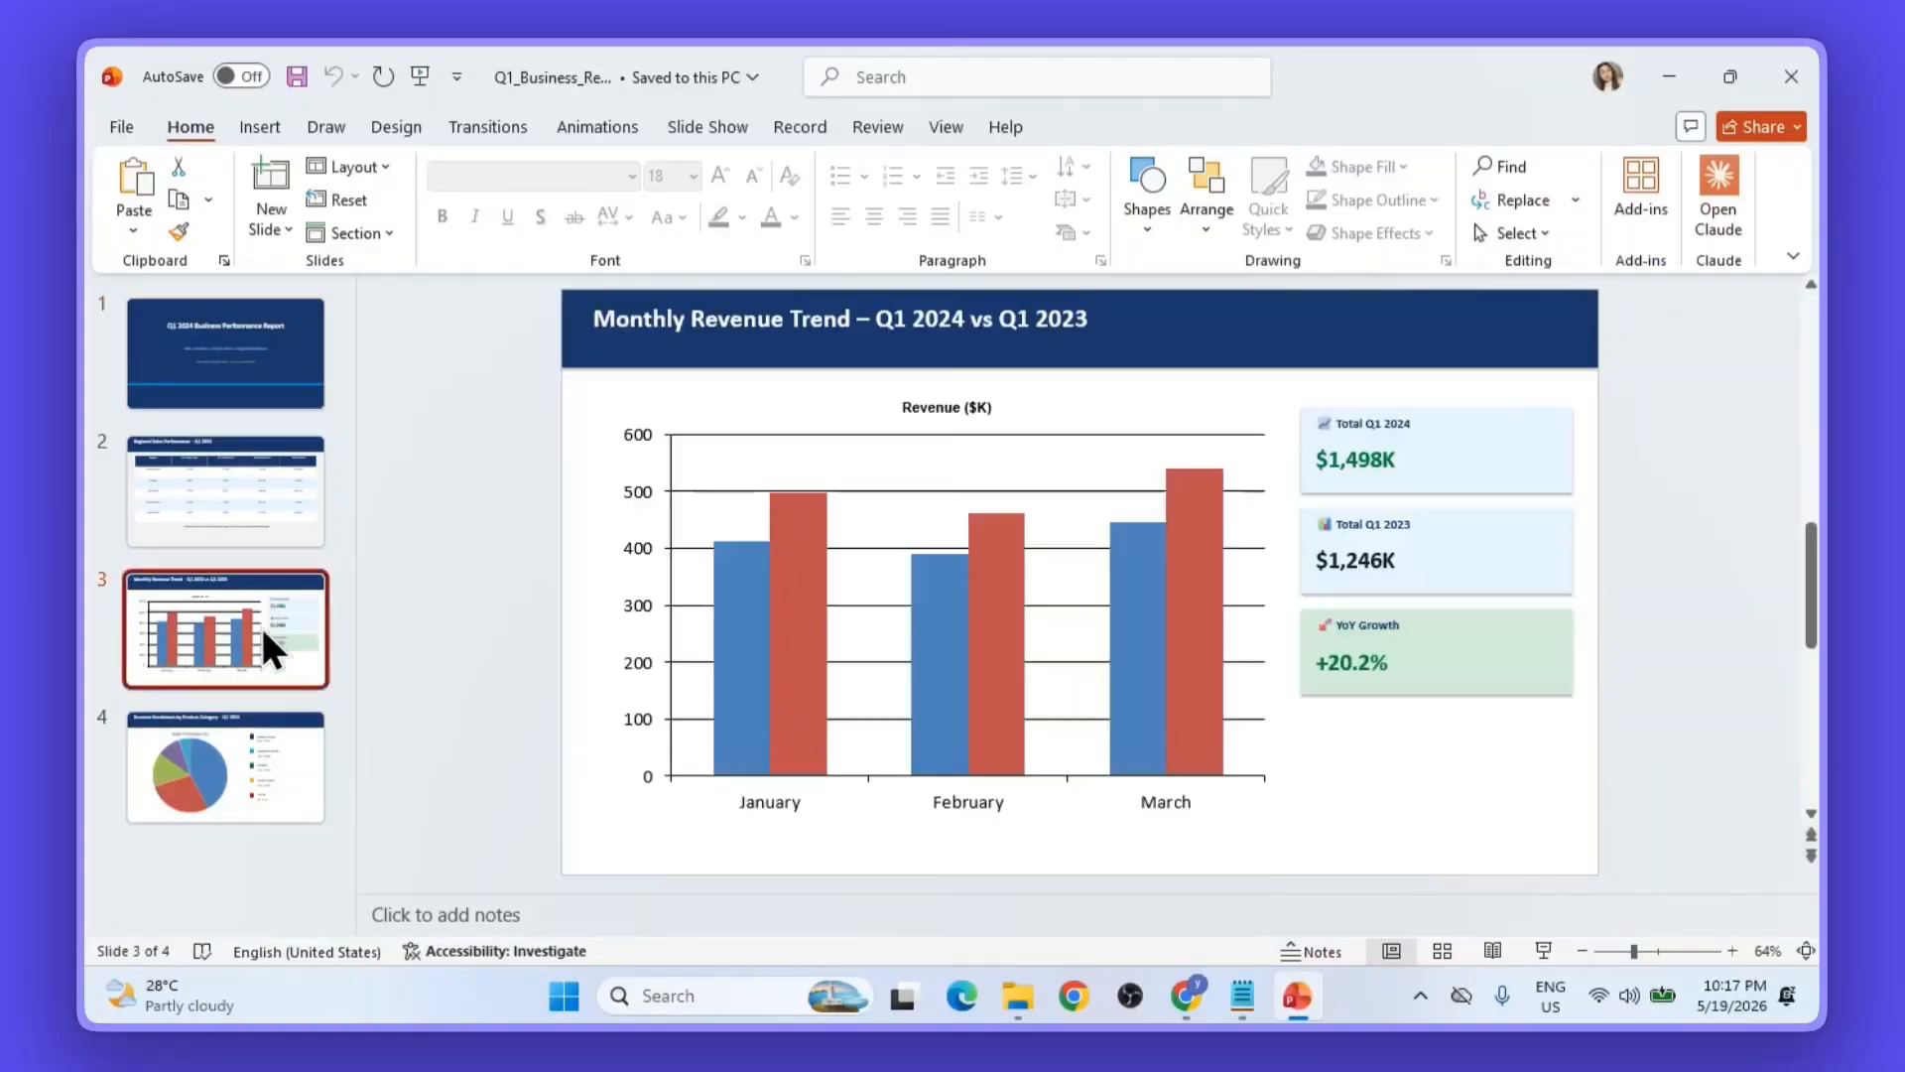
click(252, 498)
click(252, 723)
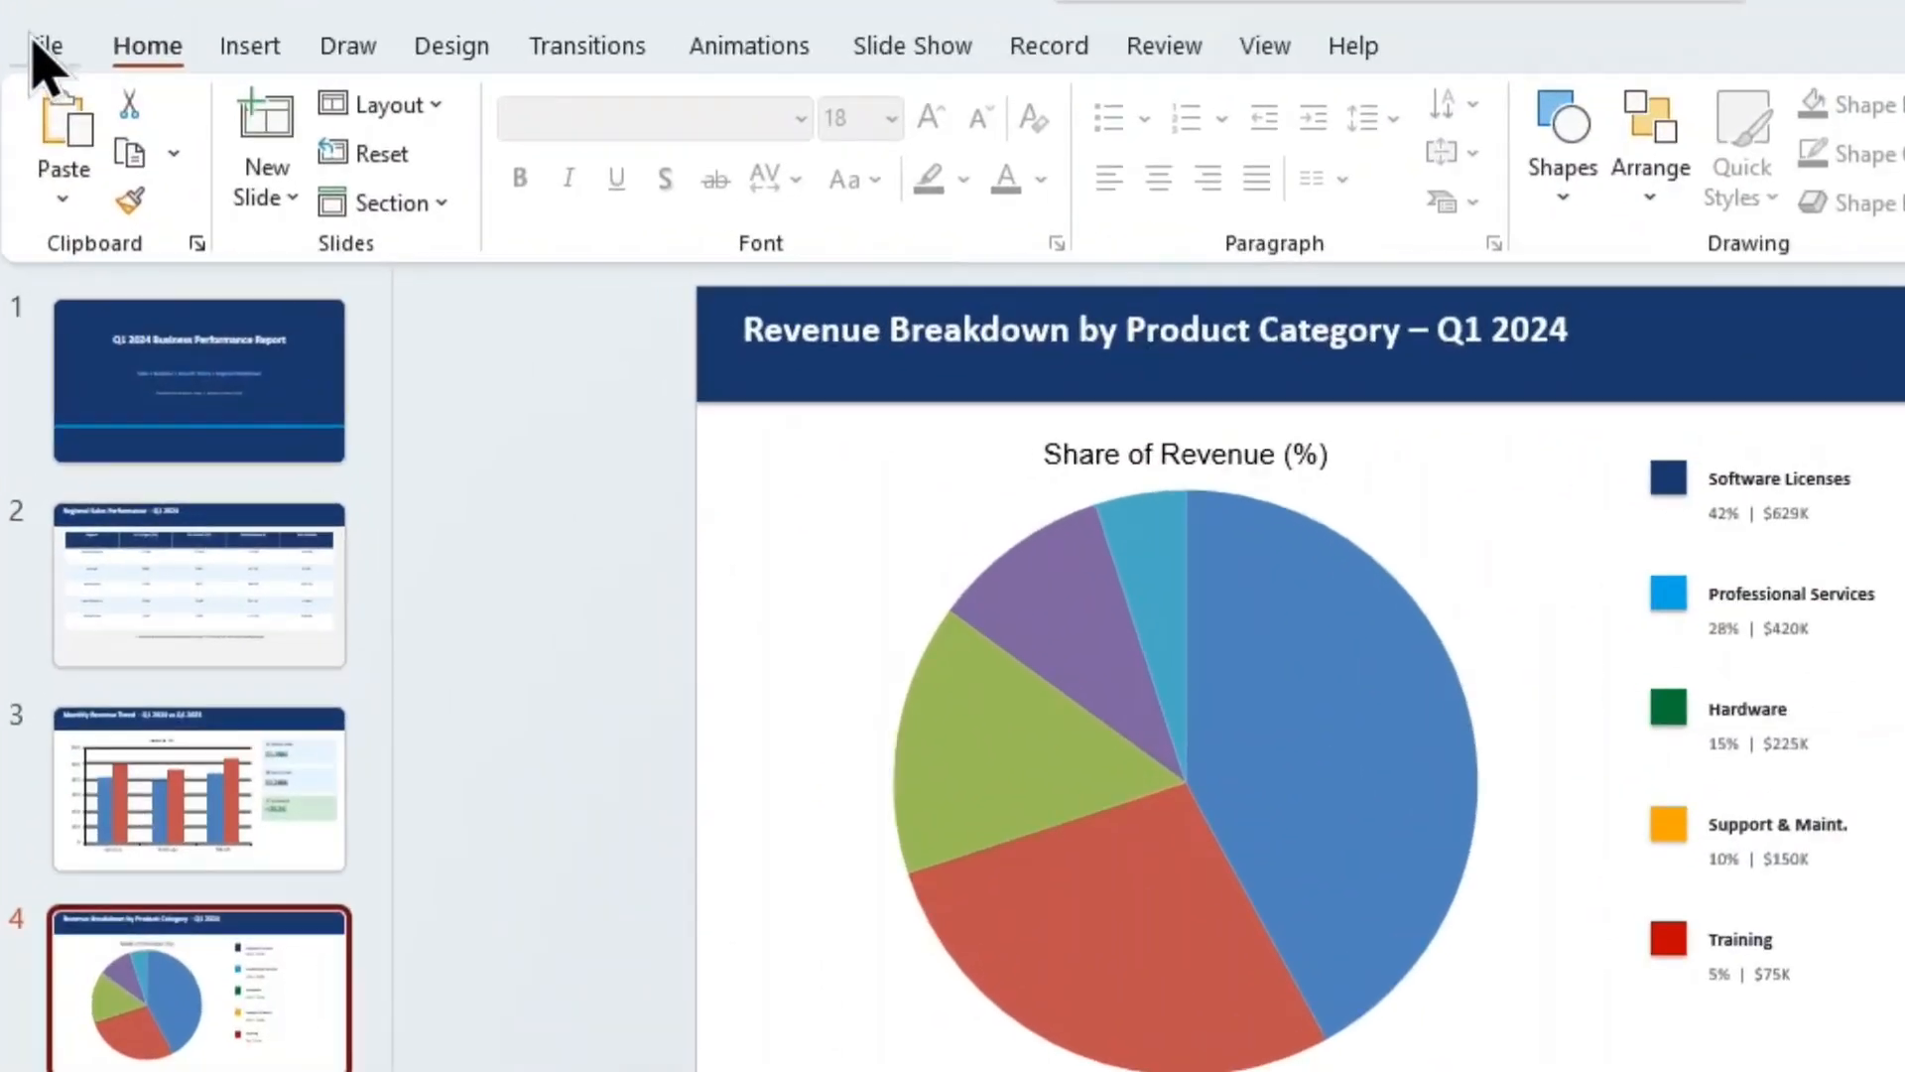
Step: Export the presentation to Downloads as a PDF named Q1_Business_Report with standard optimization
click(121, 127)
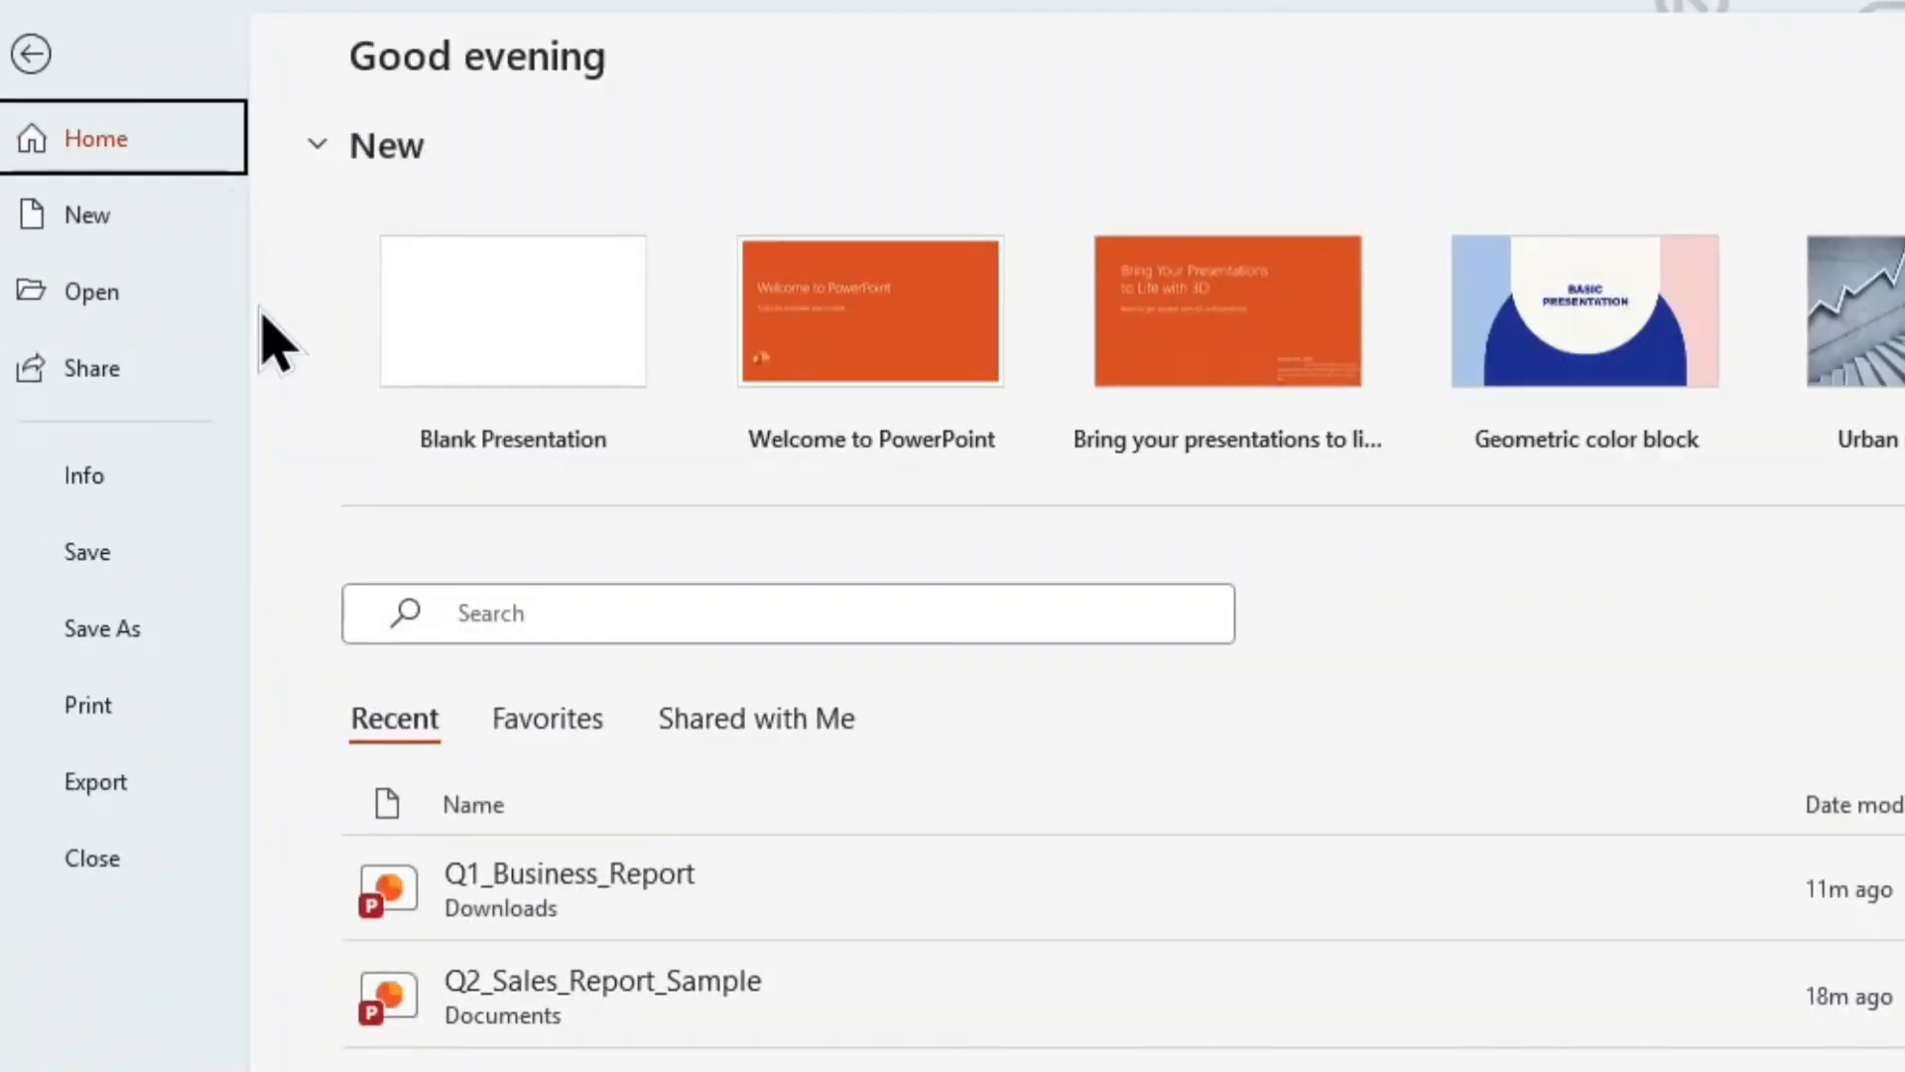
click(151, 791)
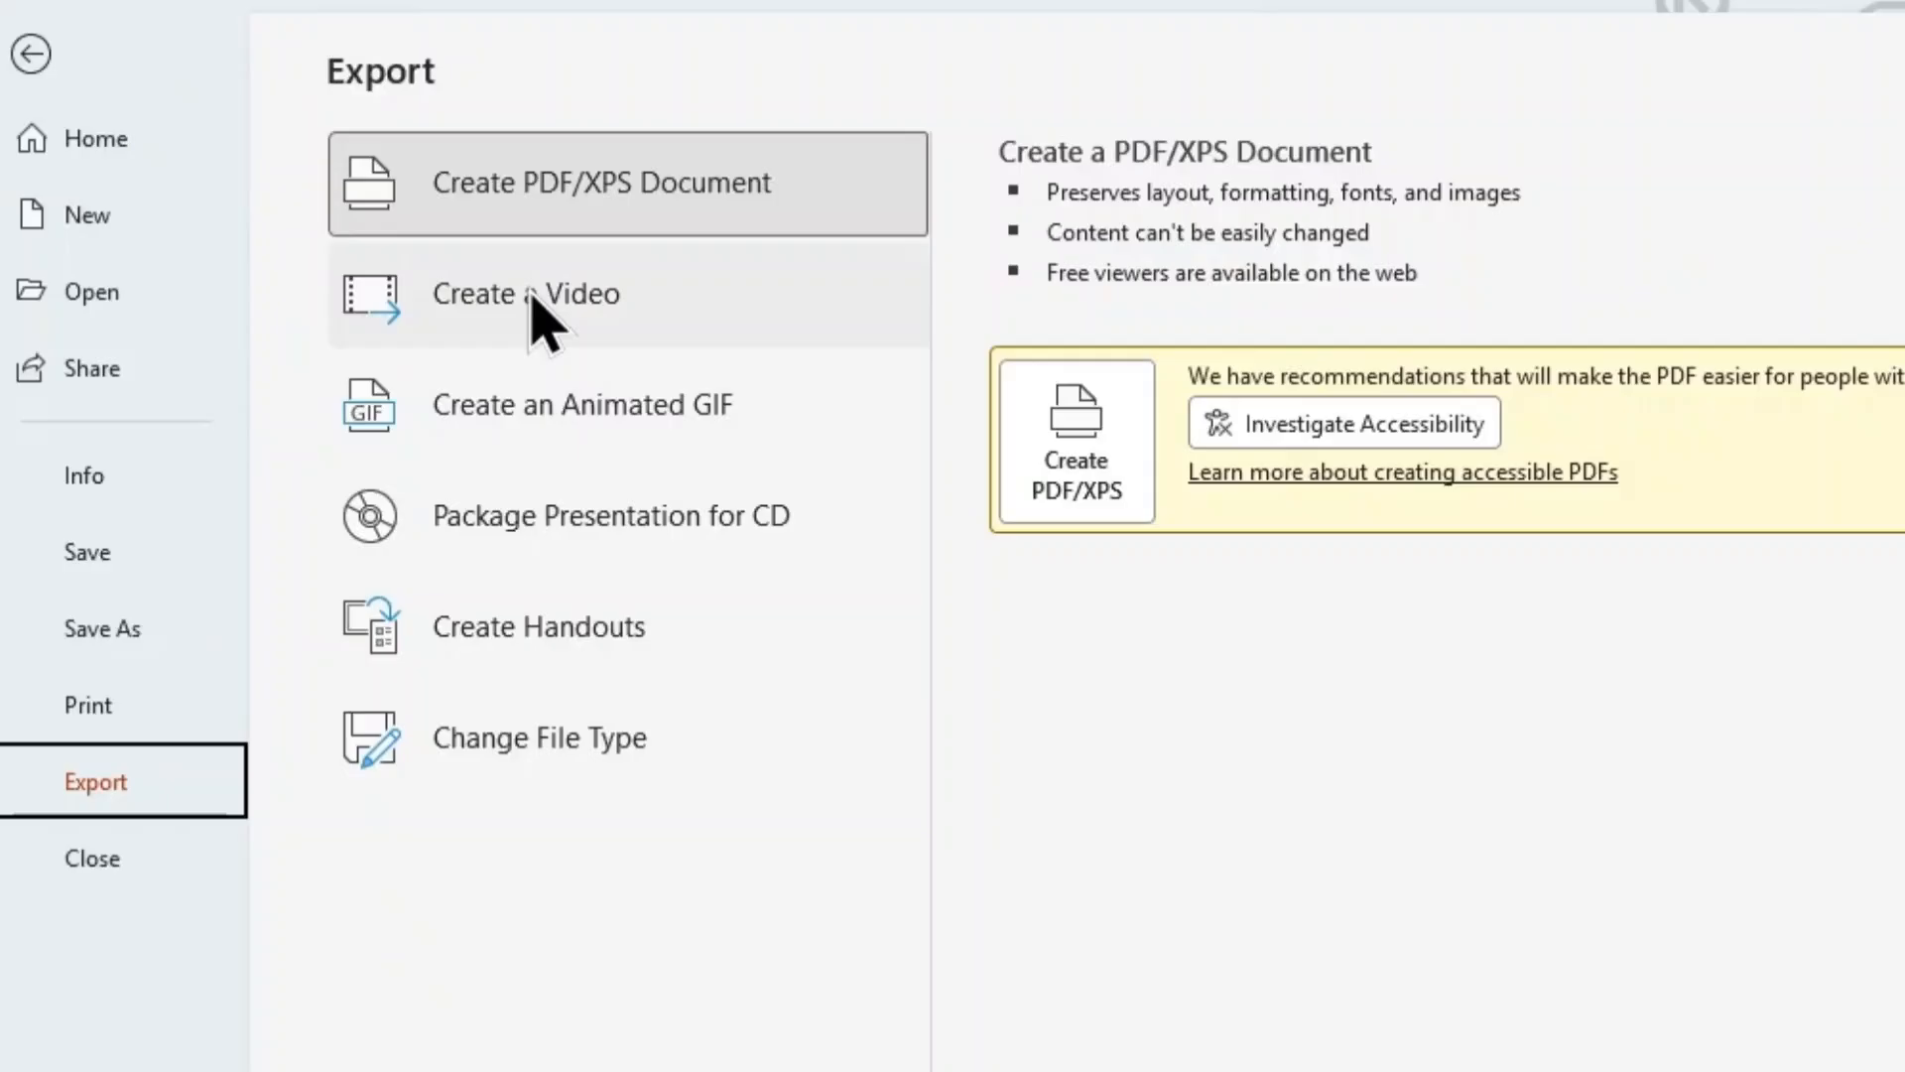
click(616, 183)
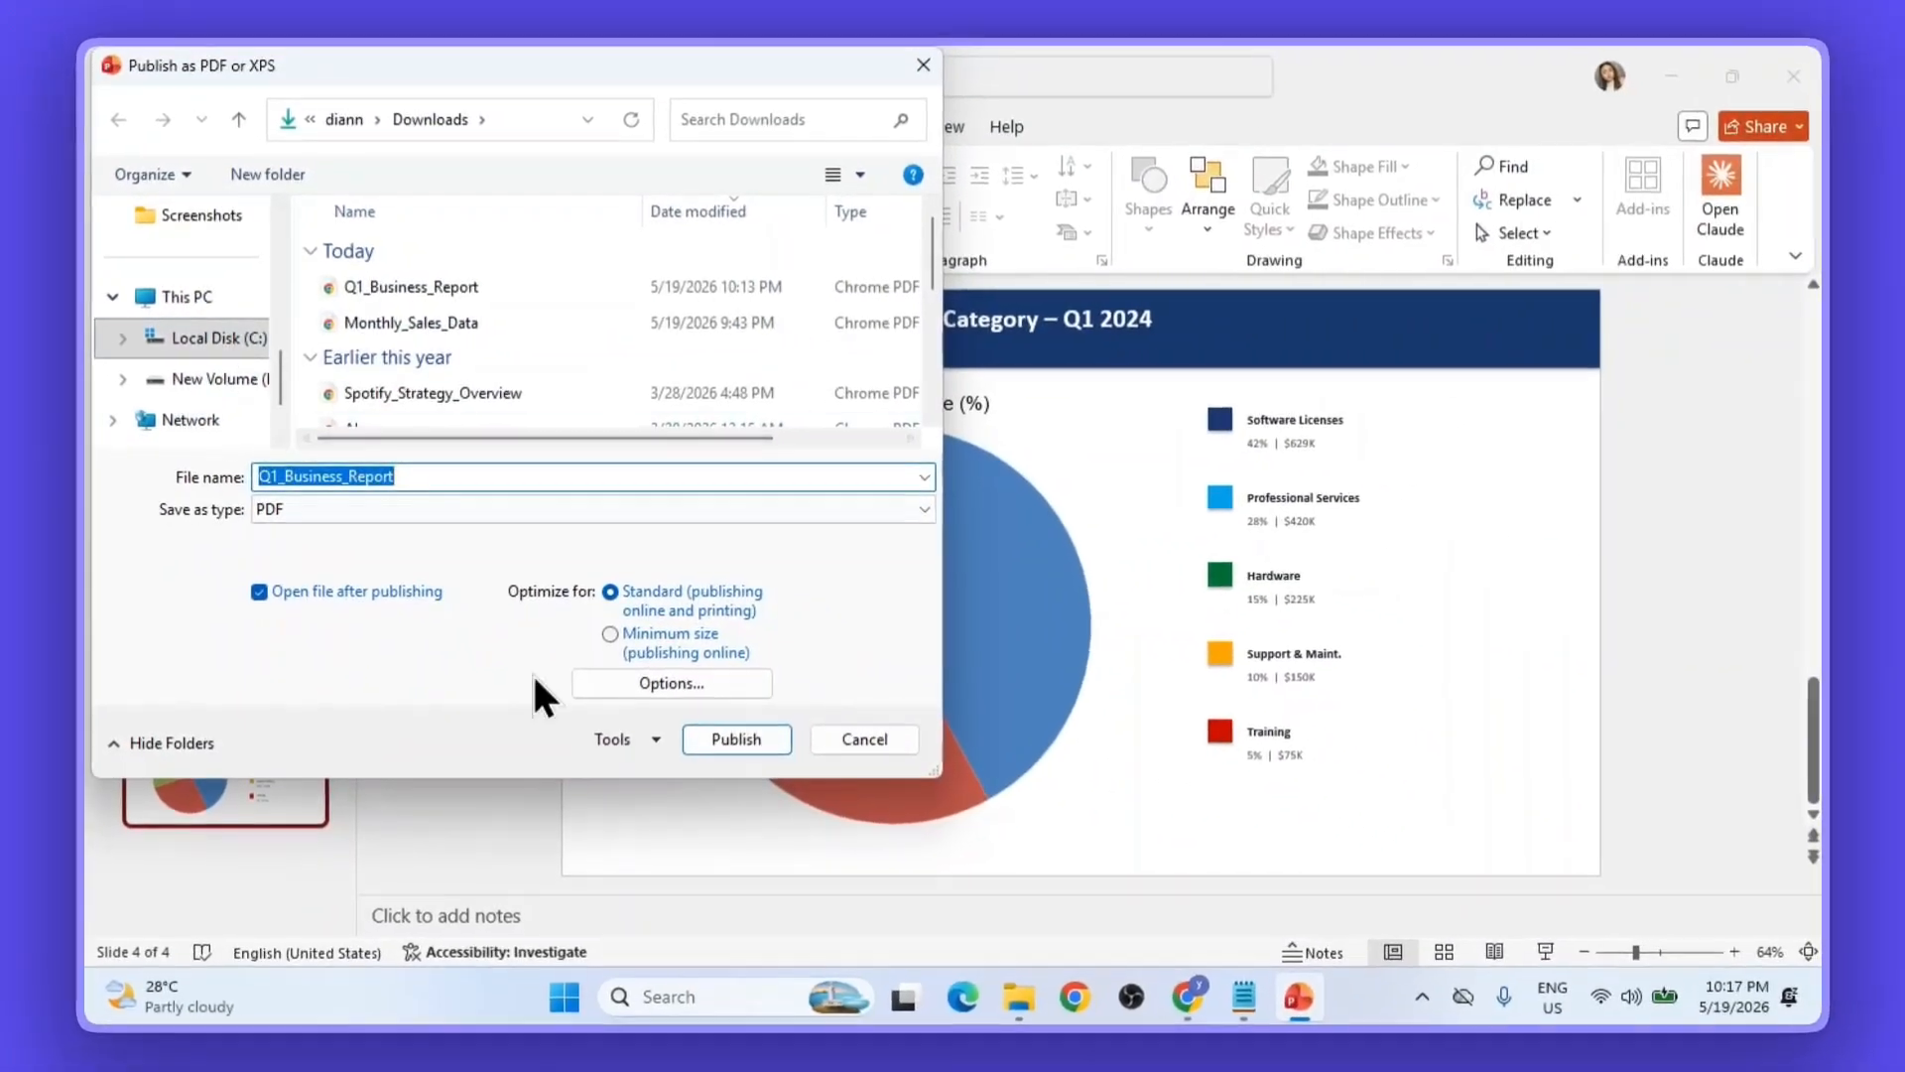
click(764, 751)
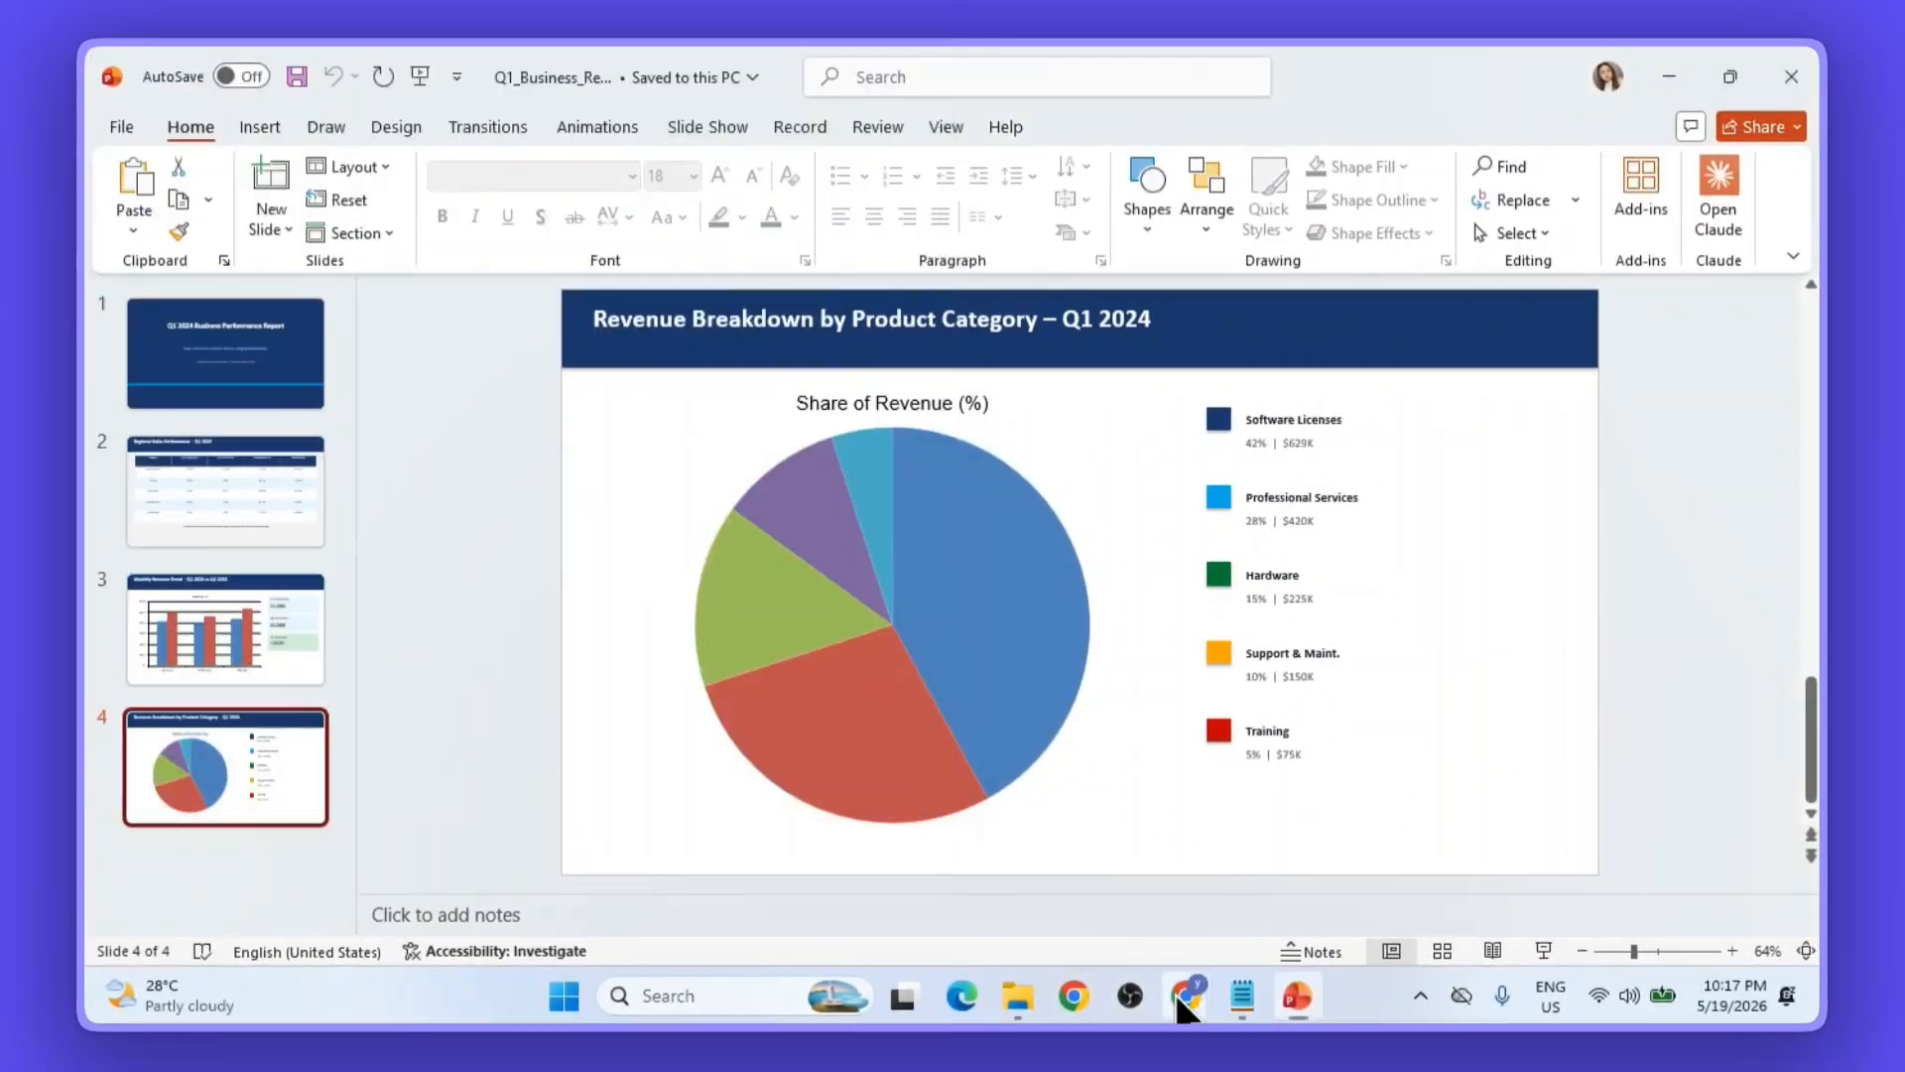
Step: Switch to the NotebookLM notebook and upload the Q1_Business_Report PDF from Downloads as a new source
mouse_move(1186, 1002)
click(1092, 865)
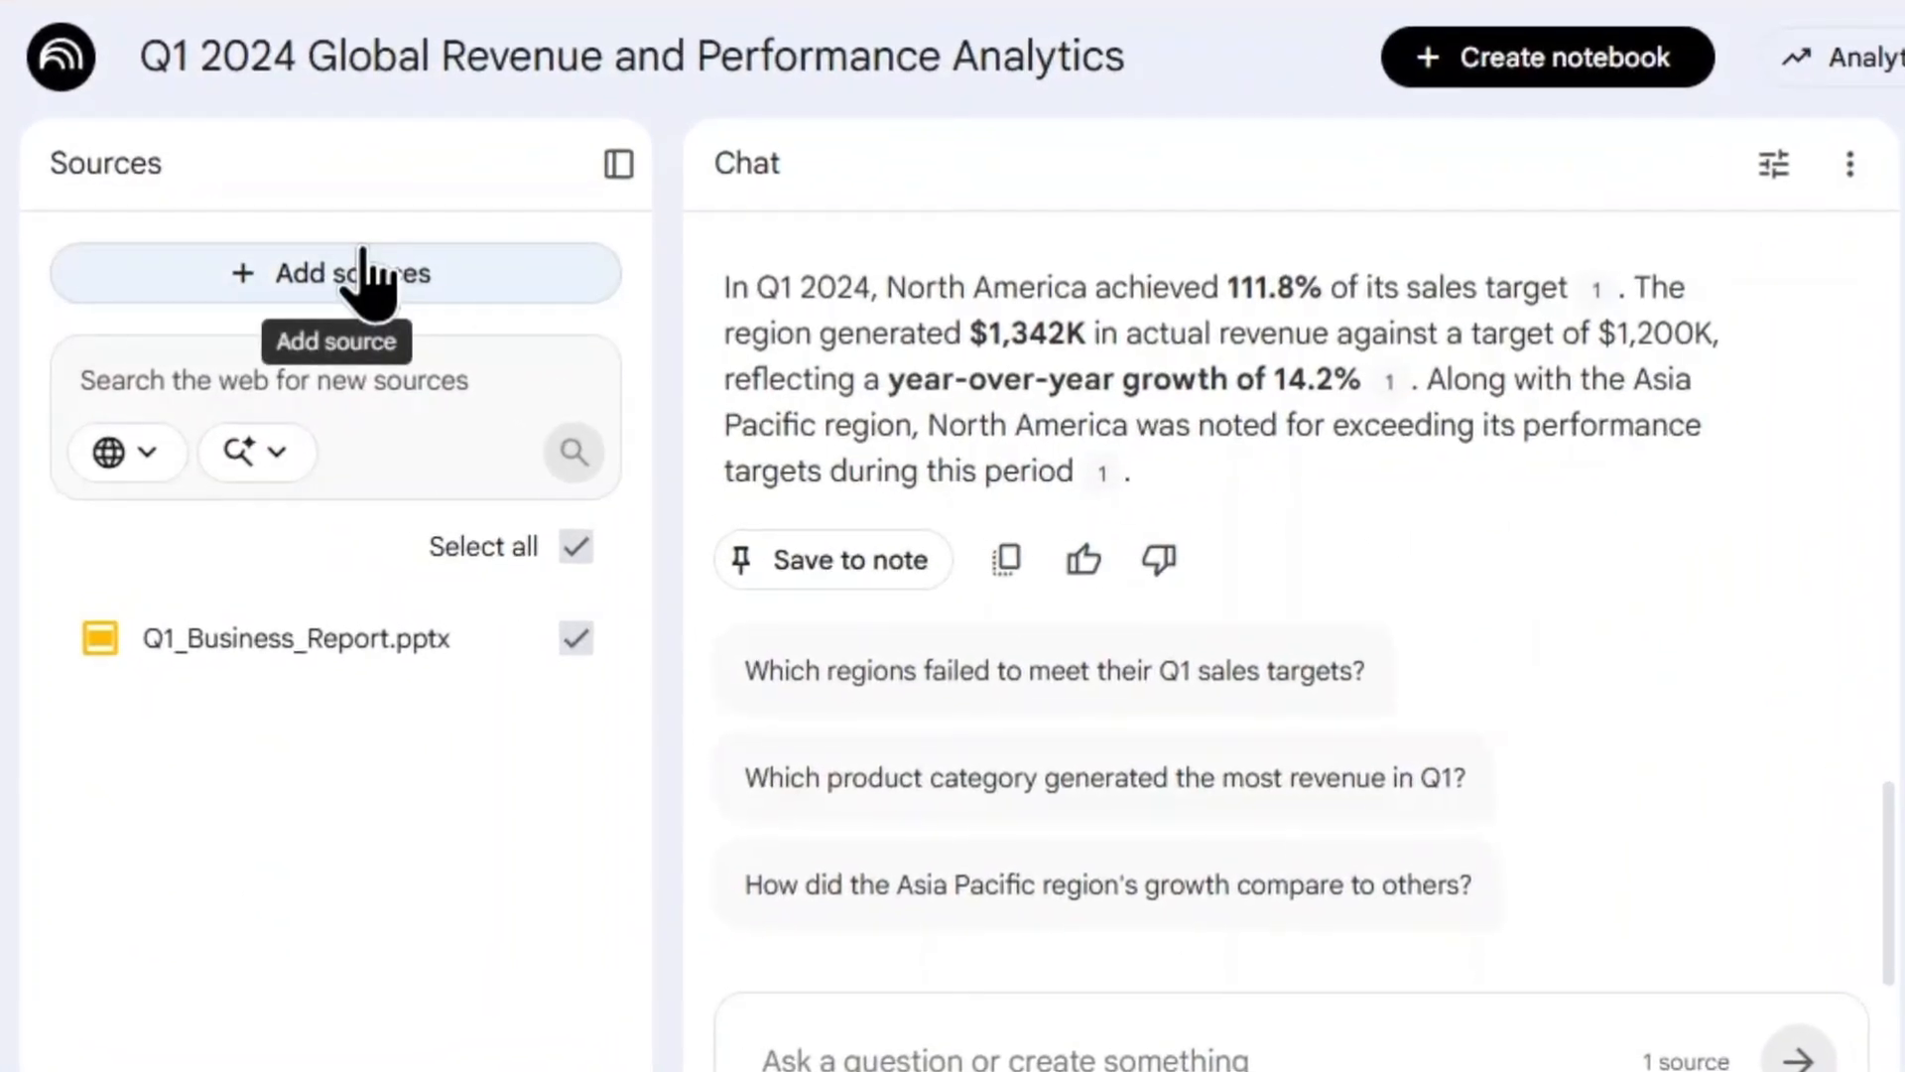
click(369, 277)
click(634, 898)
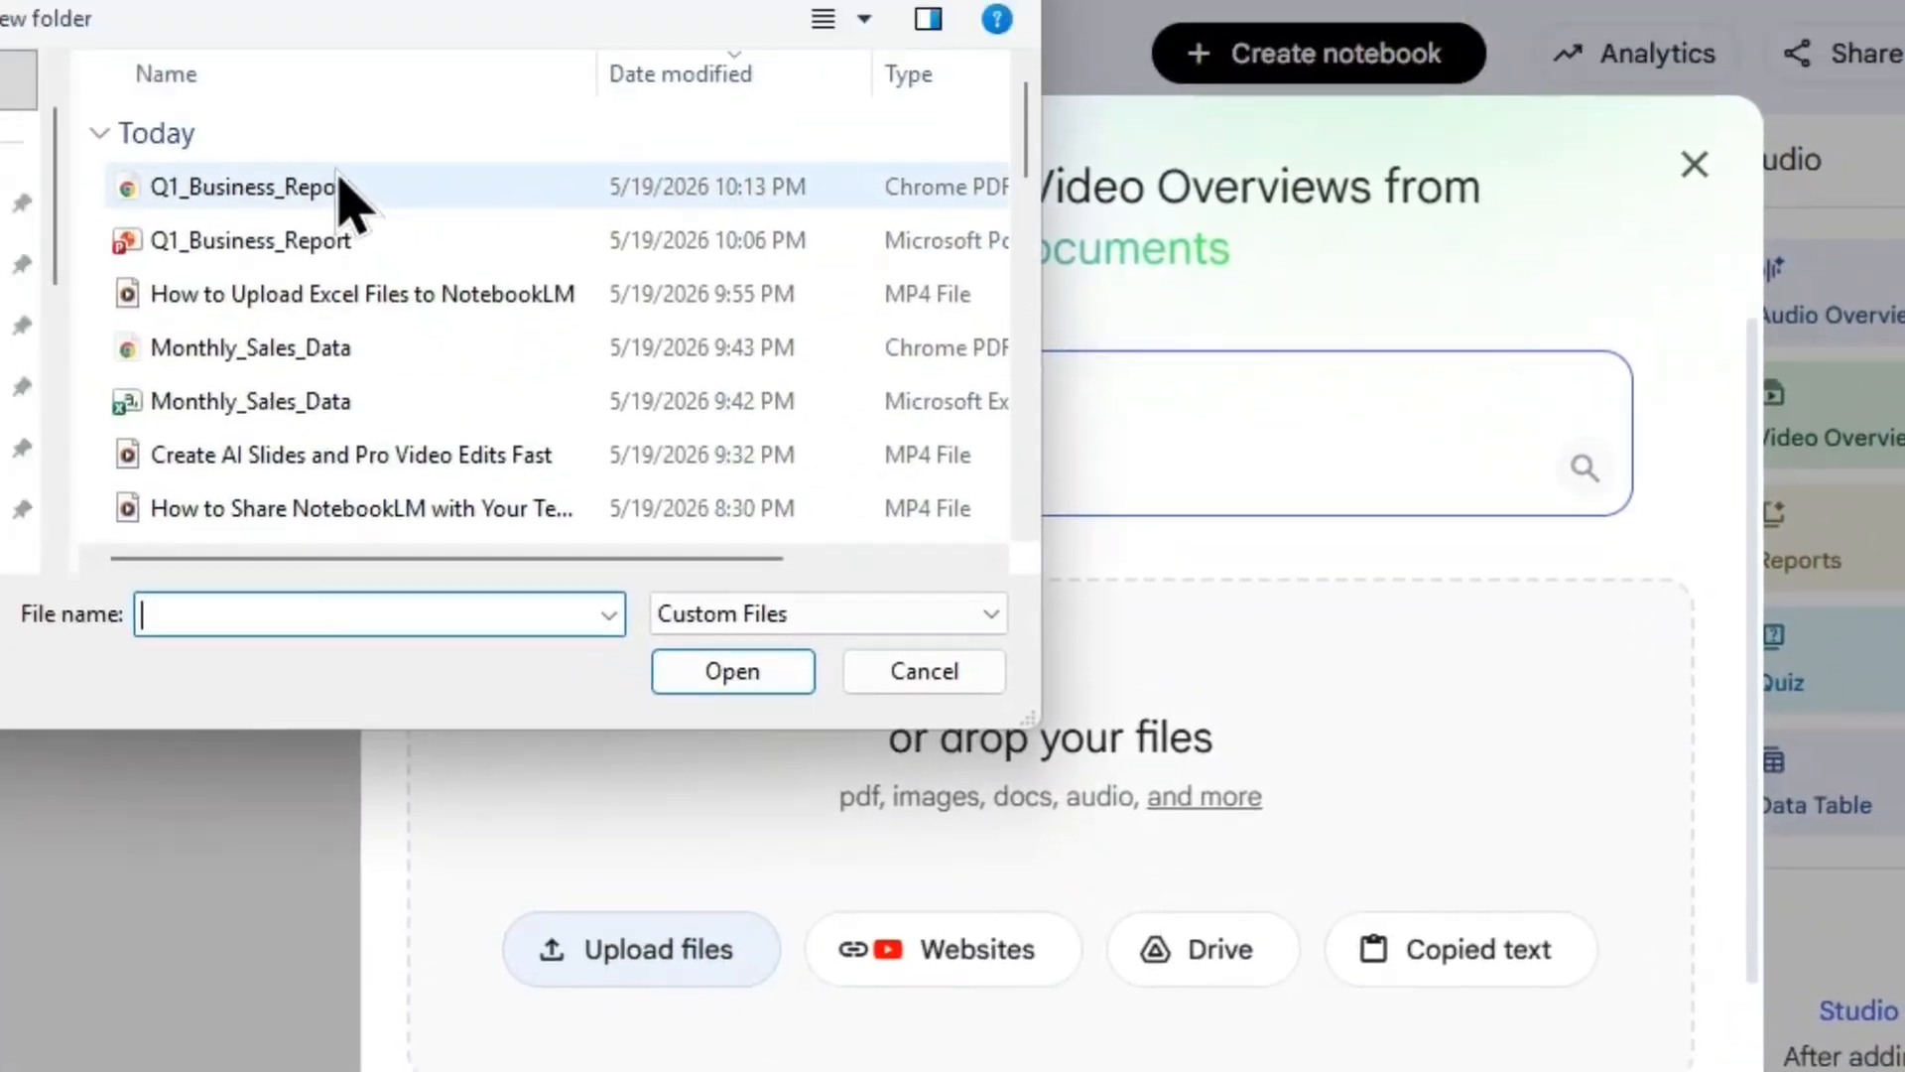
click(204, 113)
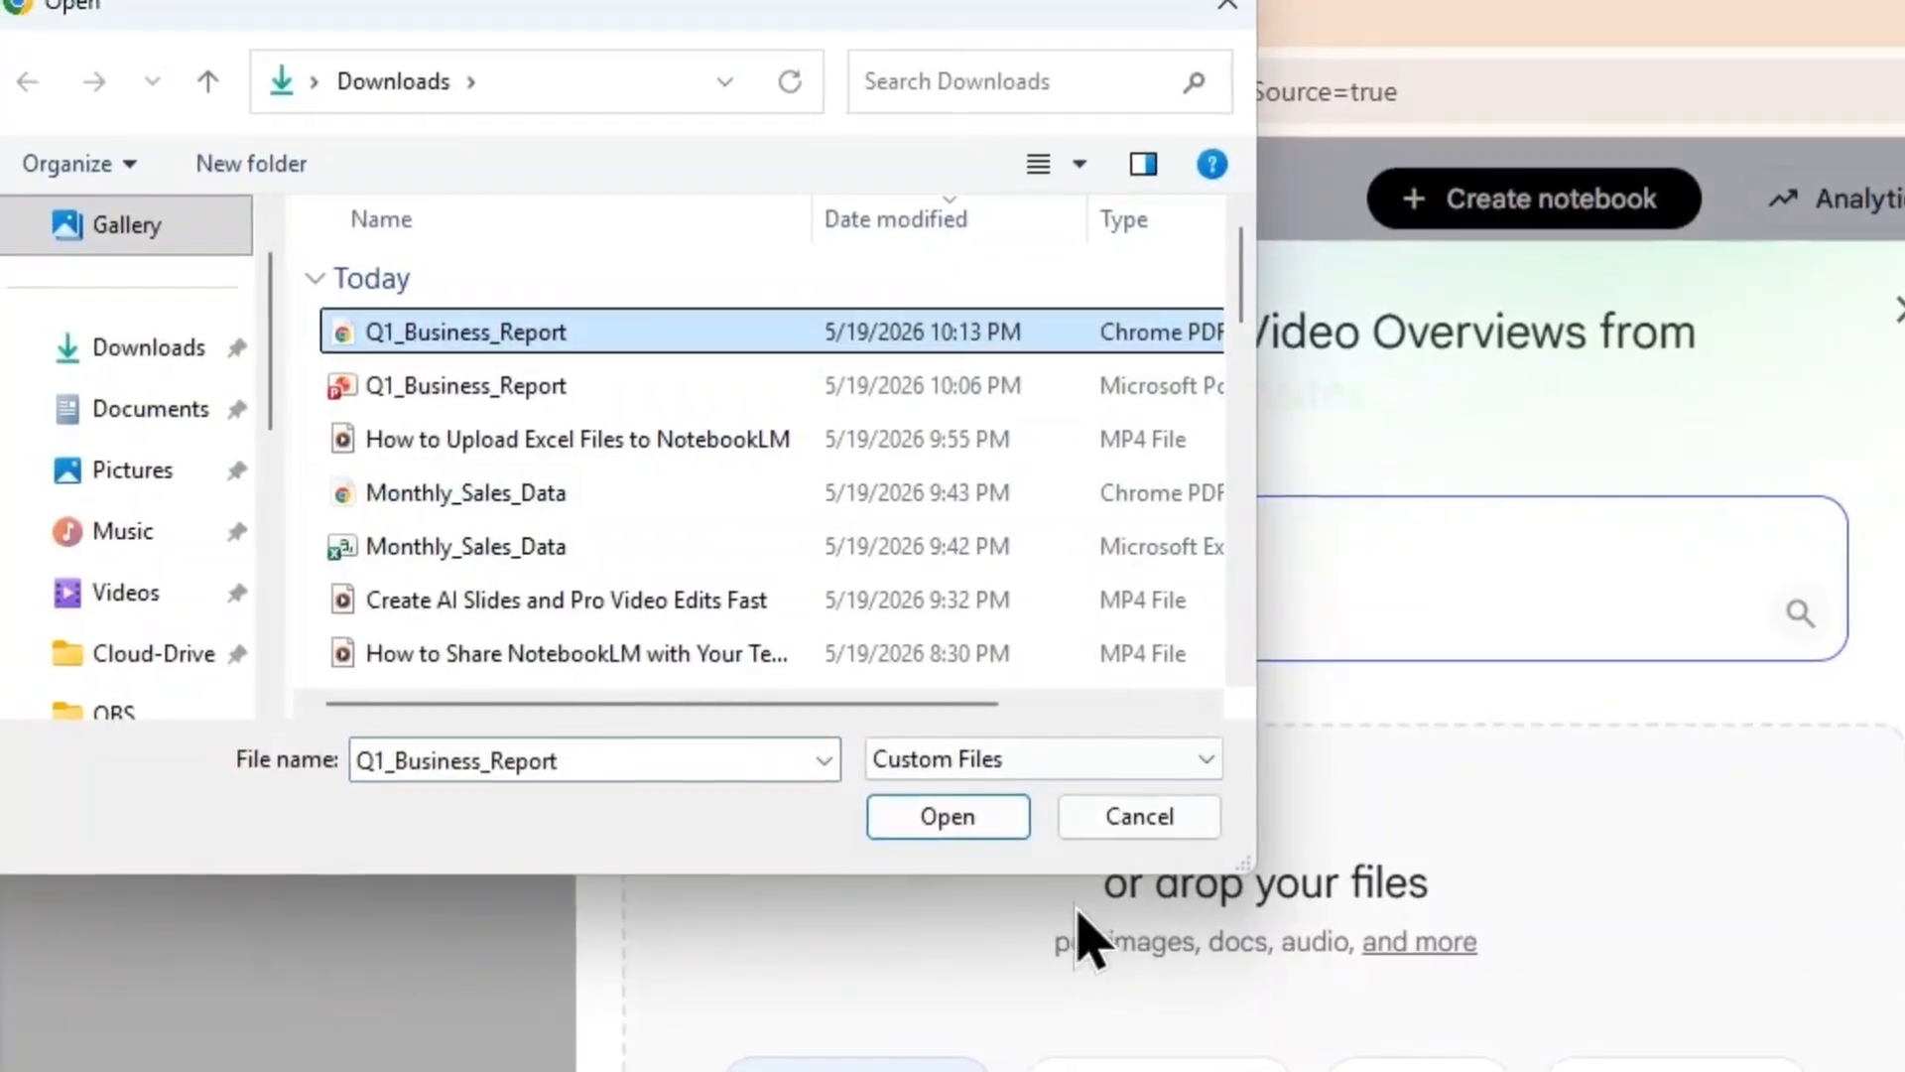
click(949, 823)
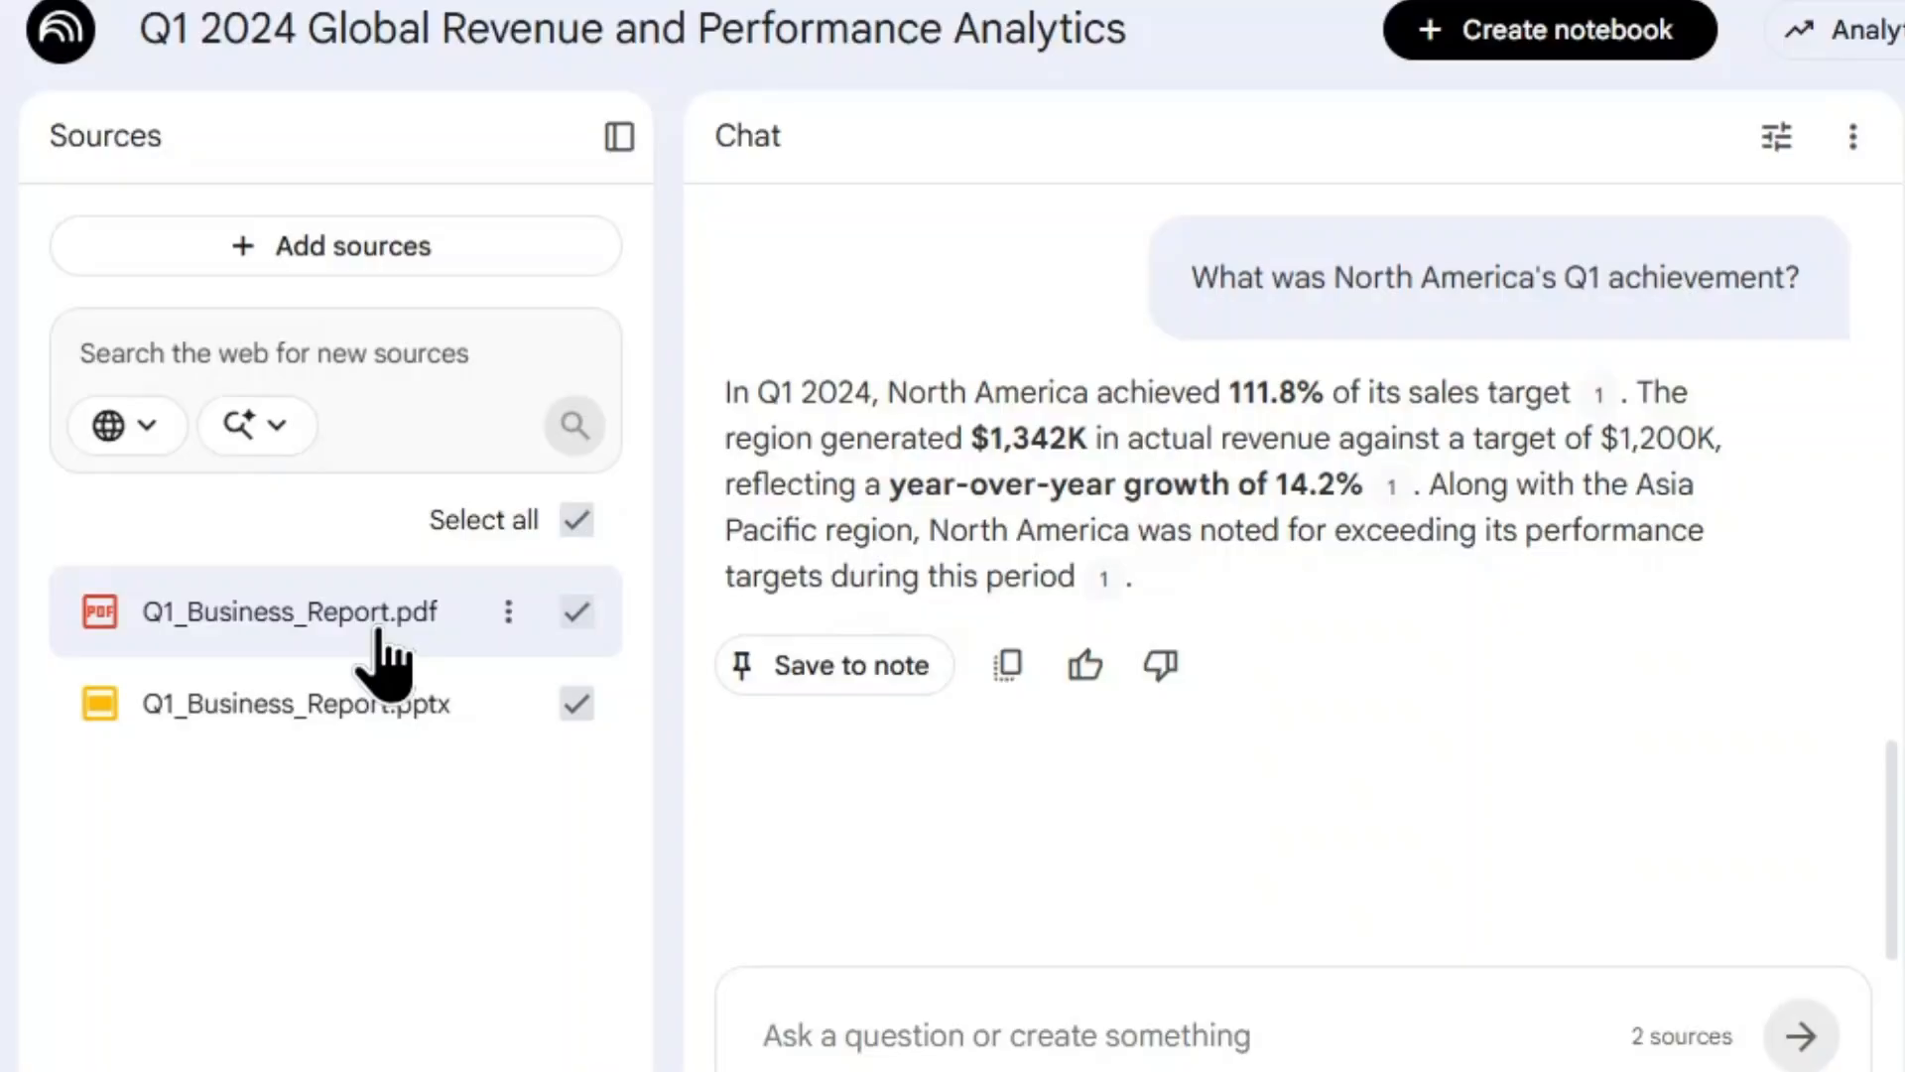
Step: Open the Q1_Business_Report.pdf source, collapse its source guide, examine the extracted text and slide images, and return to the source list
click(382, 625)
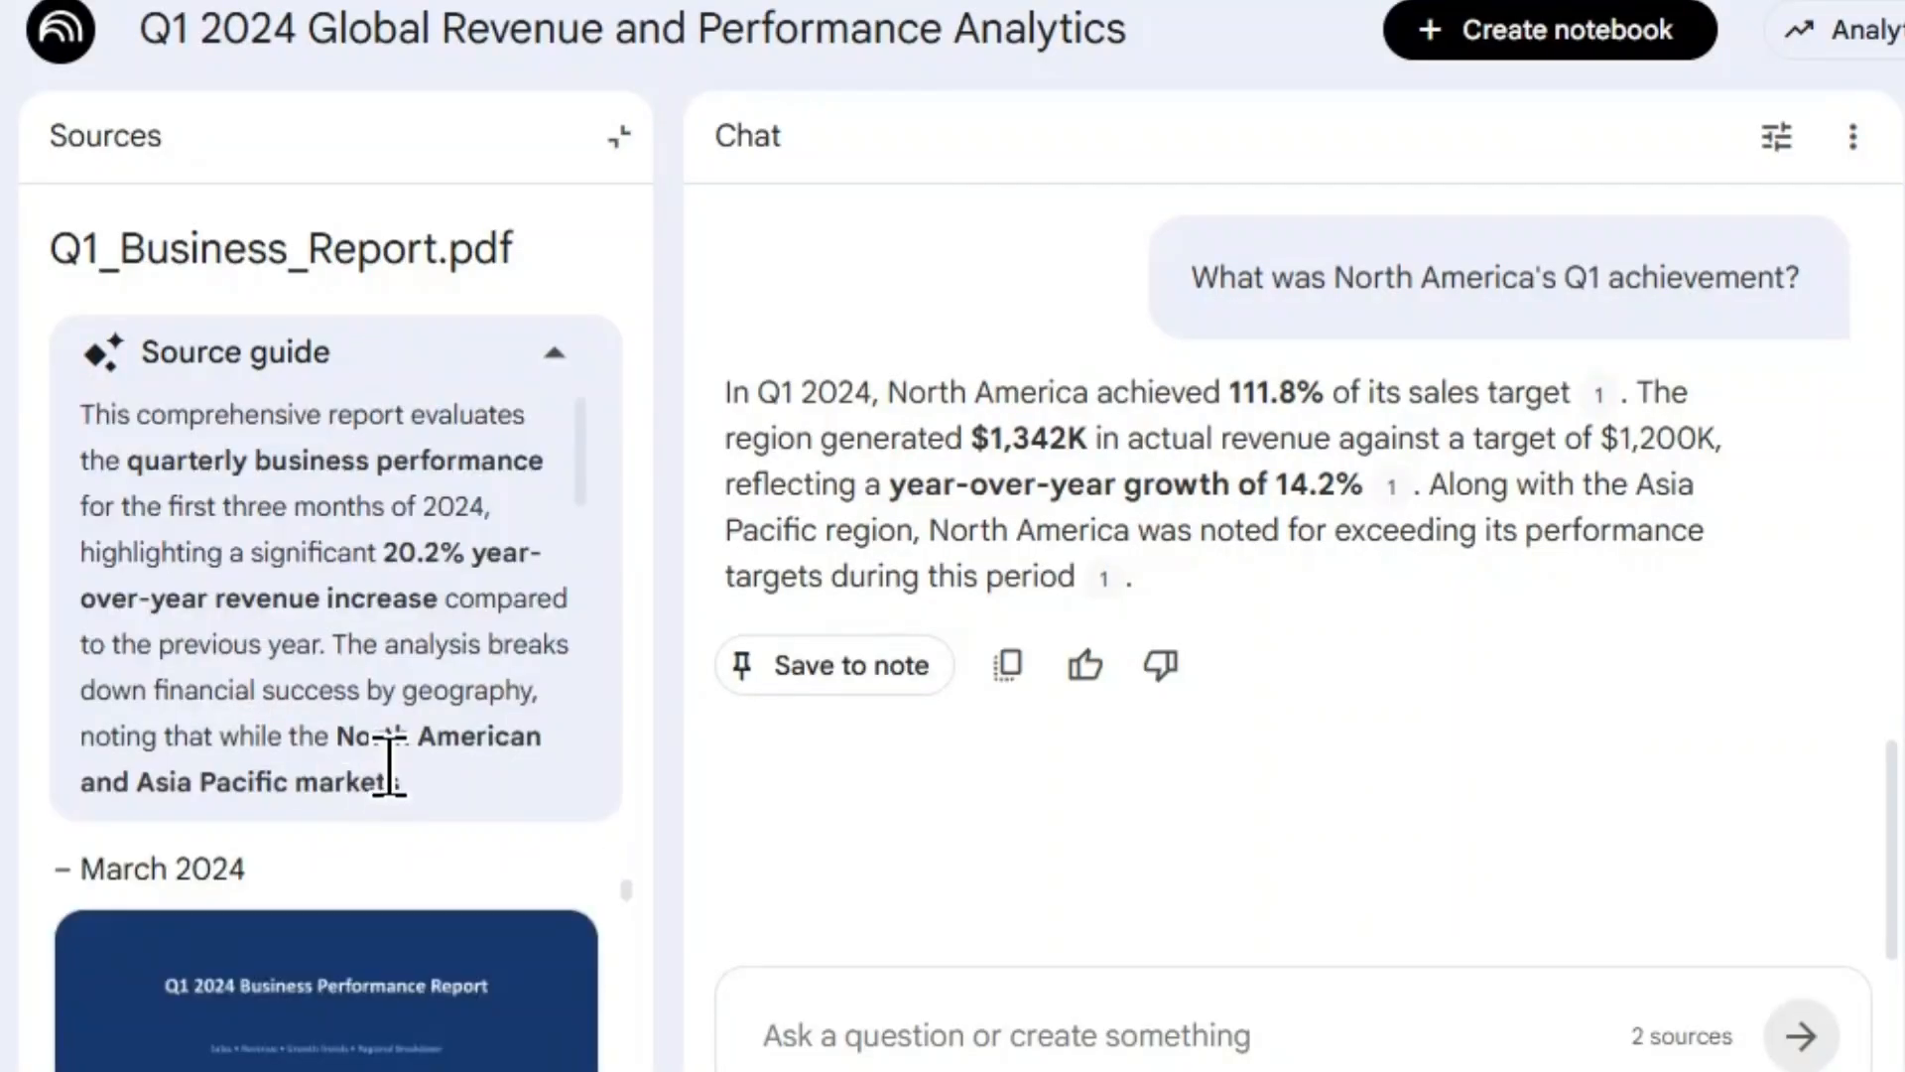
click(553, 362)
scroll(489, 689, down, 10)
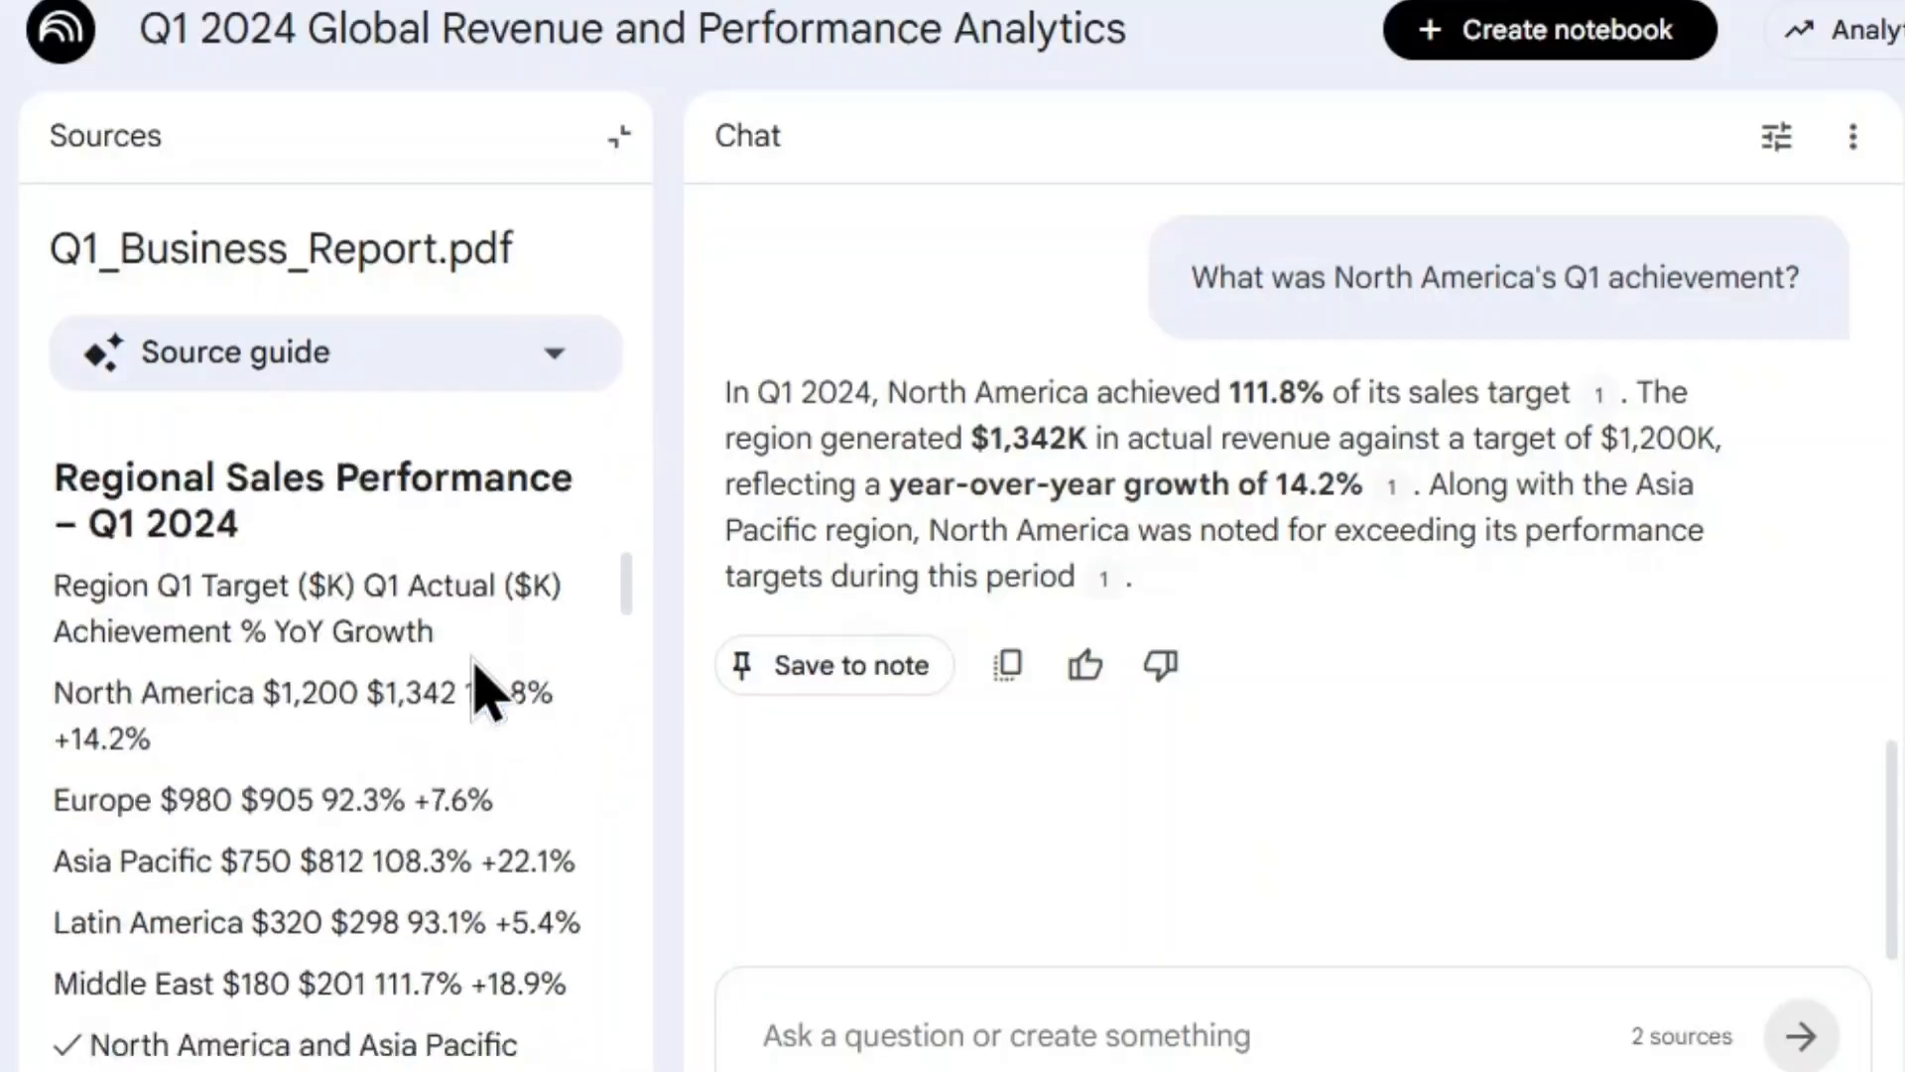
scroll(474, 685, down, 4)
scroll(404, 668, up, 2)
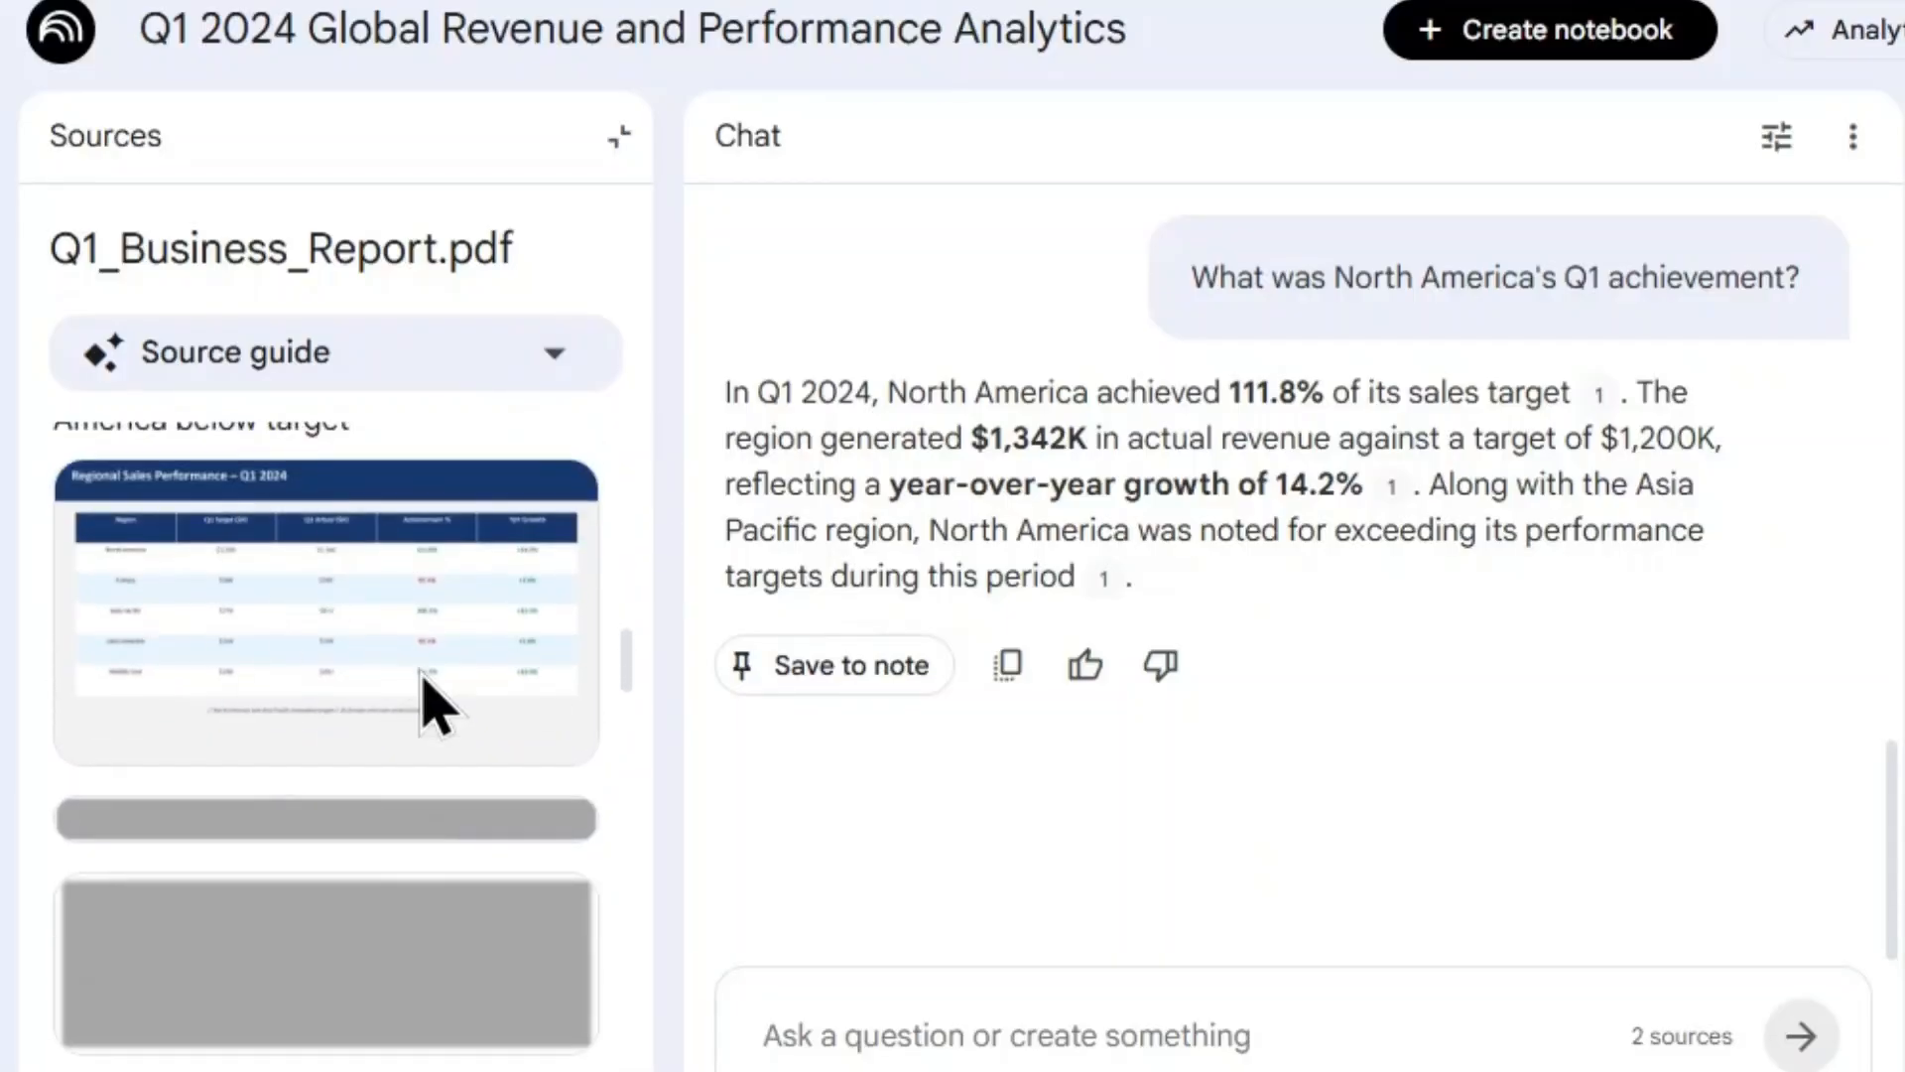
scroll(442, 694, down, 10)
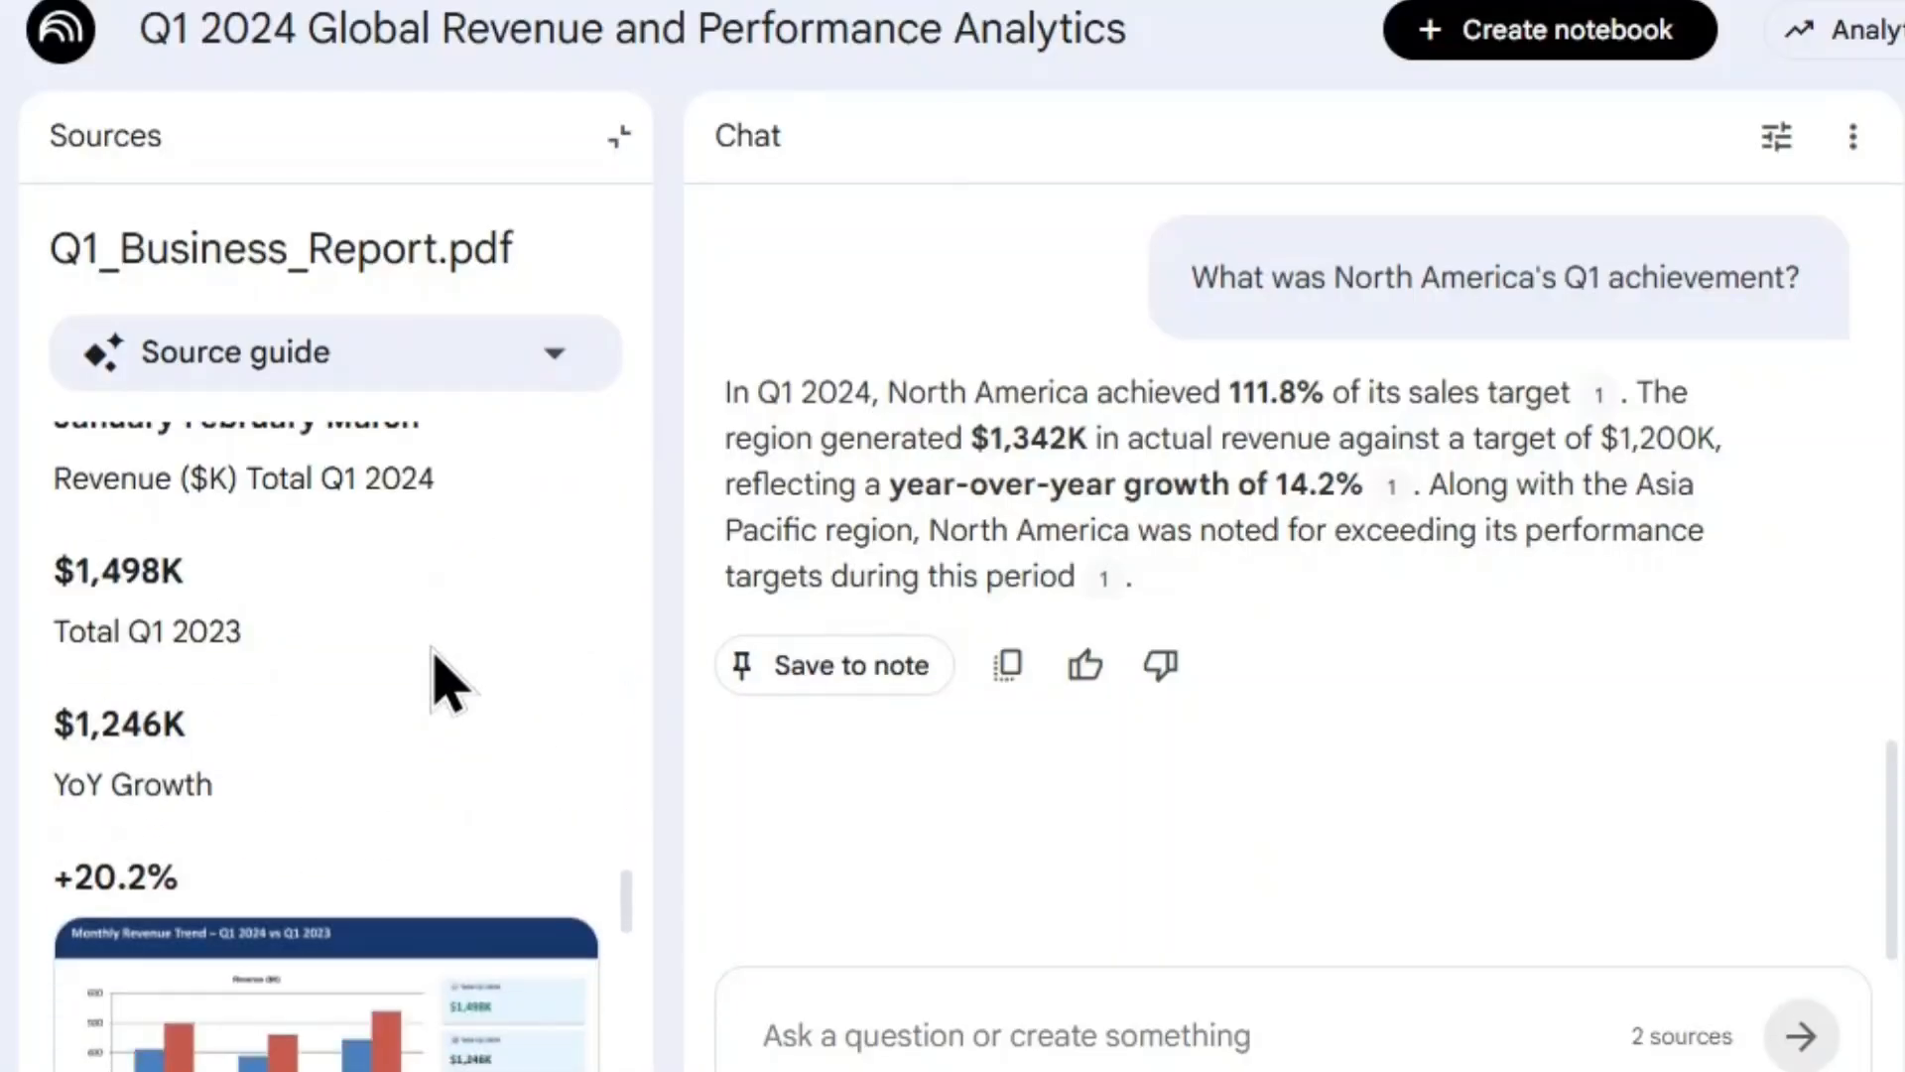
scroll(443, 683, down, 5)
scroll(437, 615, up, 2)
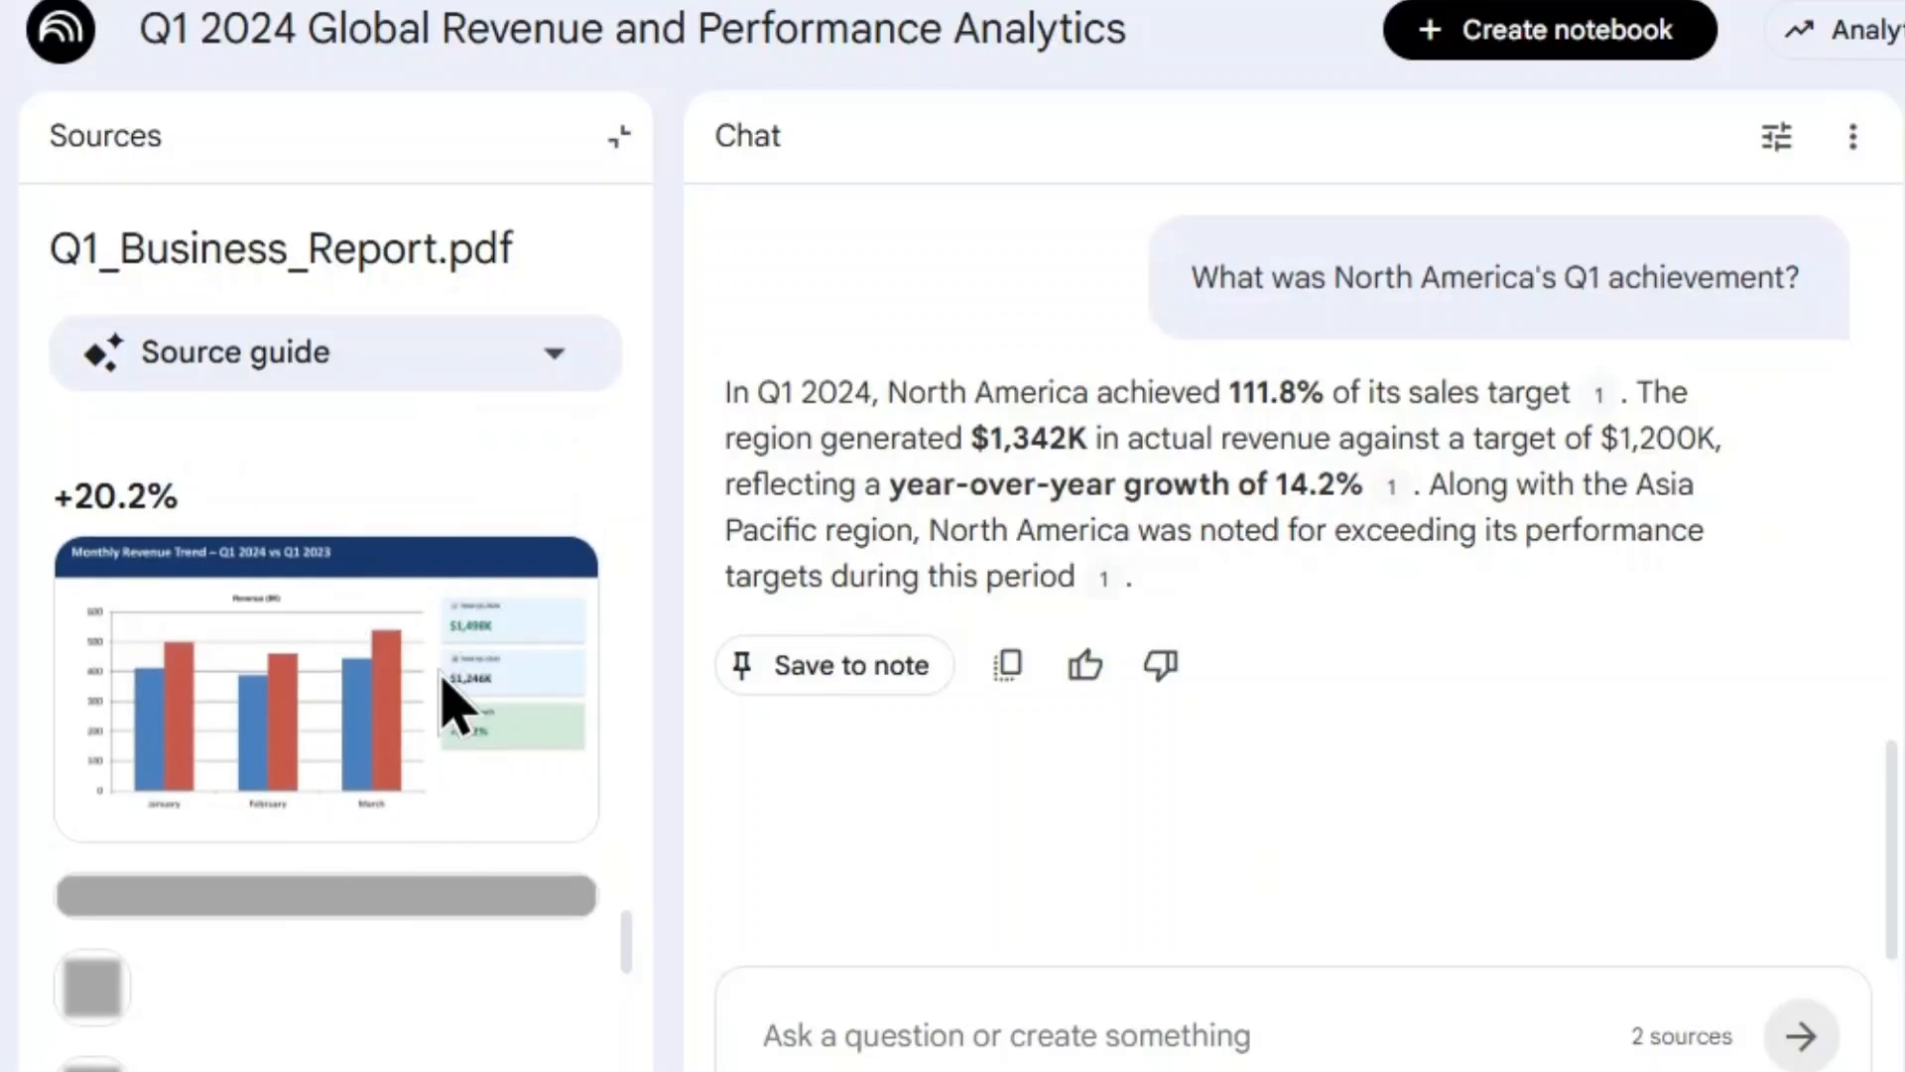
scroll(410, 775, down, 5)
scroll(407, 759, down, 7)
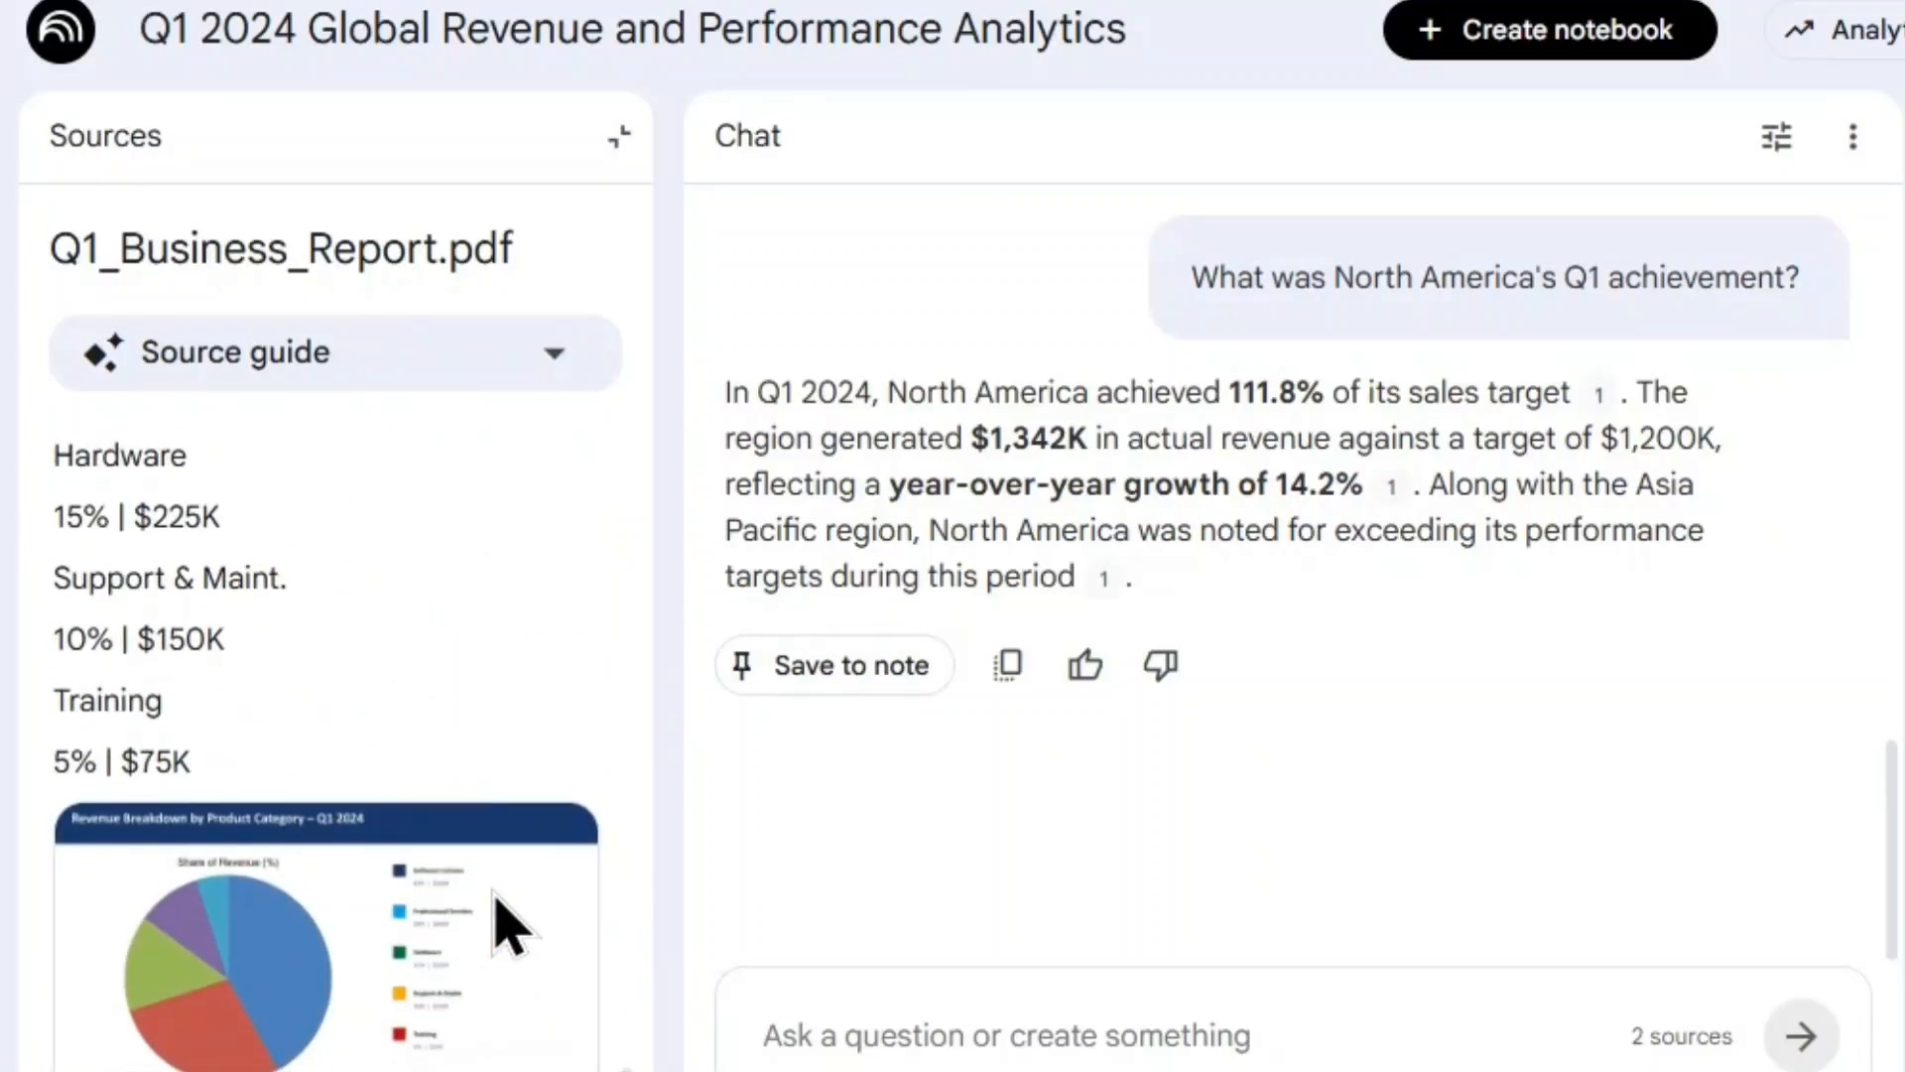
scroll(507, 923, up, 9)
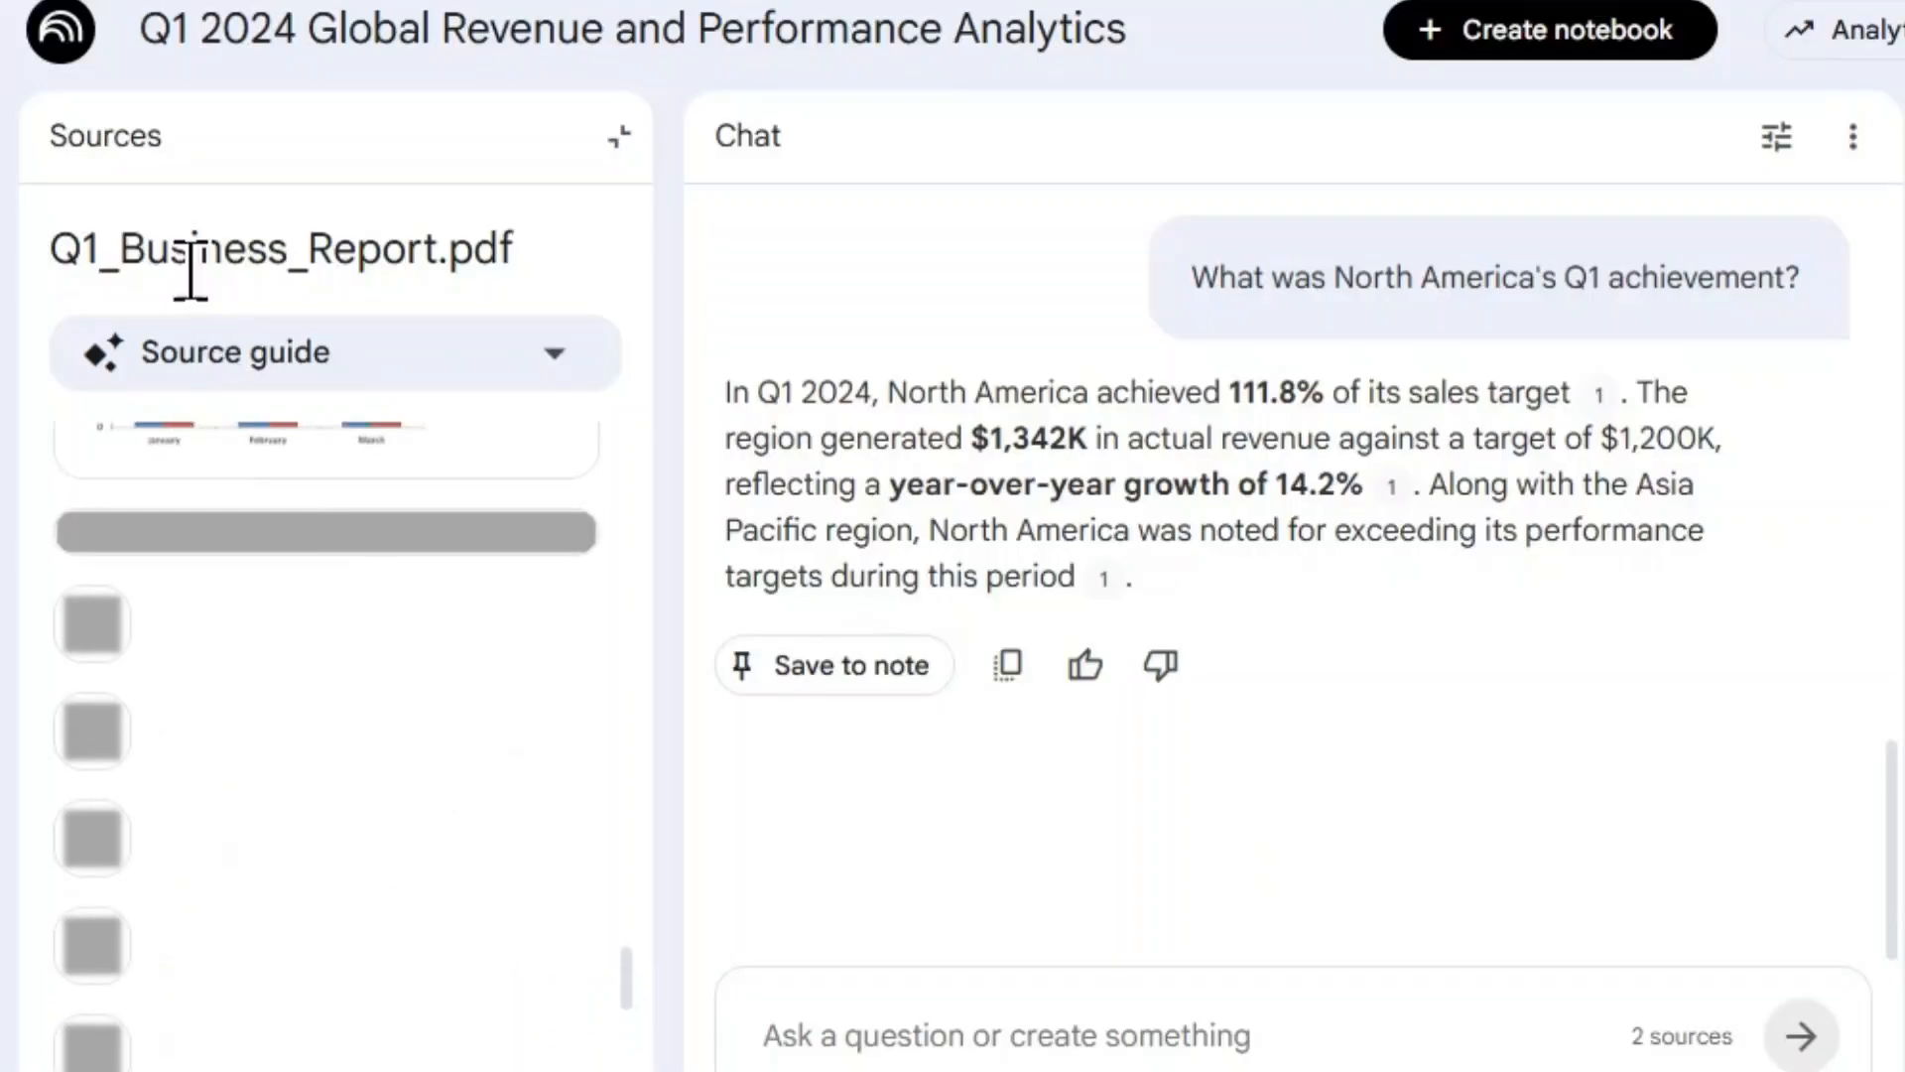
click(144, 164)
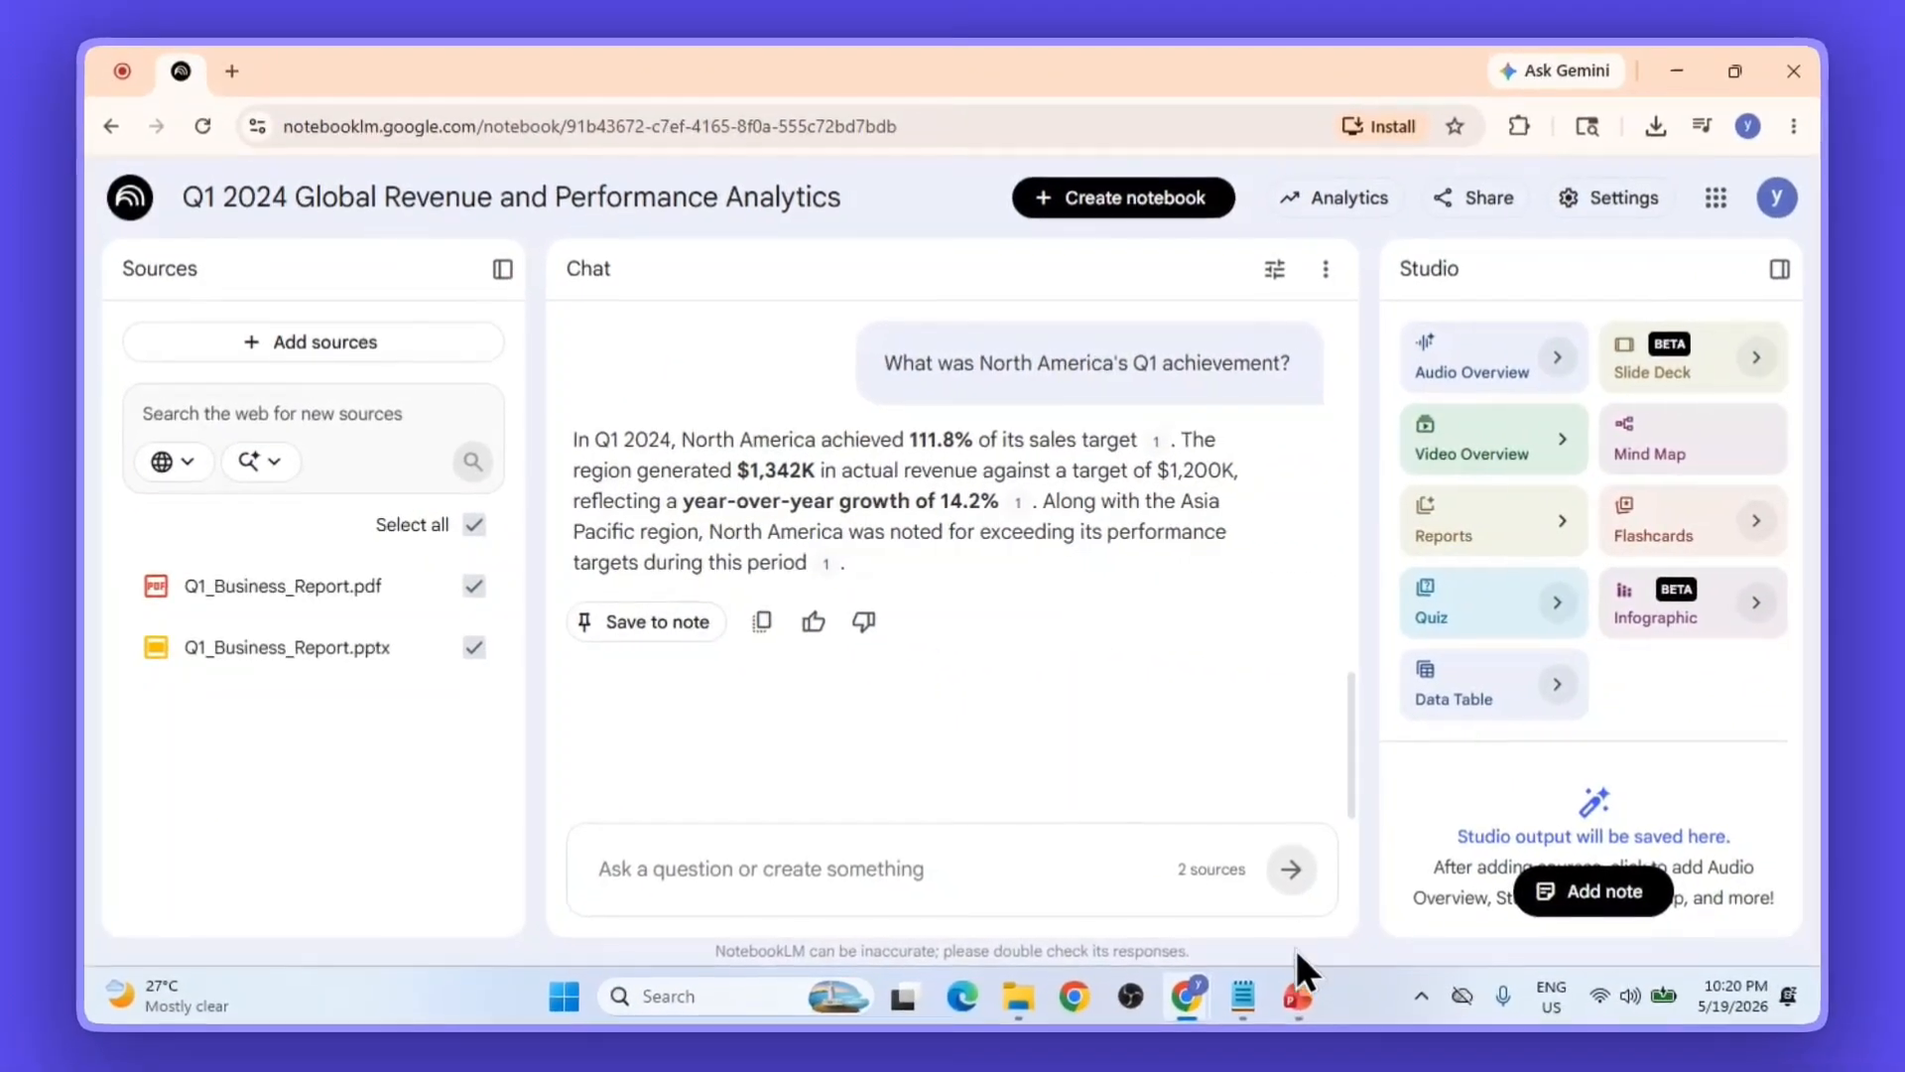
Step: Switch to PowerPoint and capture a screenshot of the whole Regional Sales Performance – Q1 2024 slide
click(1295, 997)
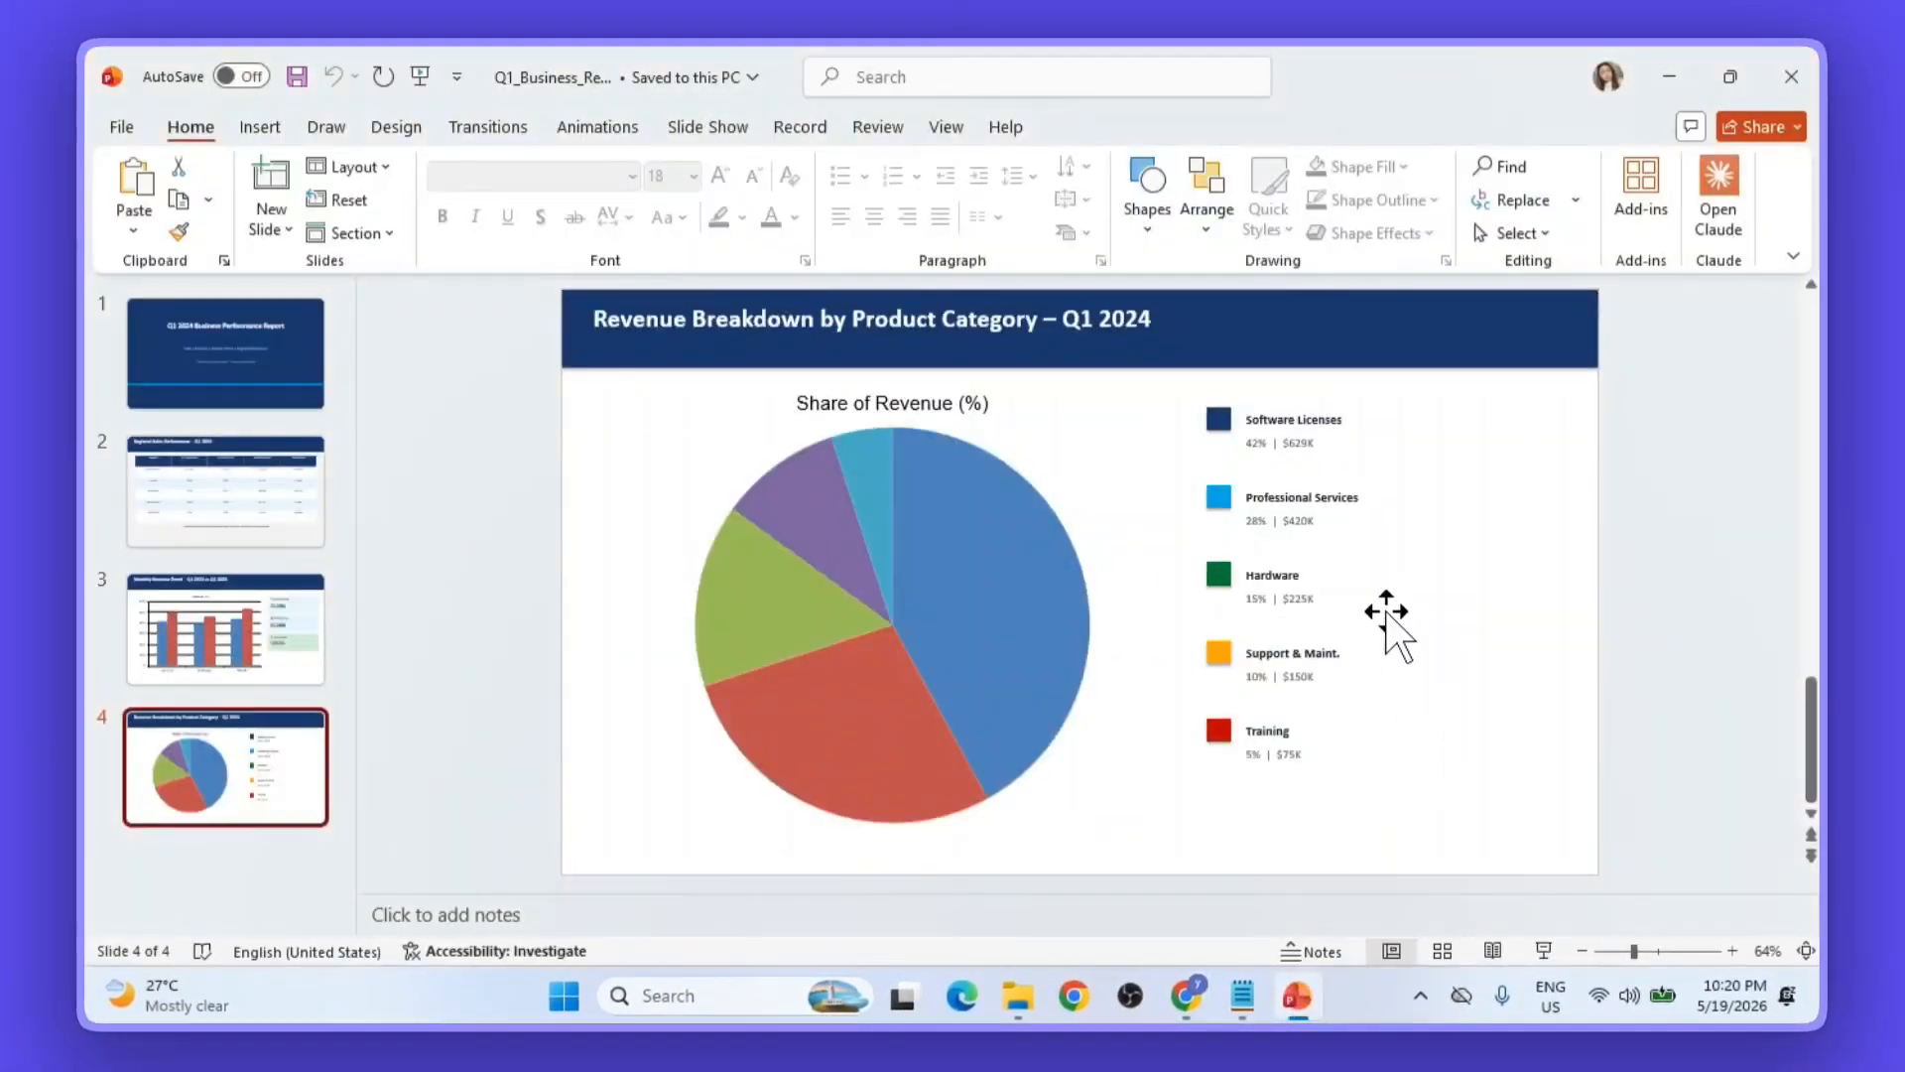
click(287, 631)
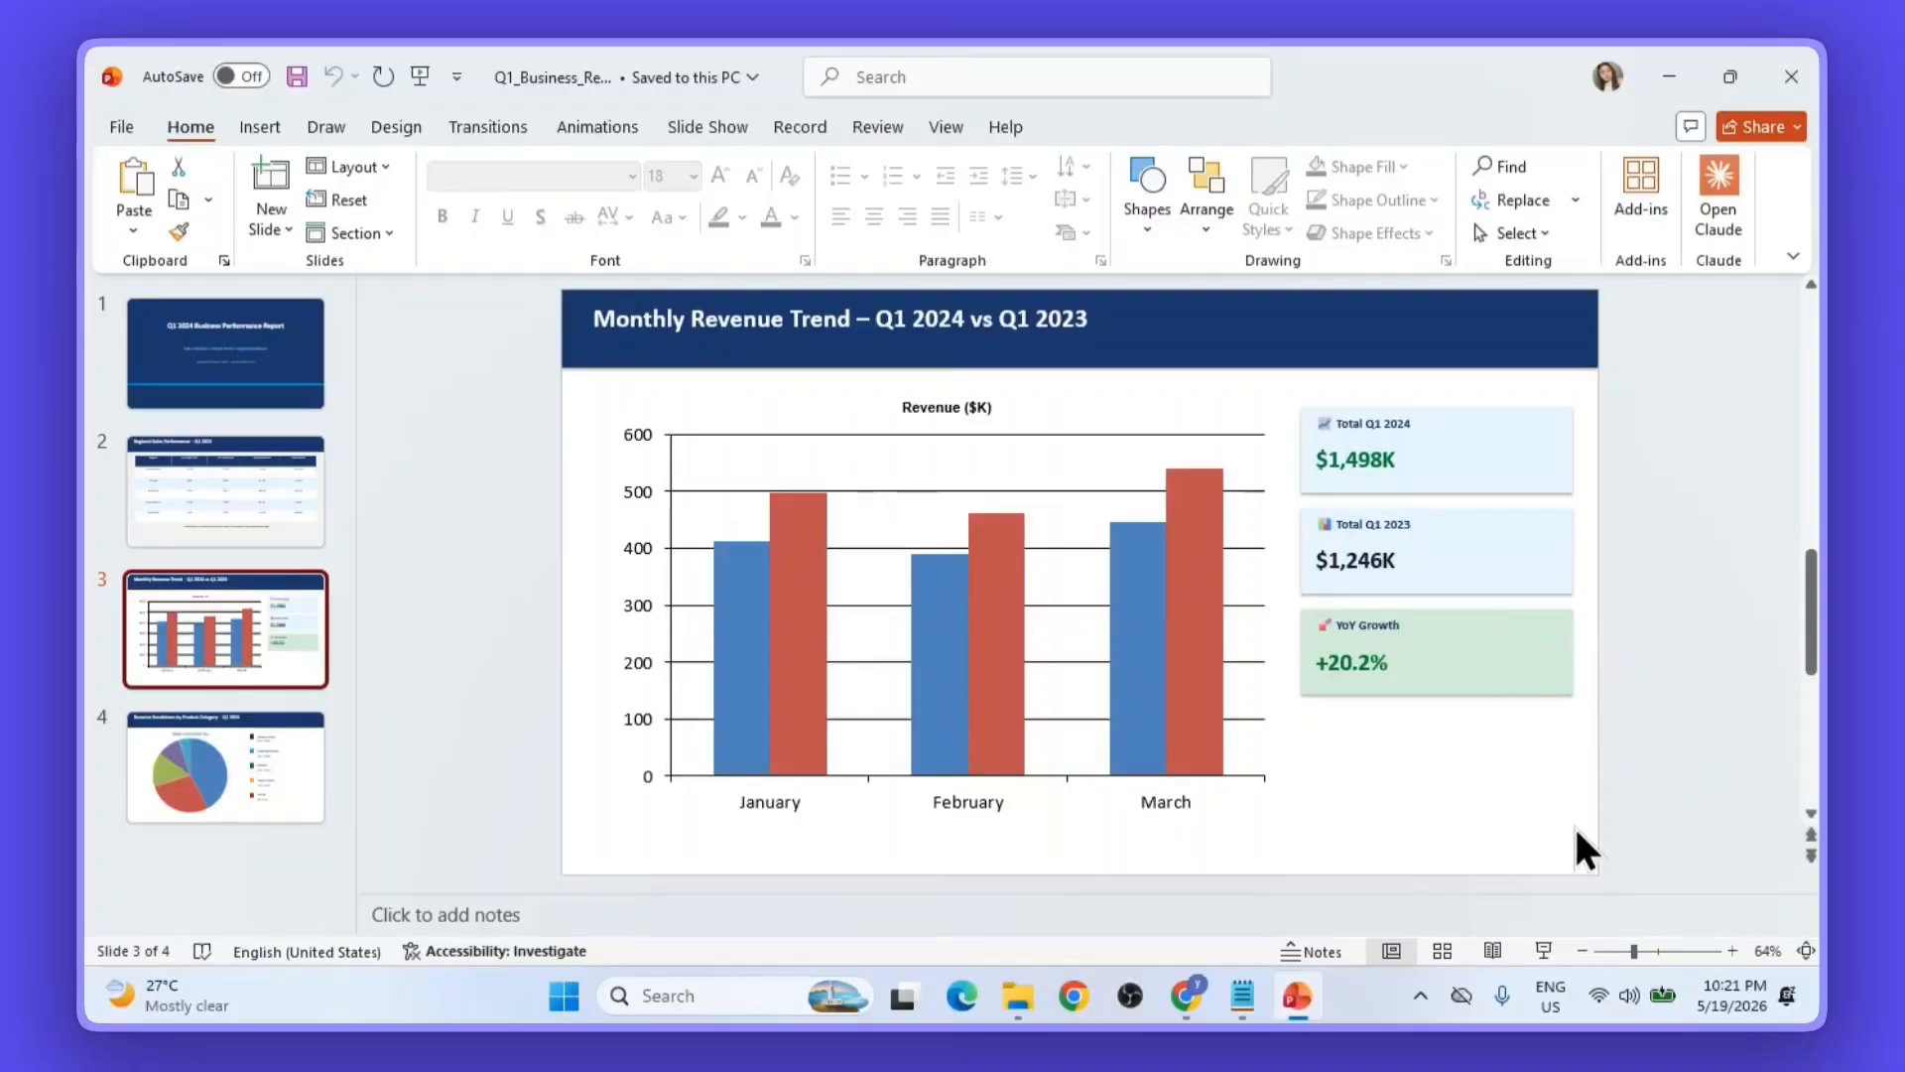
click(272, 497)
key(super+shift+s)
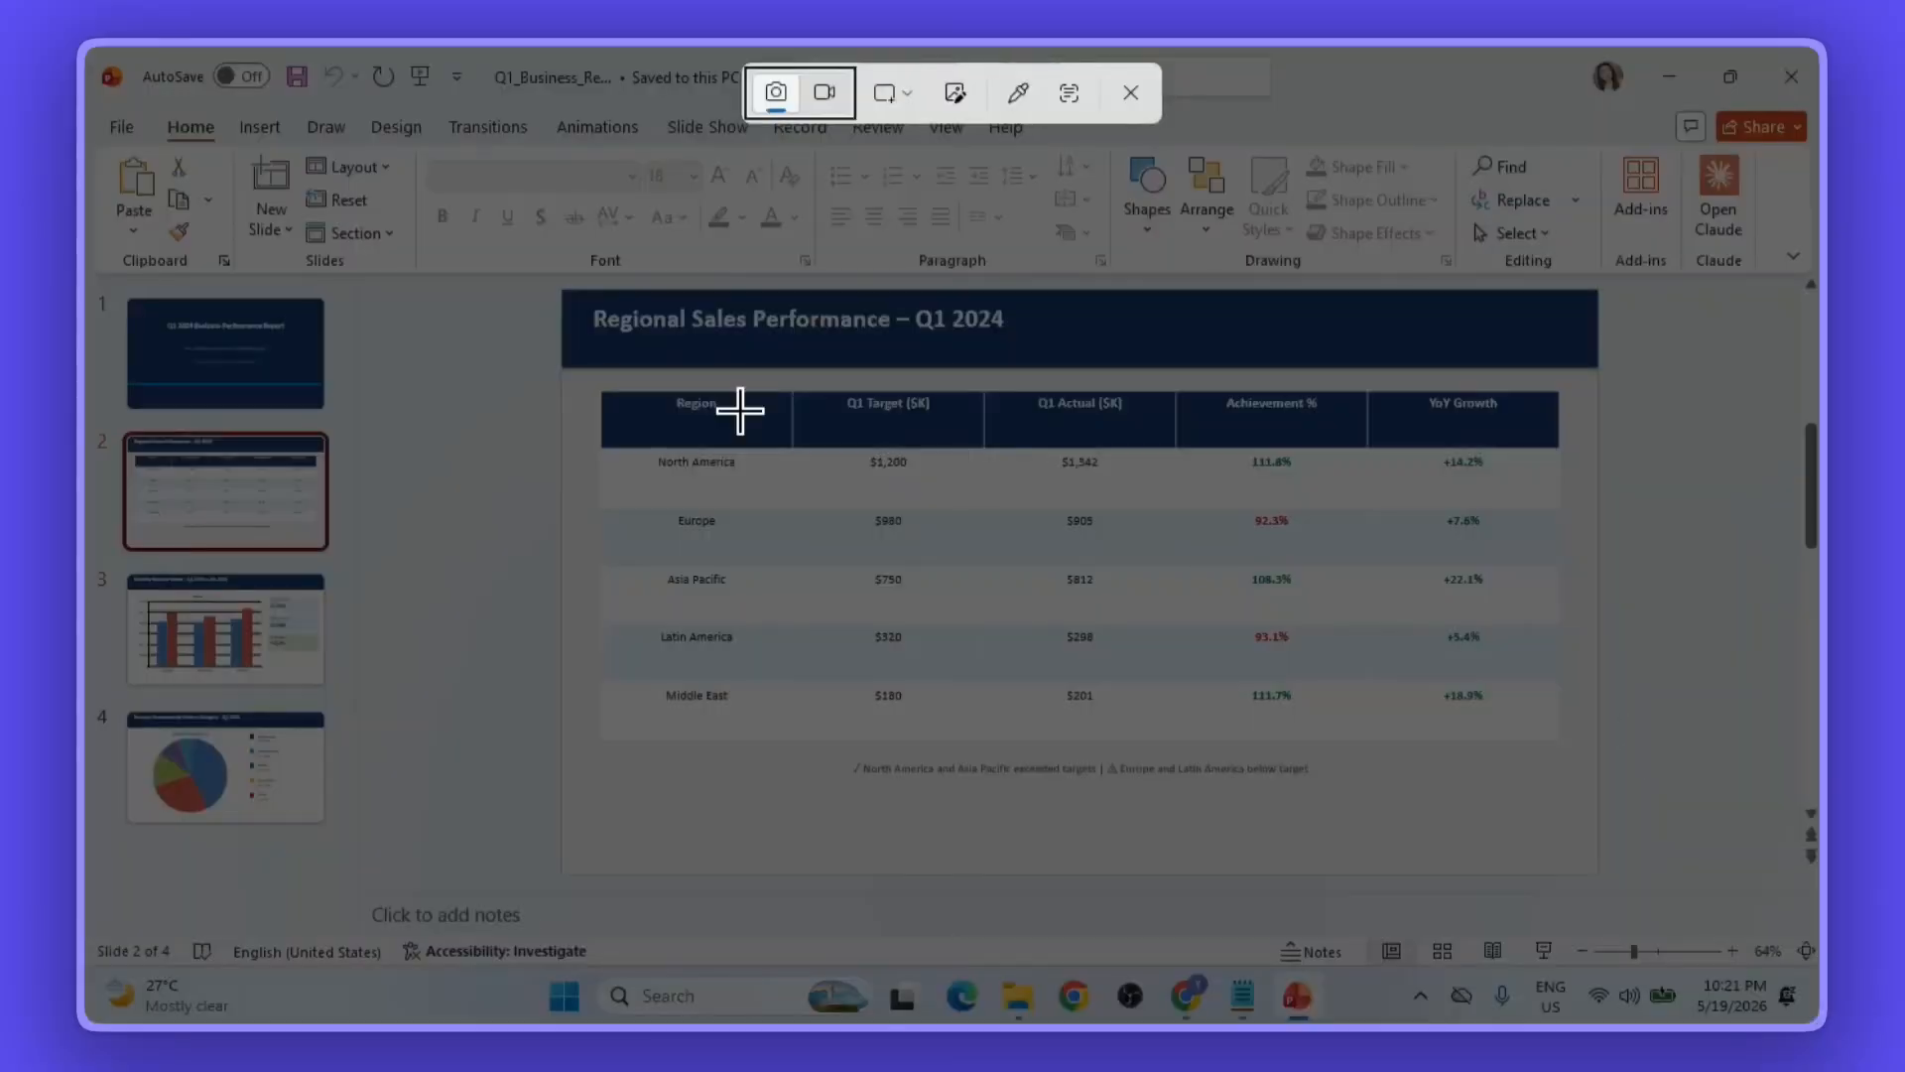
drag(561, 287, 1598, 882)
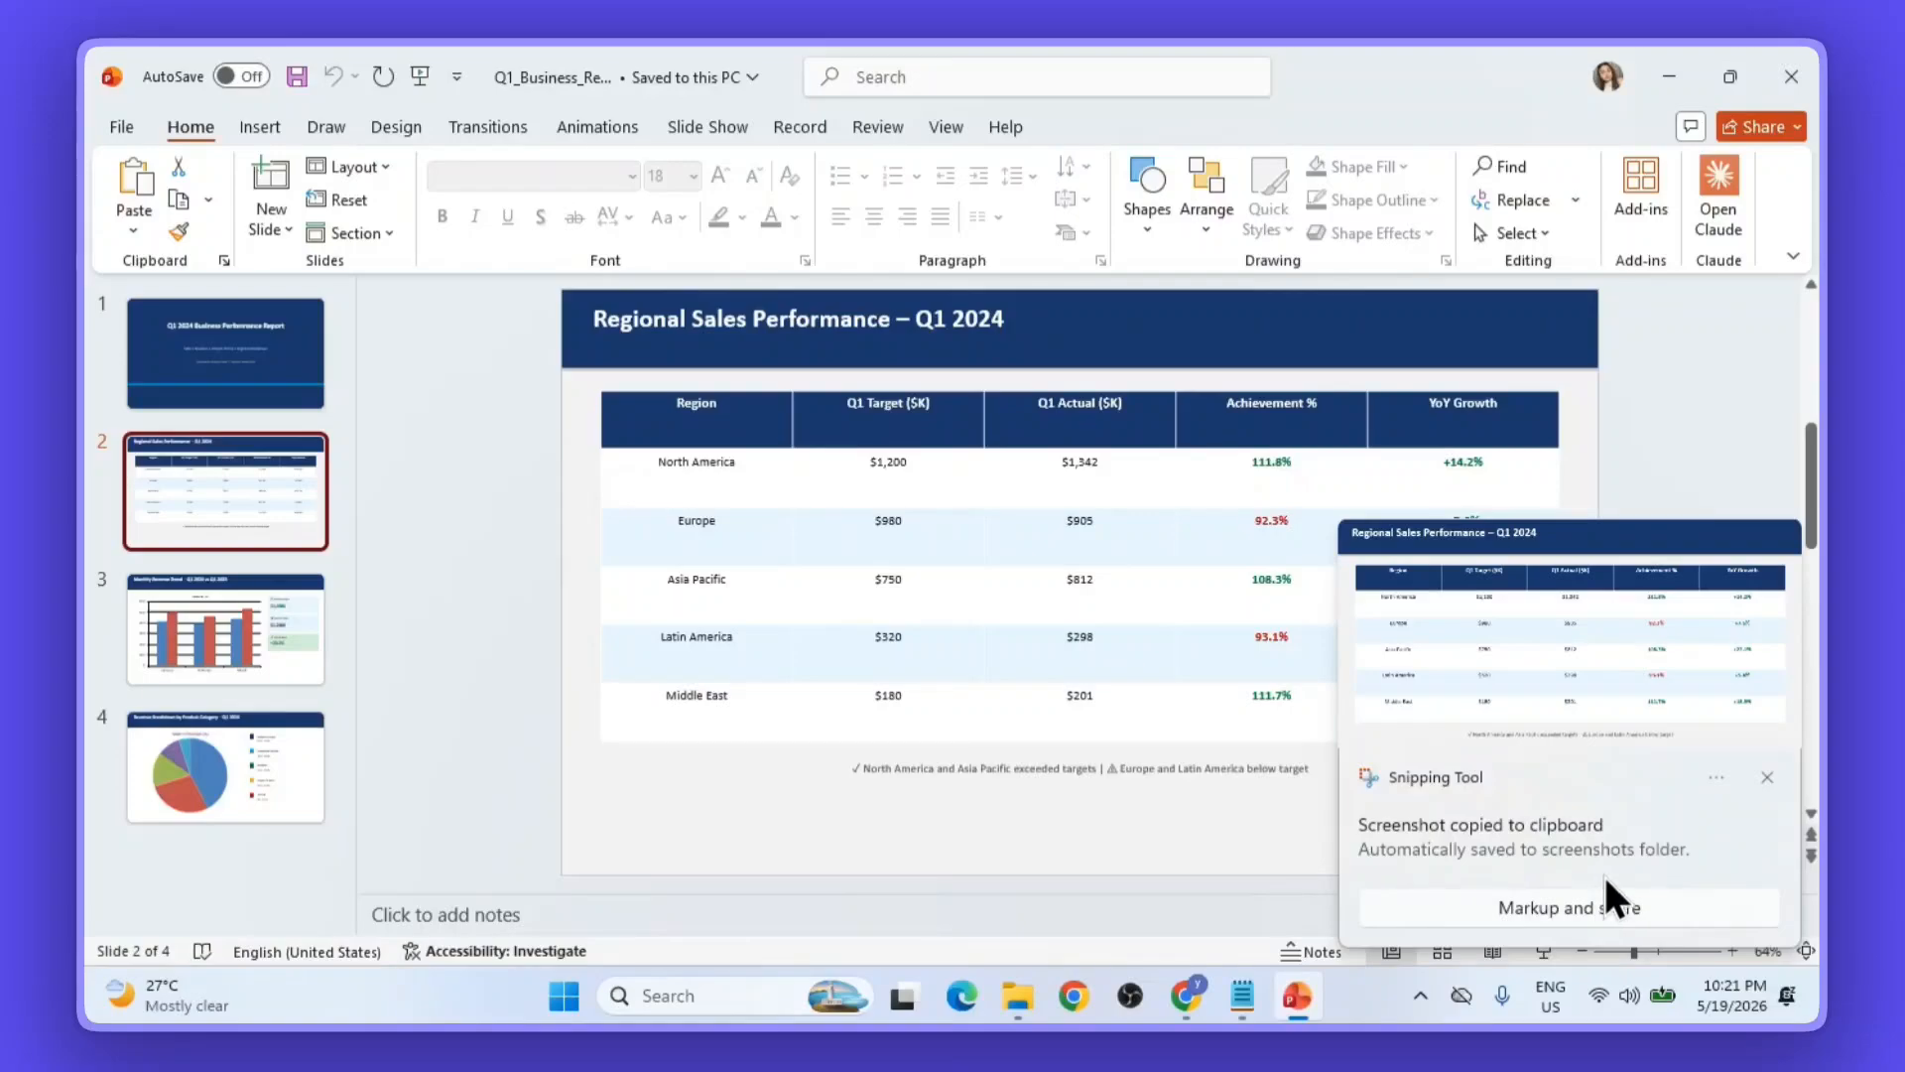
Step: Switch back to NotebookLM and upload the regional sales slide screenshot from the Gallery folder as a source
click(1141, 898)
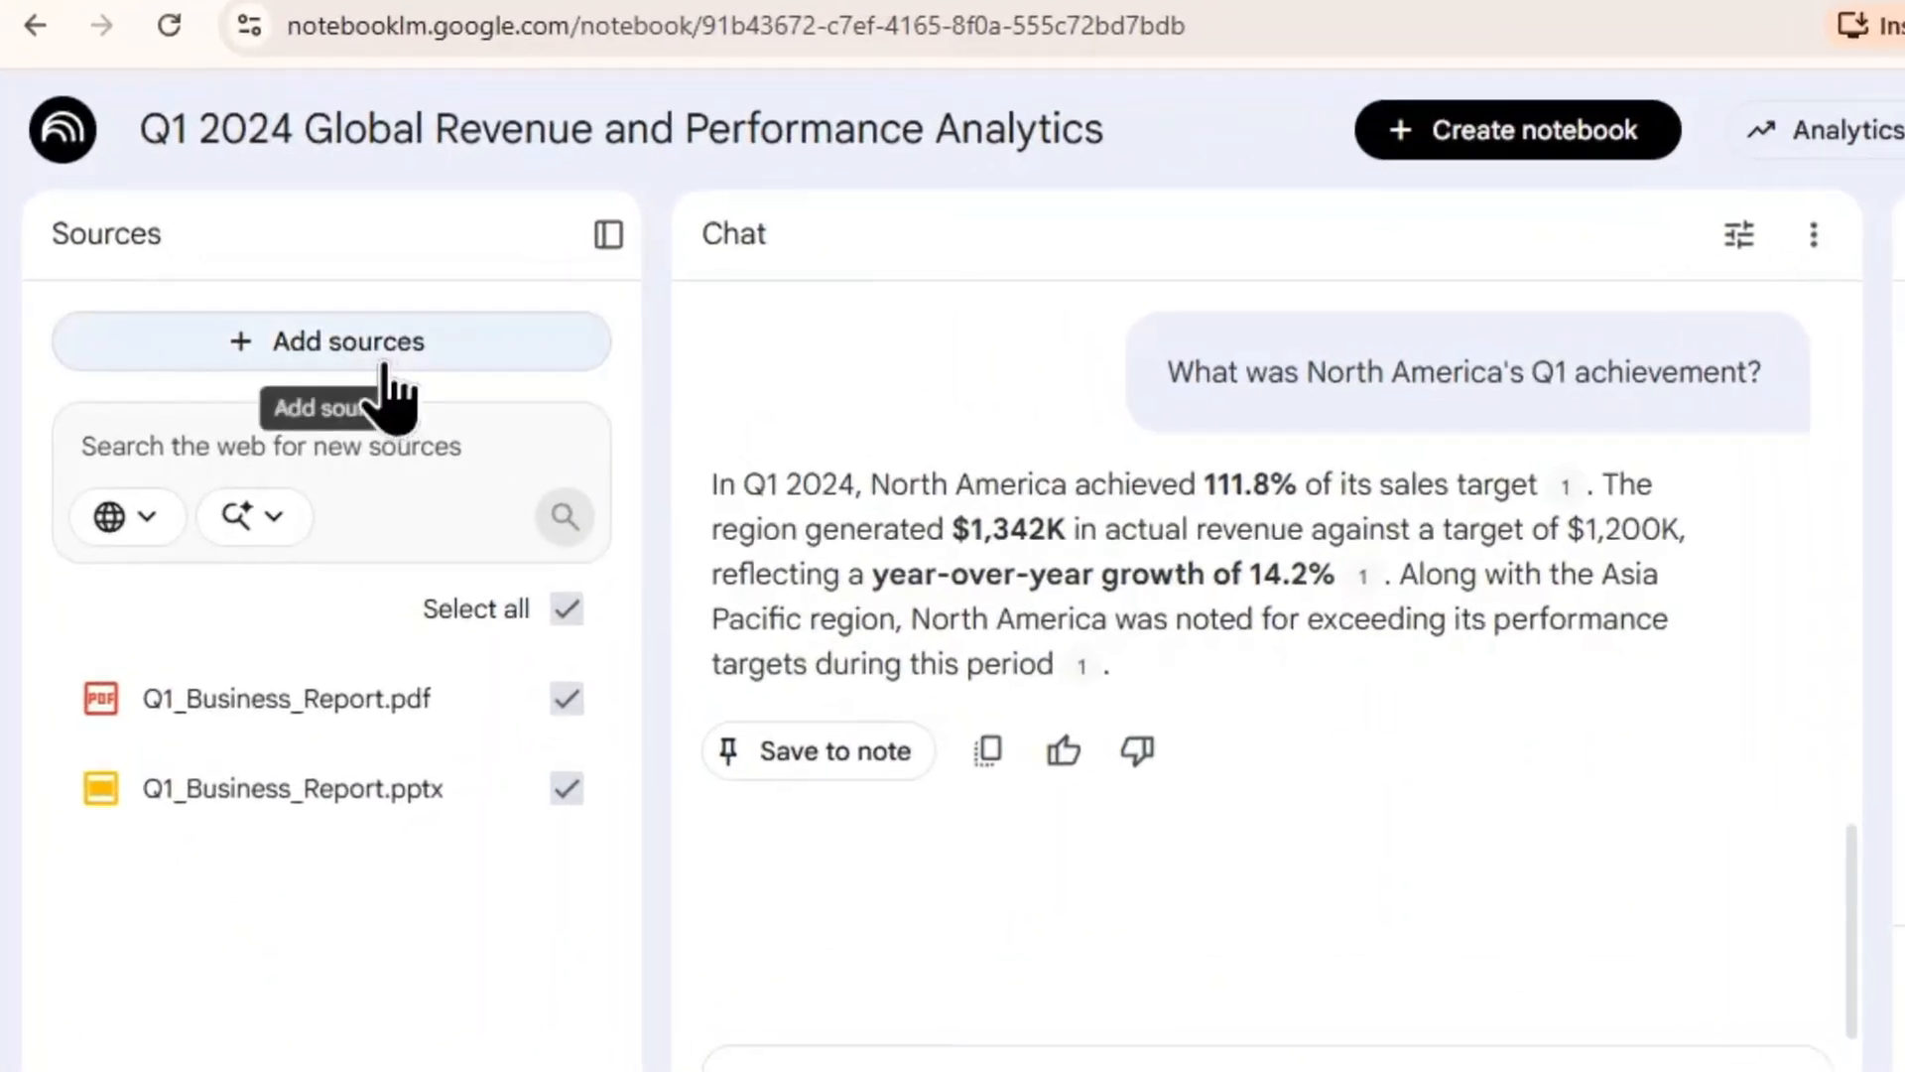
click(339, 349)
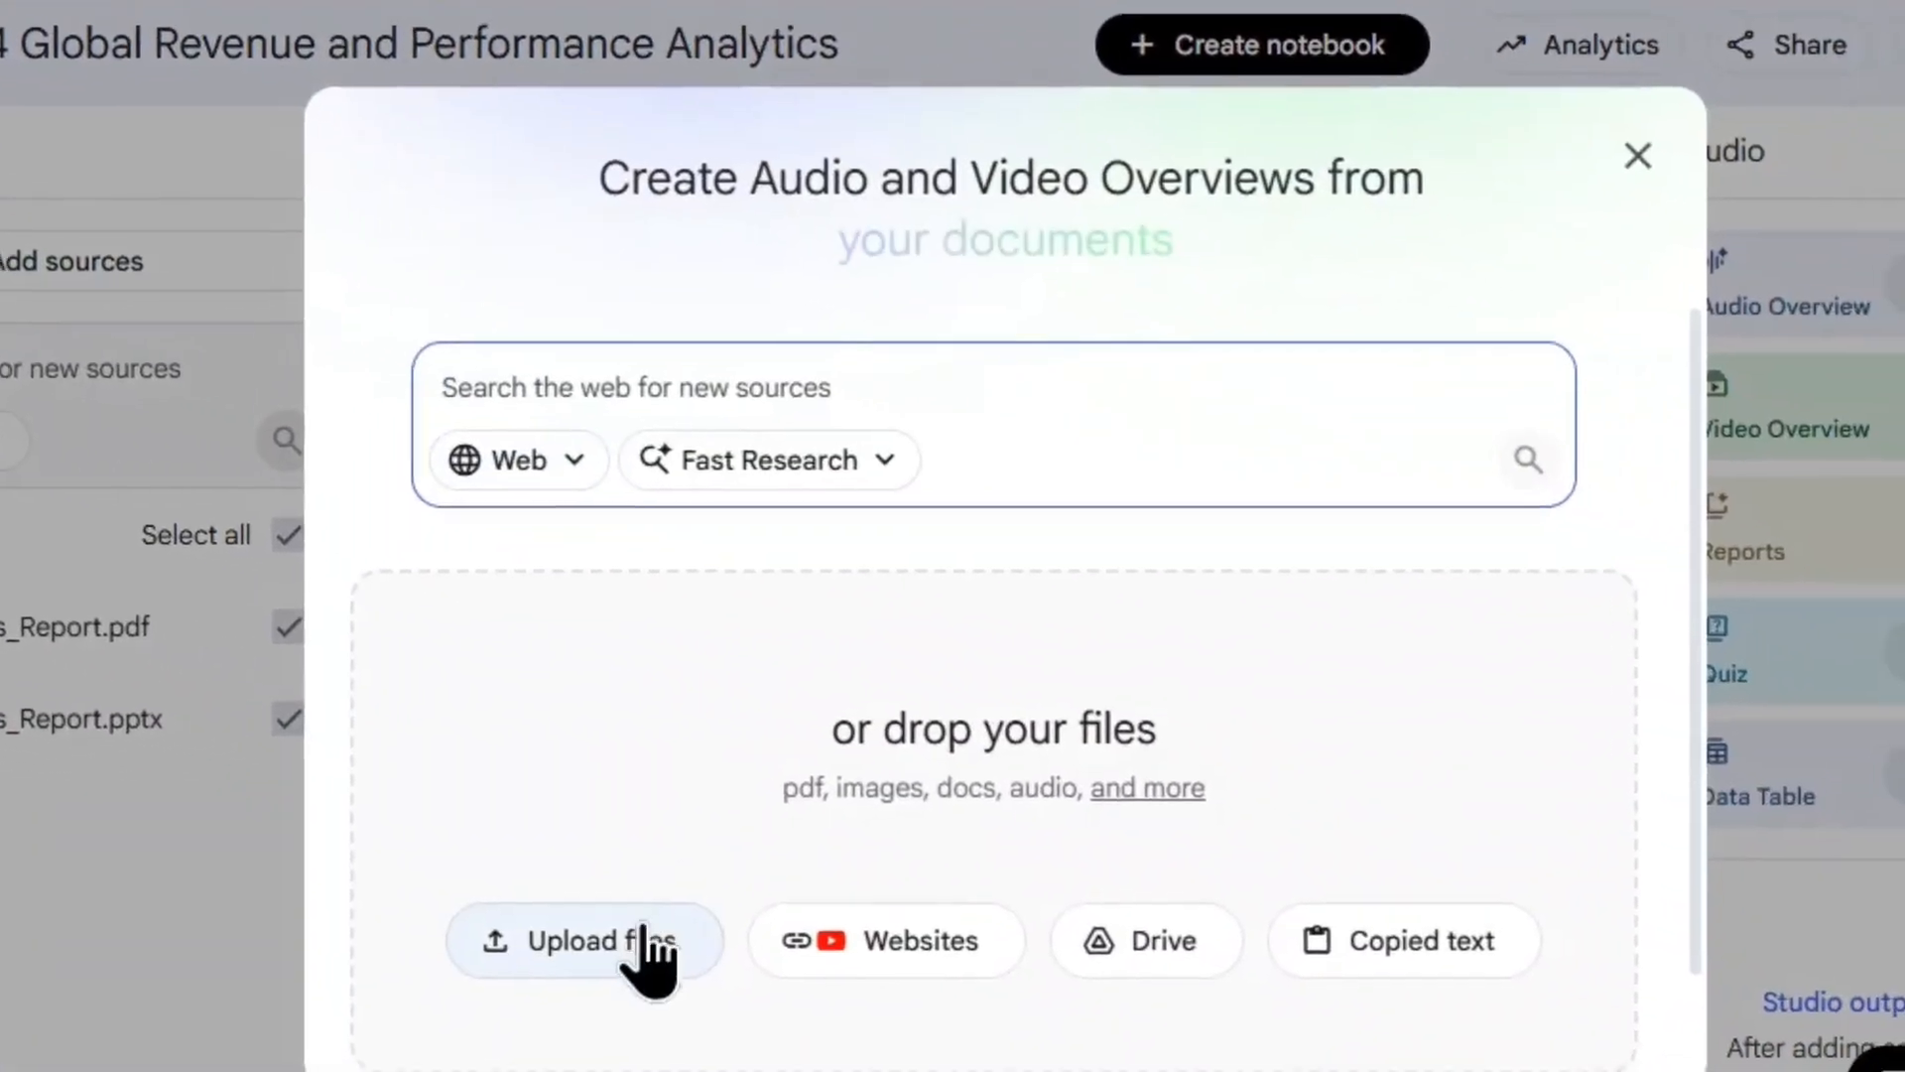
click(645, 951)
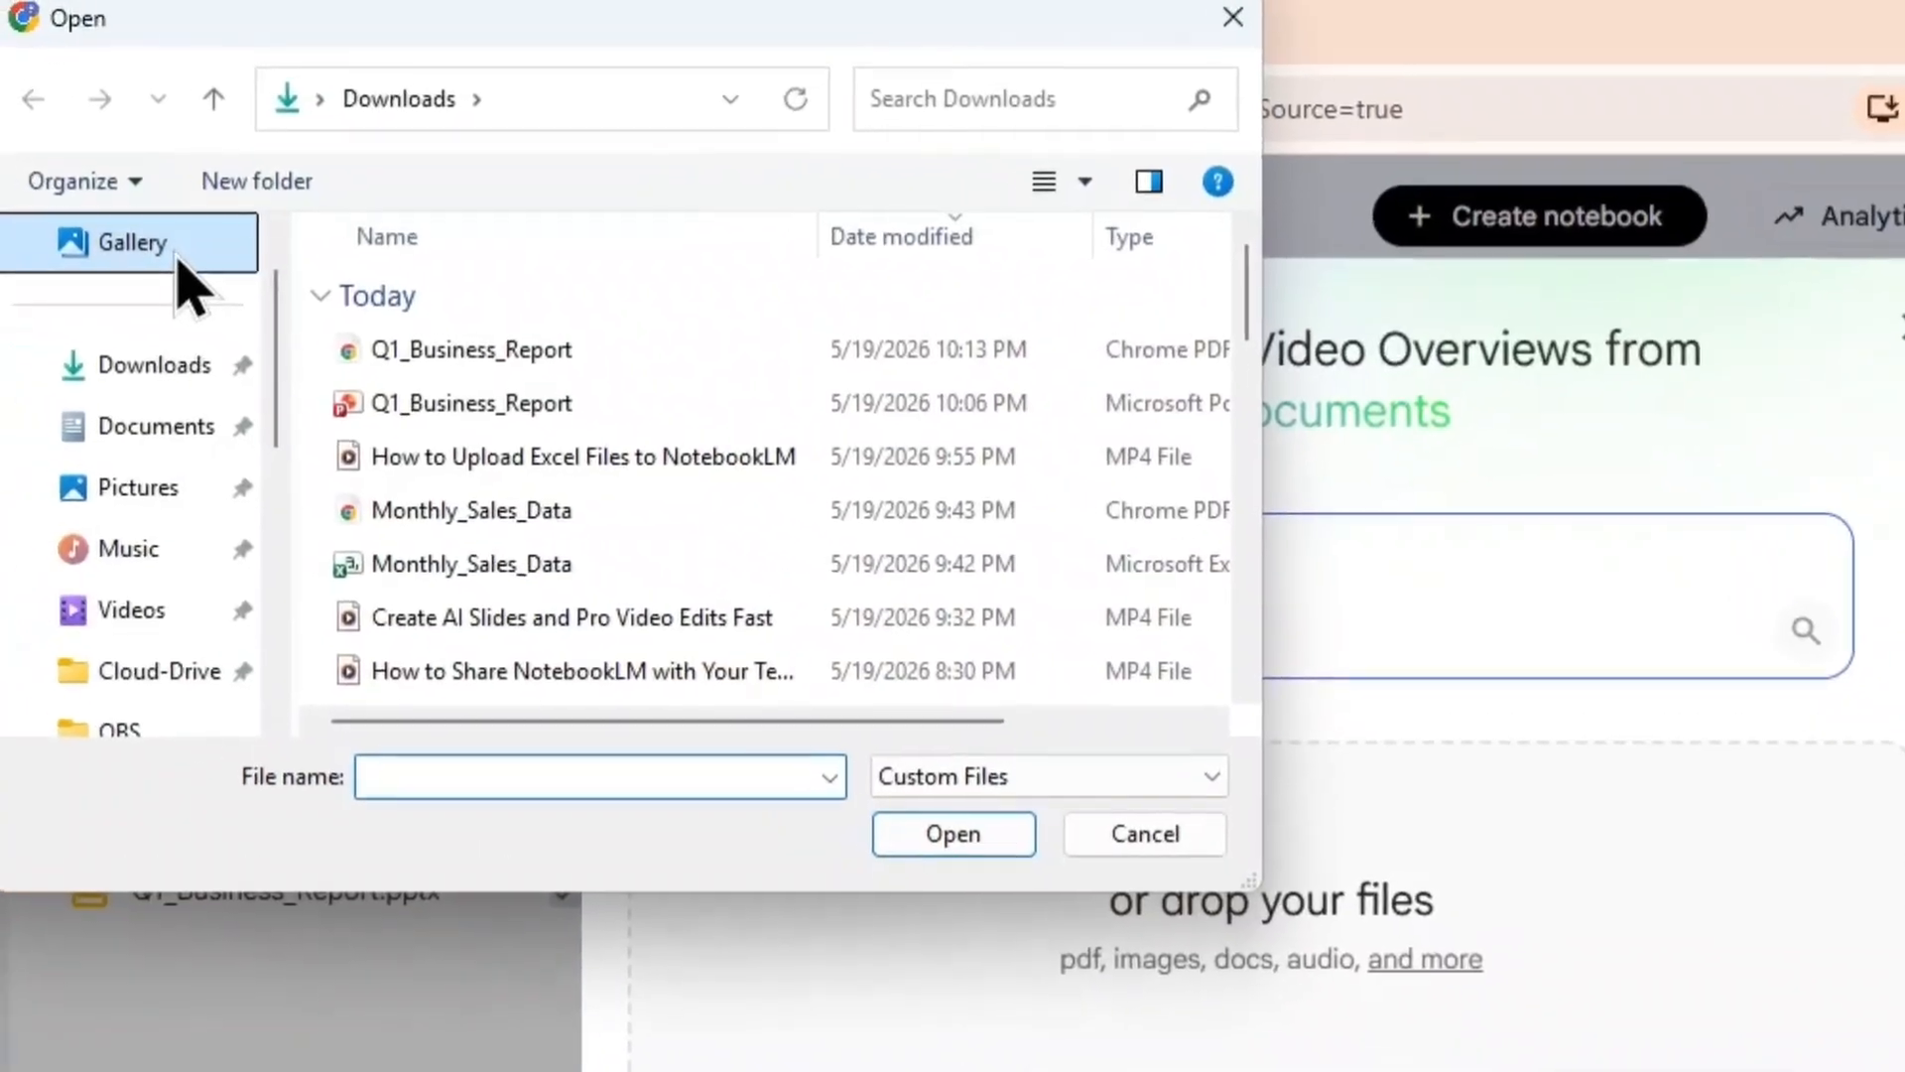
click(181, 260)
click(427, 397)
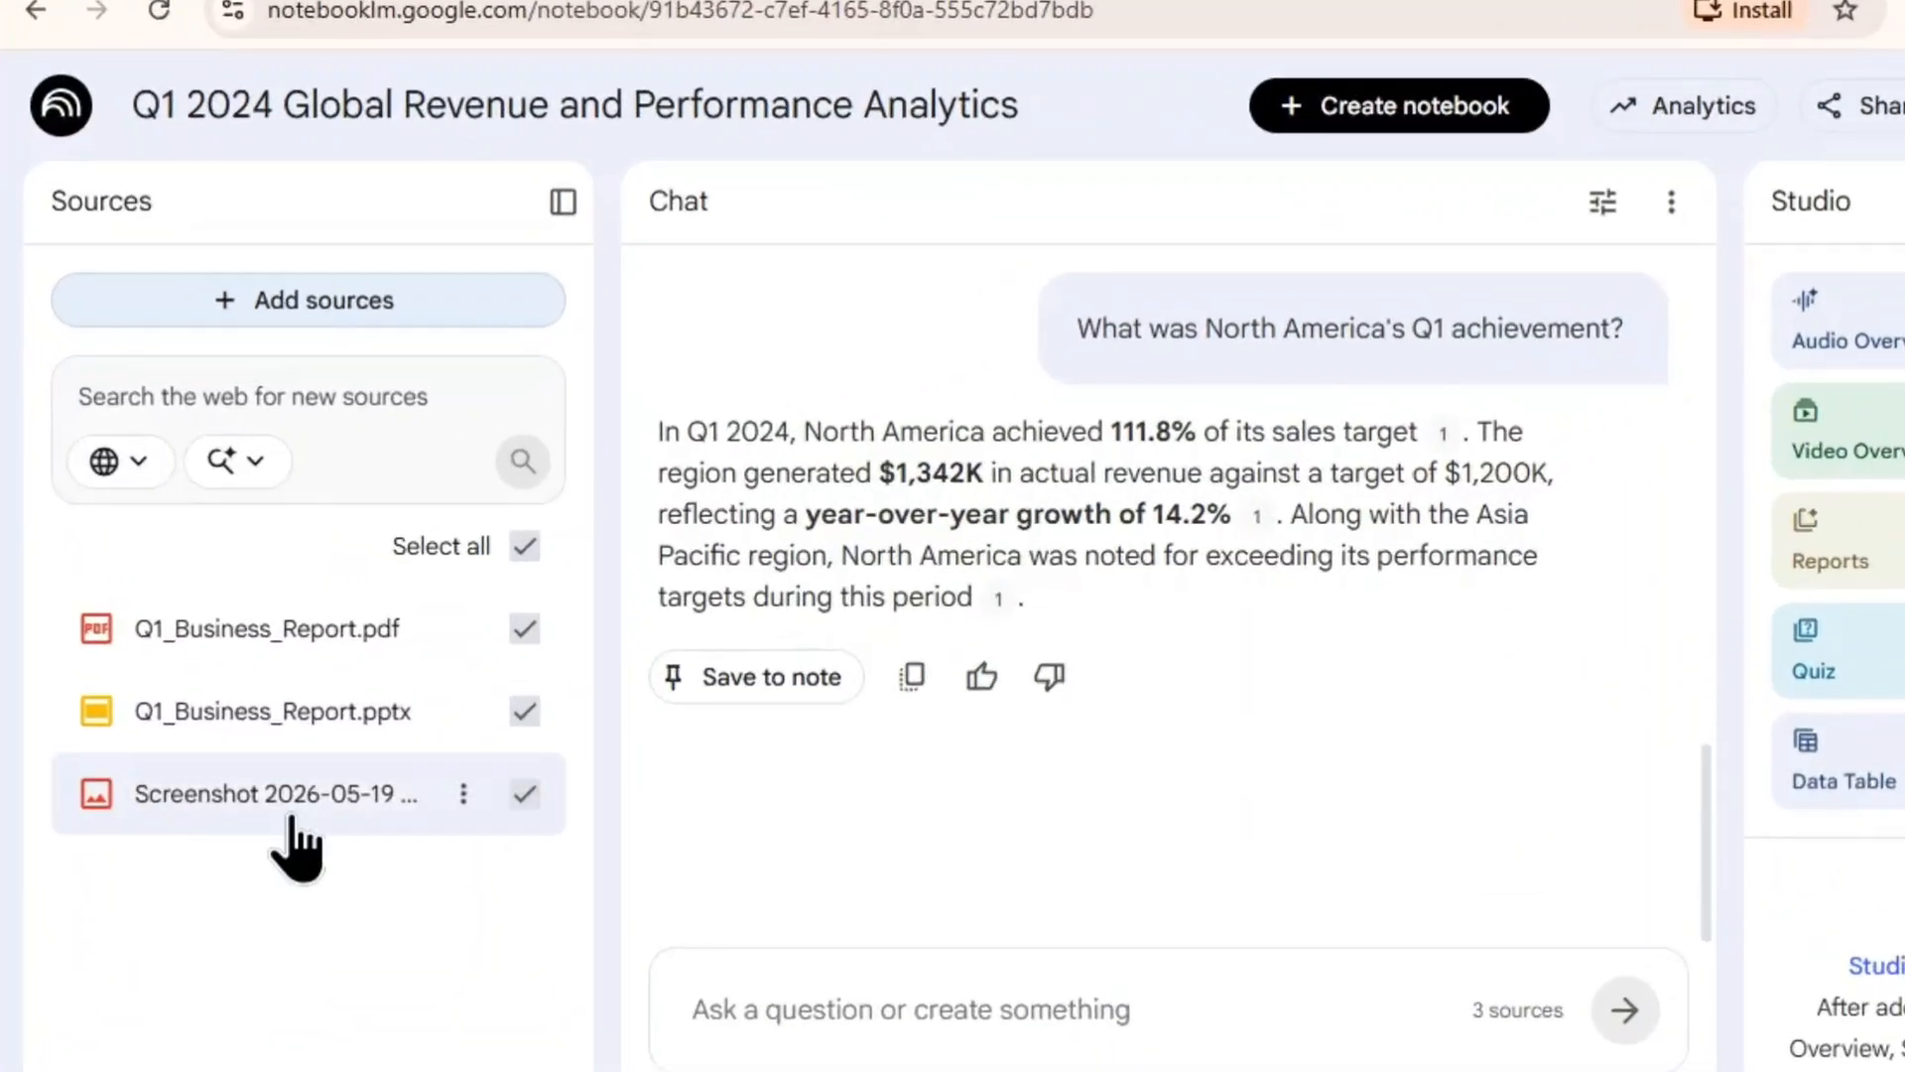
Step: Open the screenshot source, collapse its source guide to examine the slide image, and return to the source list
click(298, 710)
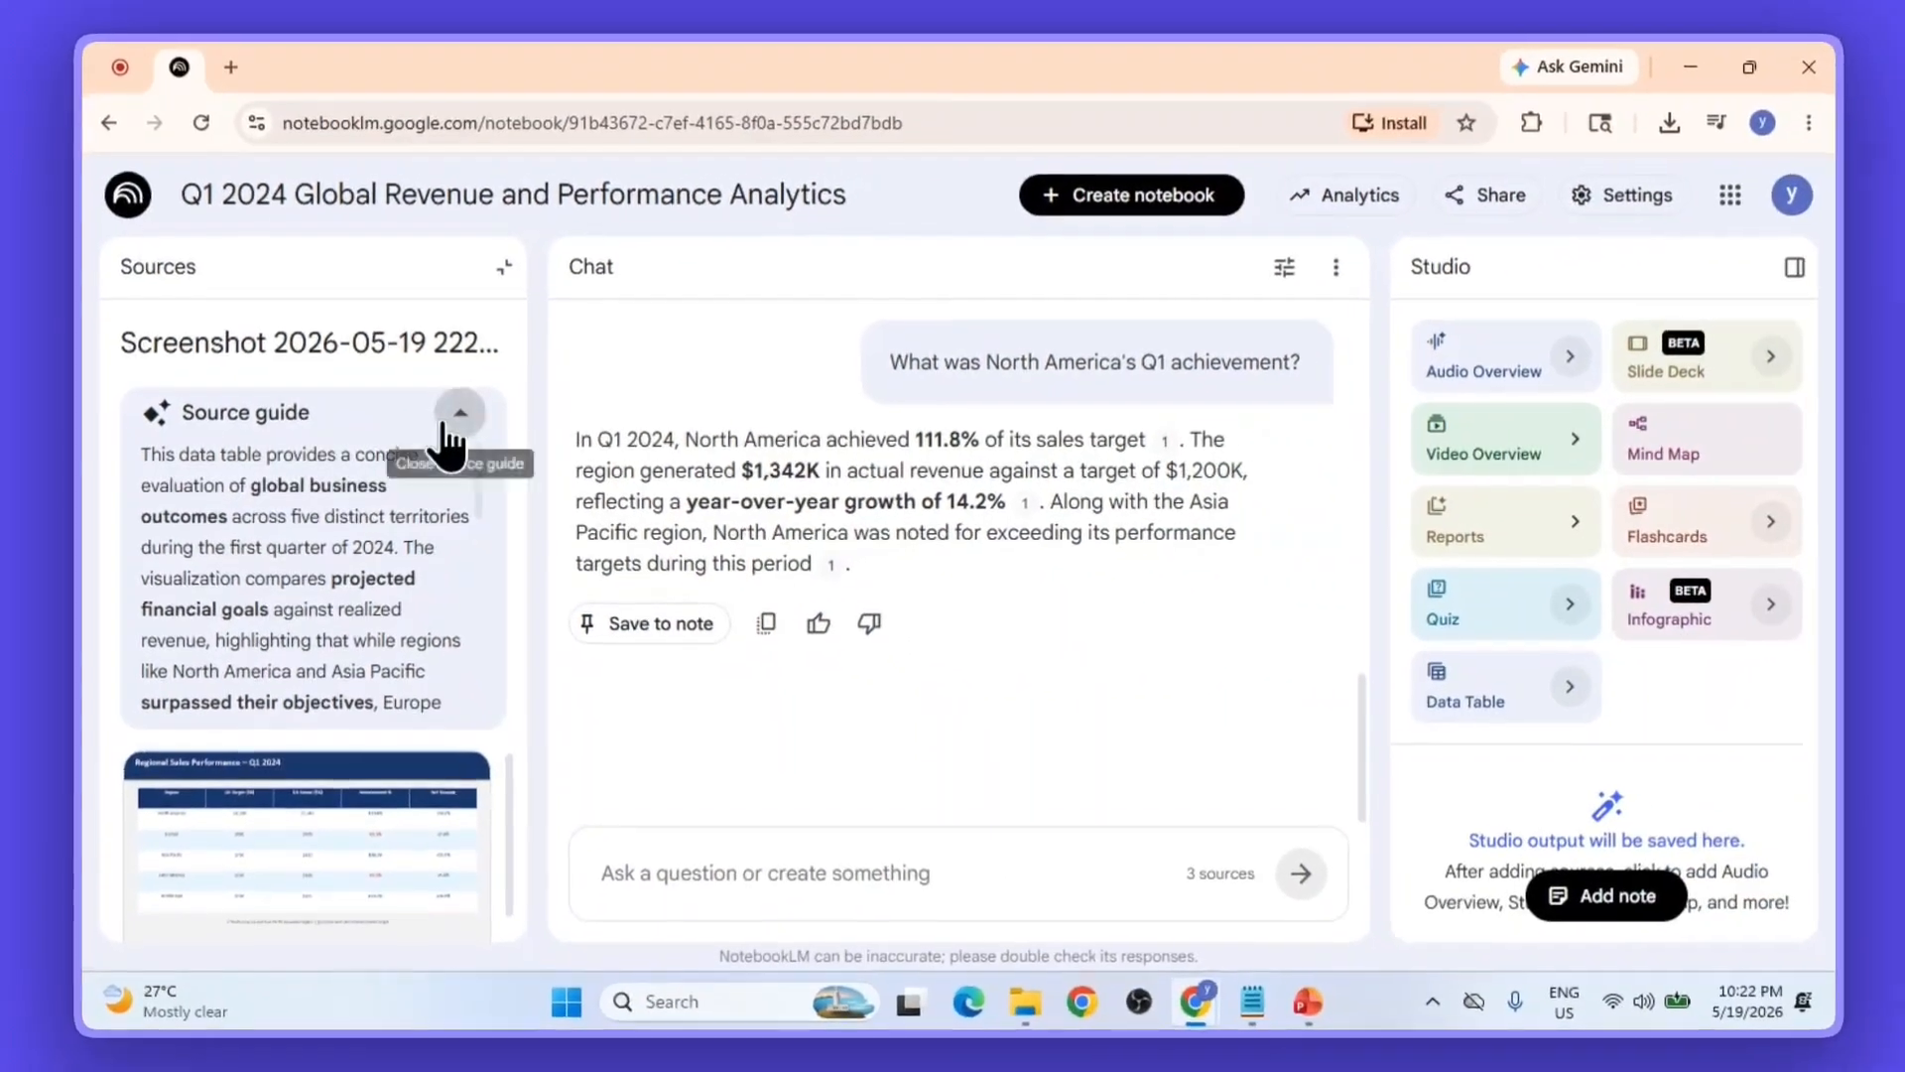
click(524, 388)
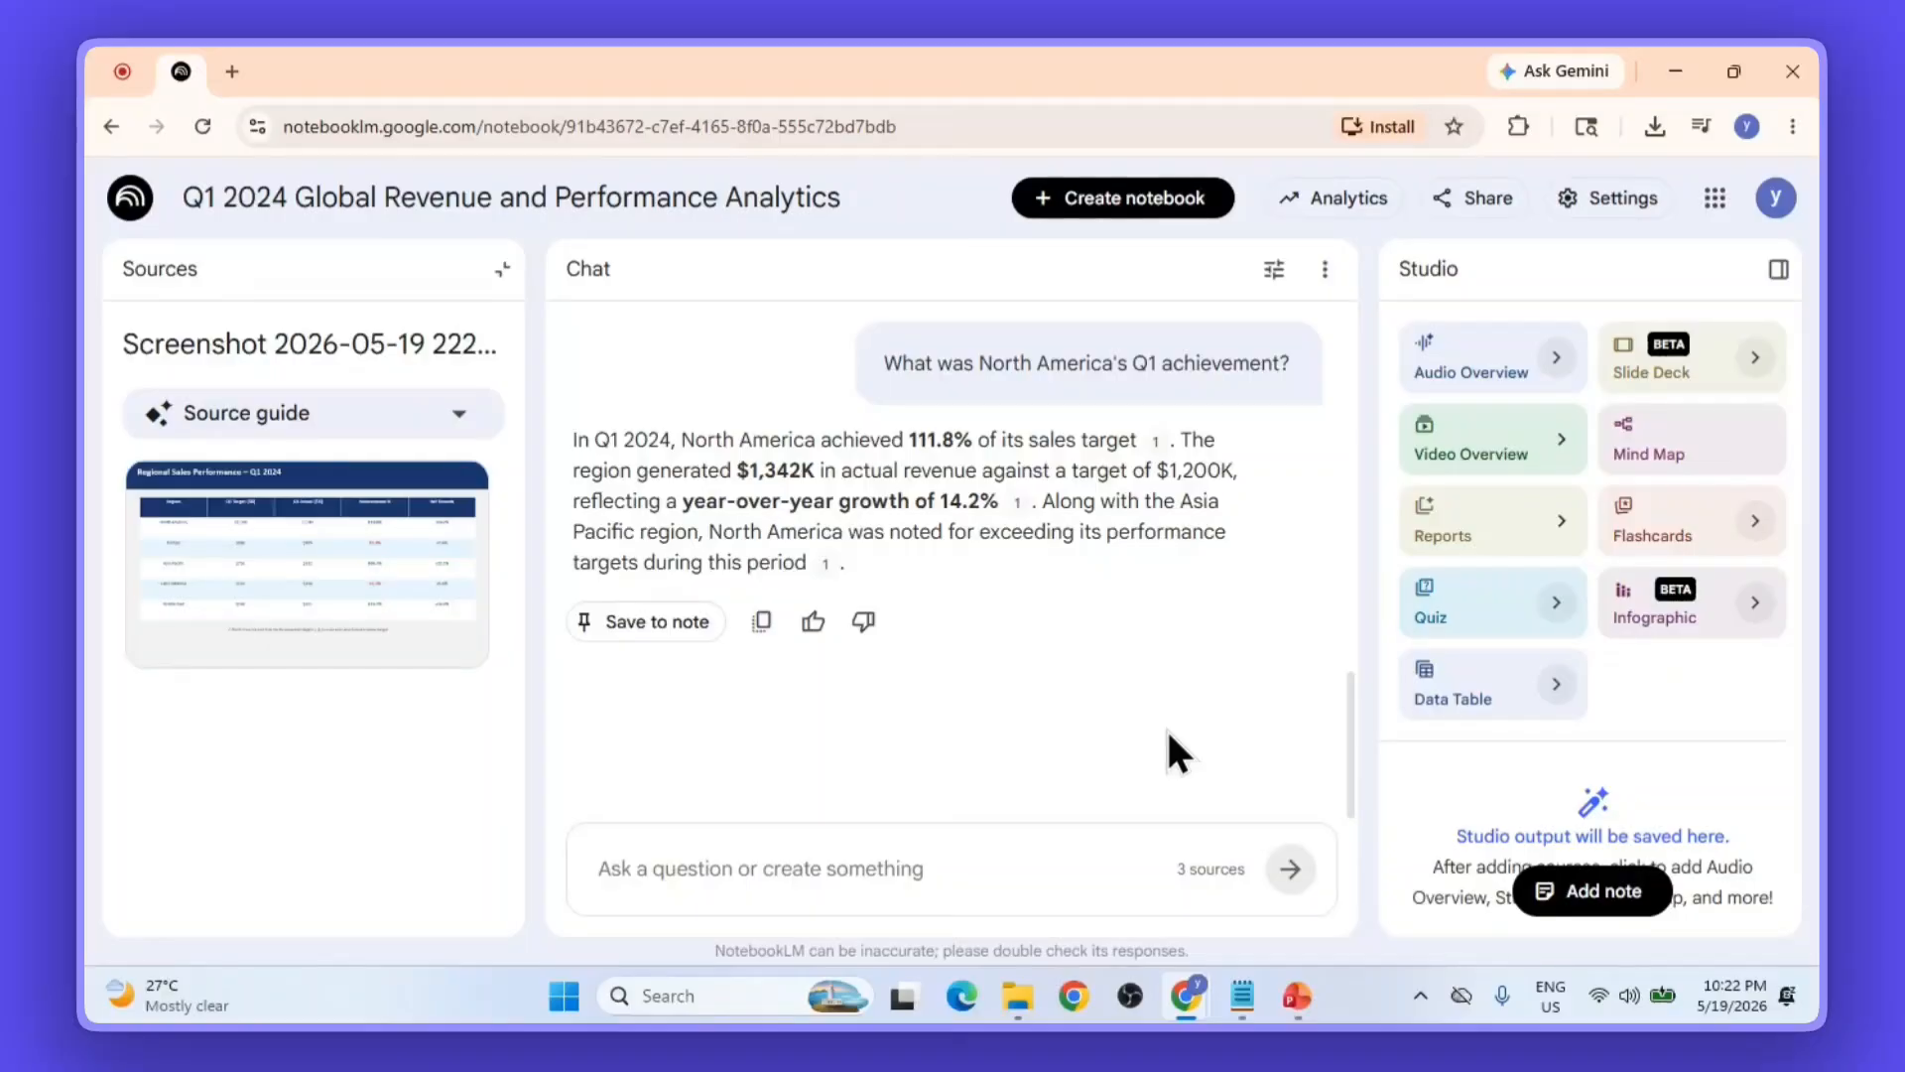
click(174, 268)
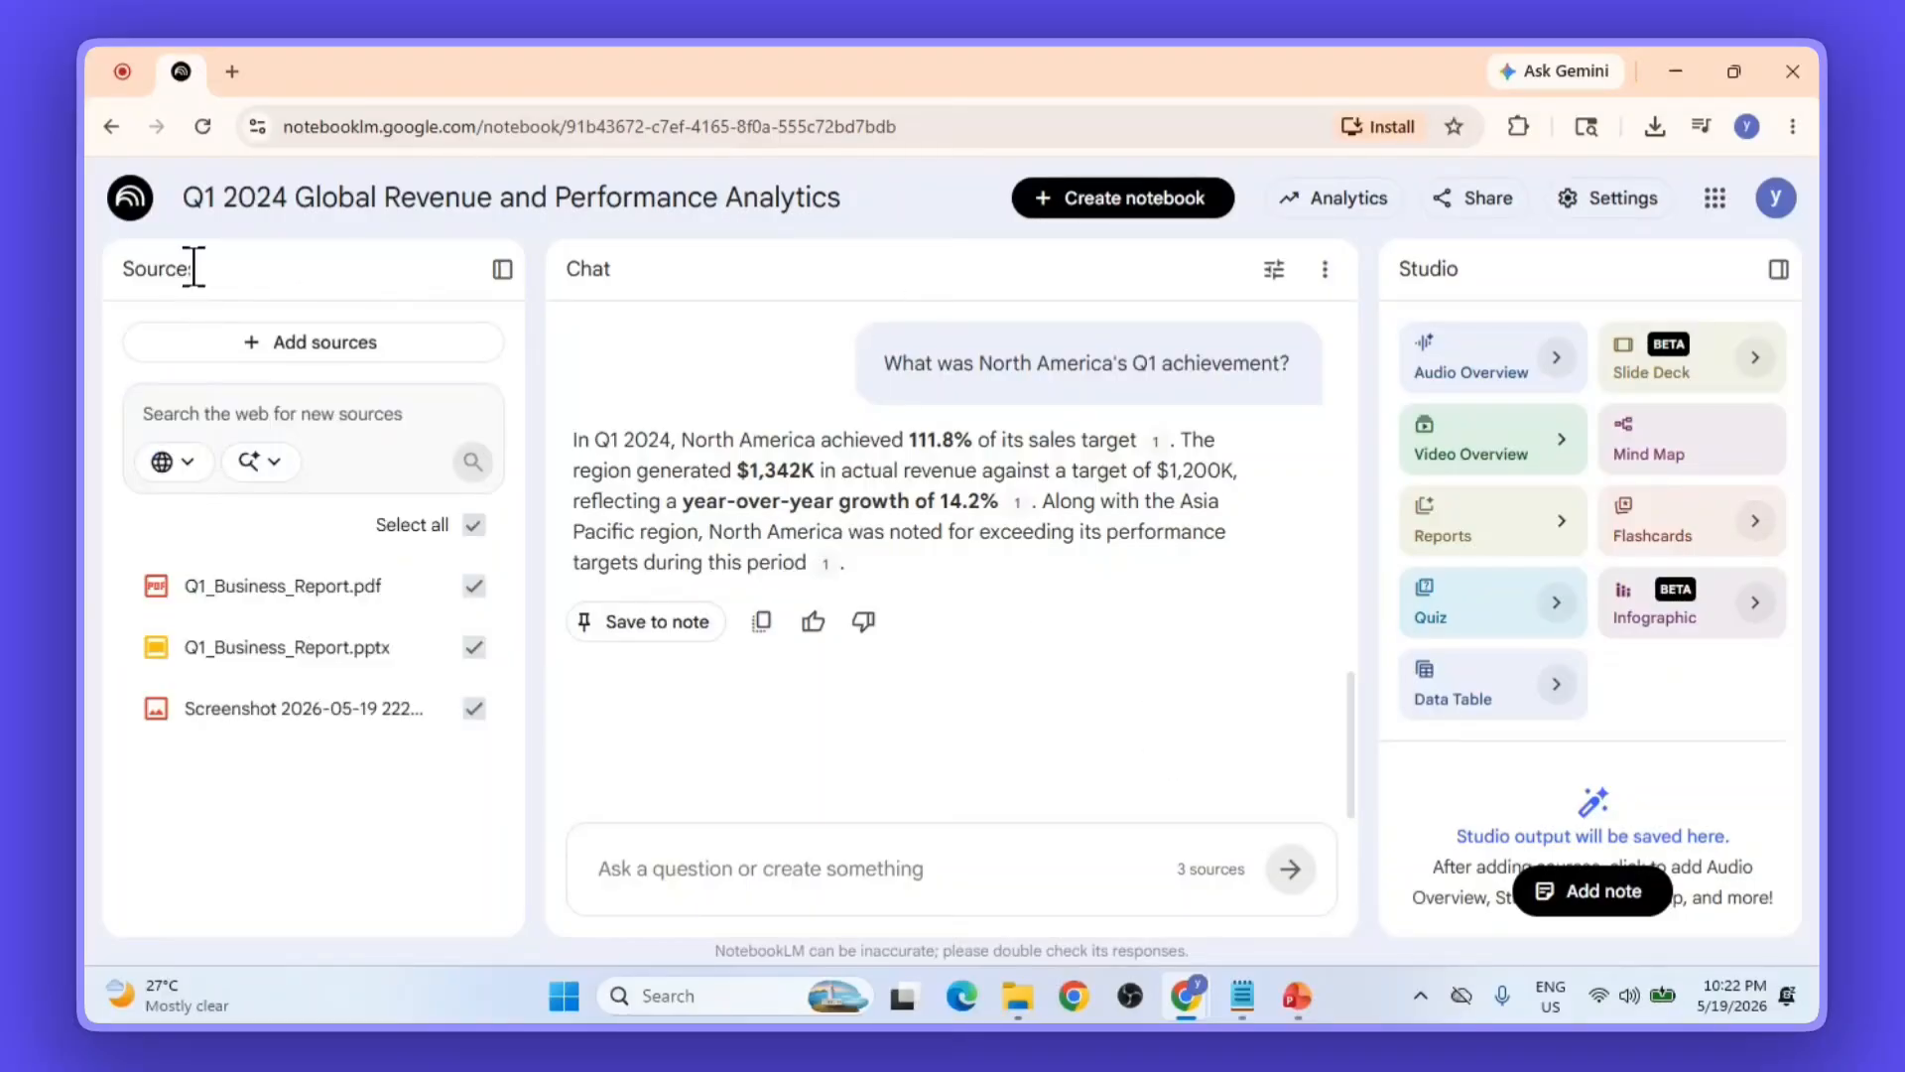